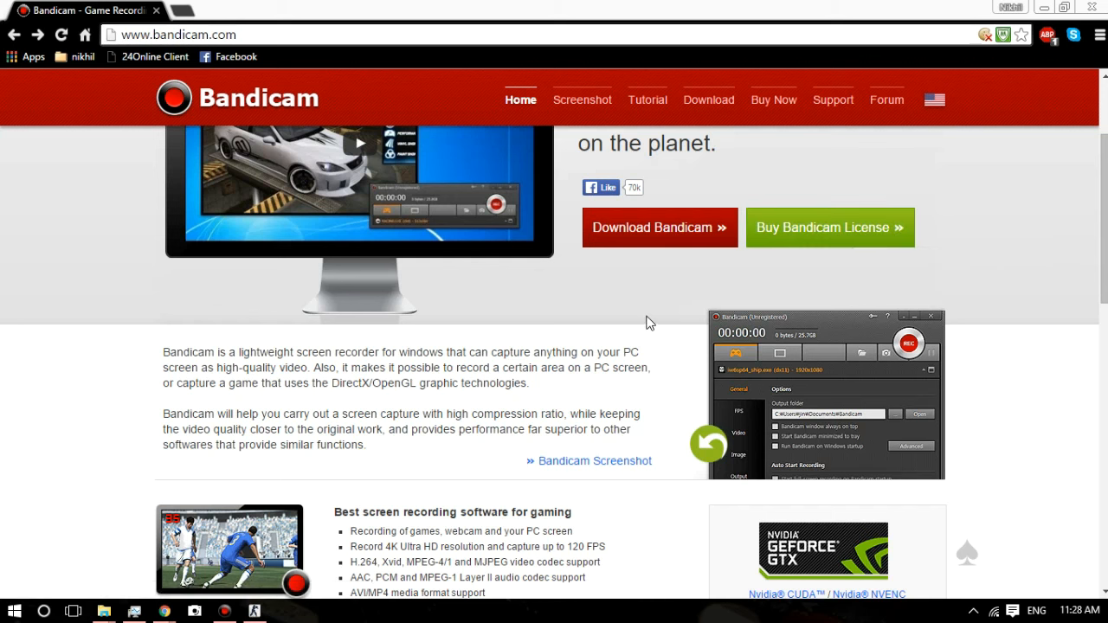
Step: Look over the Bandicam home page and minimise the browser window to reach the desktop
{"action": "scroll", "coordinate": [650, 319], "scroll_direction": "down", "scroll_amount": 2}
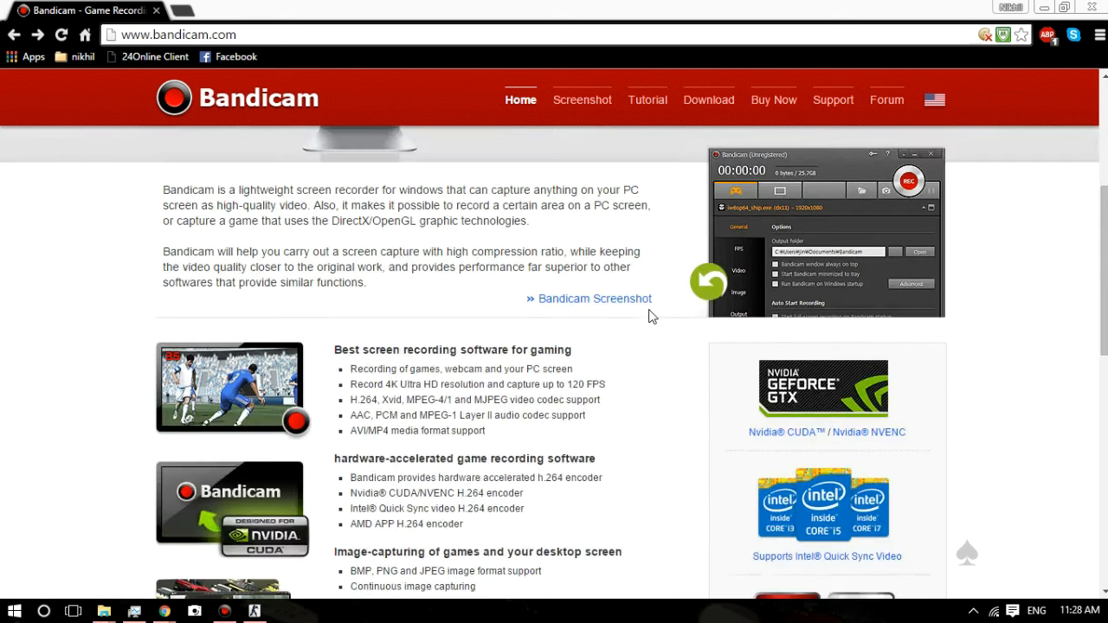
{"action": "scroll", "coordinate": [648, 313], "scroll_direction": "up", "scroll_amount": 4}
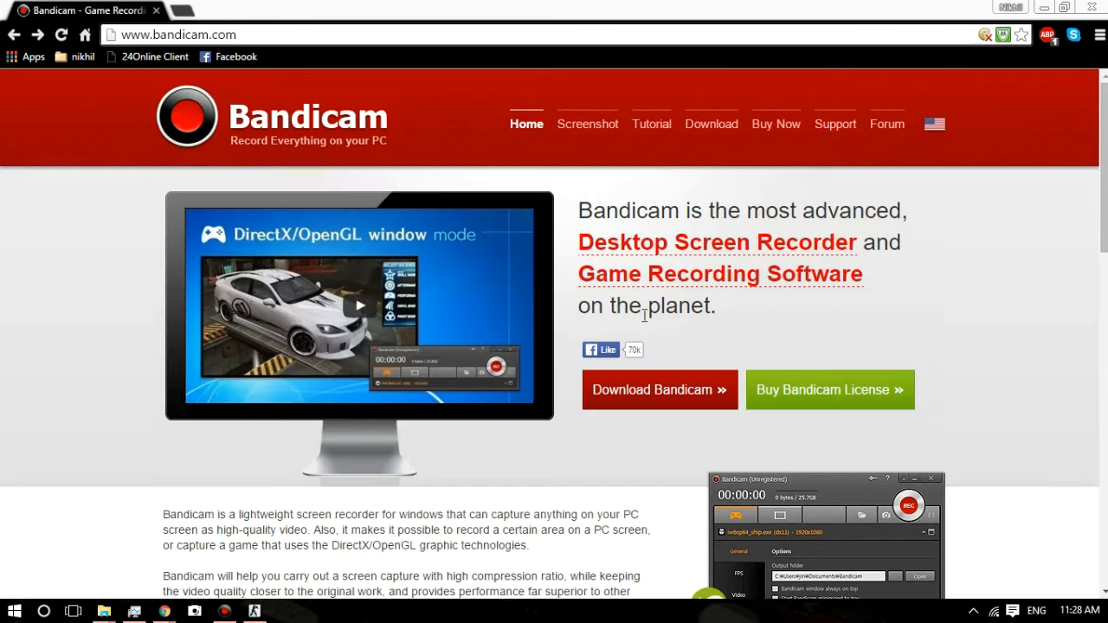
{"action": "left_click", "coordinate": [1044, 8]}
{"action": "left_click", "coordinate": [434, 40]}
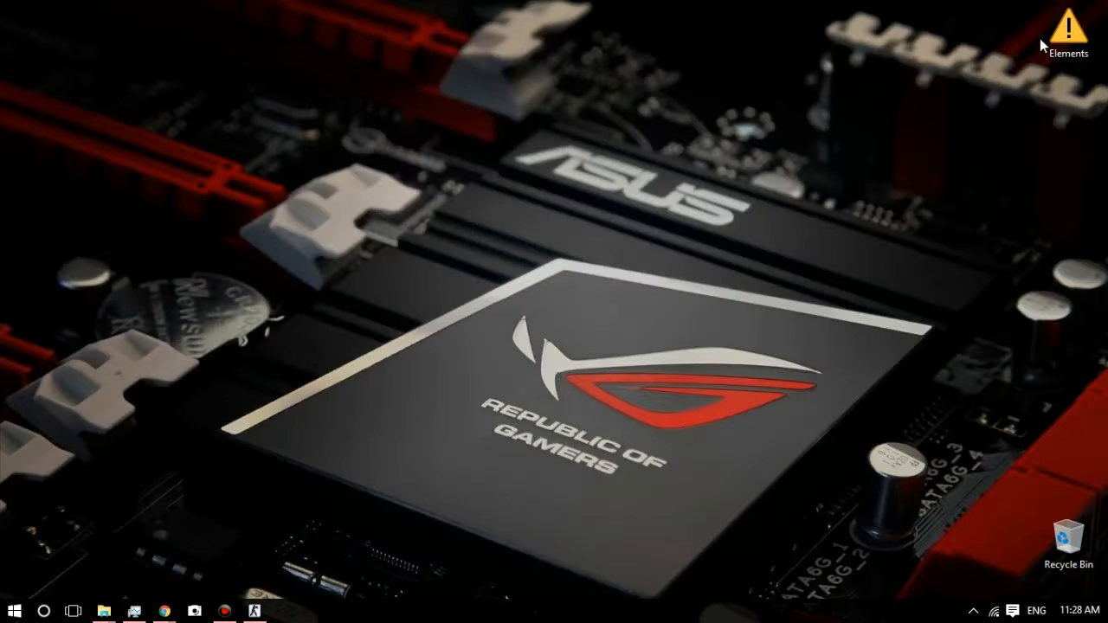
Step: Move bdcamsetup.exe from the Elements folder to the desktop and minimise the folder window
{"action": "double_click", "coordinate": [1066, 33]}
{"action": "left_click", "coordinate": [739, 185]}
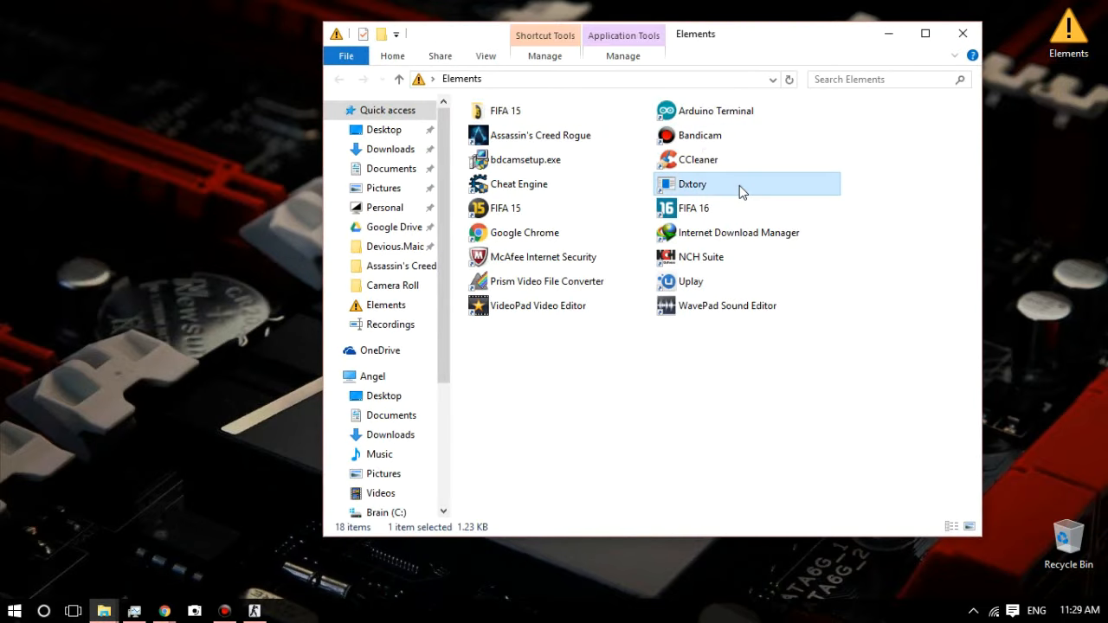
{"action": "left_click", "coordinate": [568, 168]}
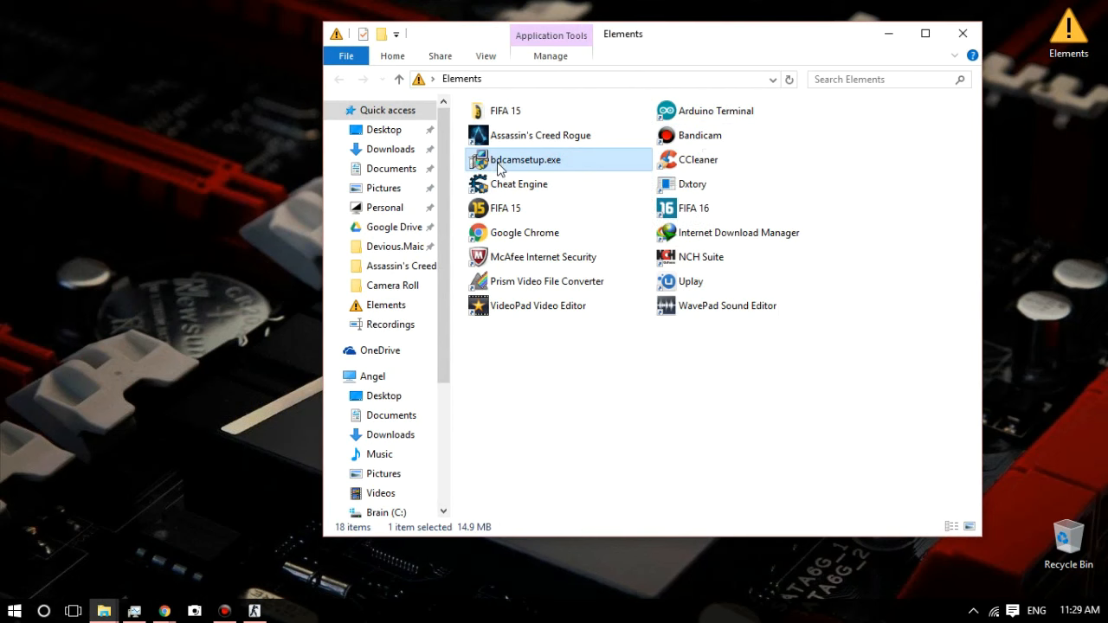
{"action": "mouse_move", "coordinate": [507, 160]}
{"action": "left_mouse_down"}
{"action": "mouse_move", "coordinate": [170, 183]}
{"action": "mouse_move", "coordinate": [151, 117]}
{"action": "mouse_move", "coordinate": [558, 156]}
{"action": "mouse_move", "coordinate": [555, 328]}
{"action": "mouse_move", "coordinate": [595, 299]}
{"action": "mouse_move", "coordinate": [608, 315]}
{"action": "left_mouse_up"}
{"action": "left_click", "coordinate": [888, 33]}
{"action": "left_click", "coordinate": [148, 106]}
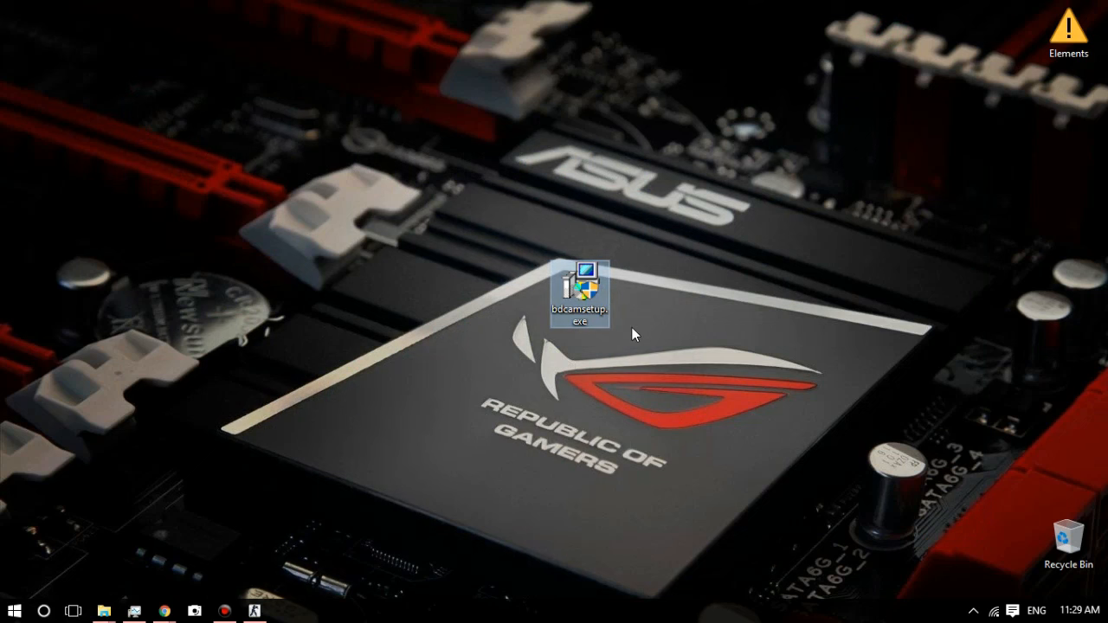
Step: Run bdcamsetup.exe in English, accept the license, proceed through the components to the install location, and cancel the setup
{"action": "double_click", "coordinate": [593, 293]}
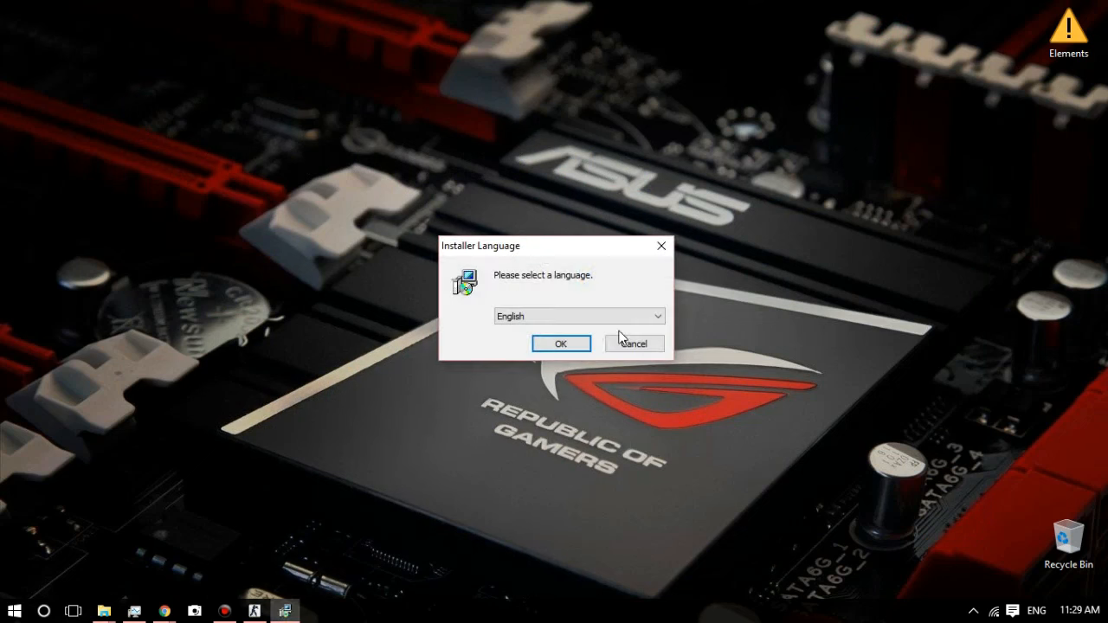
{"action": "left_click", "coordinate": [561, 345]}
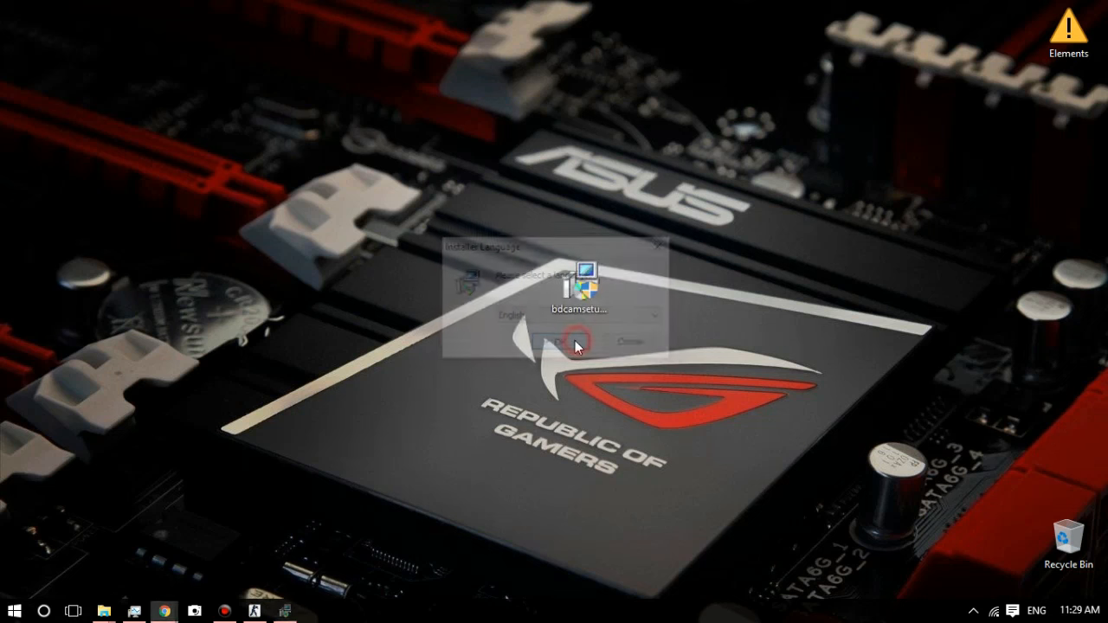
{"action": "left_click", "coordinate": [661, 445]}
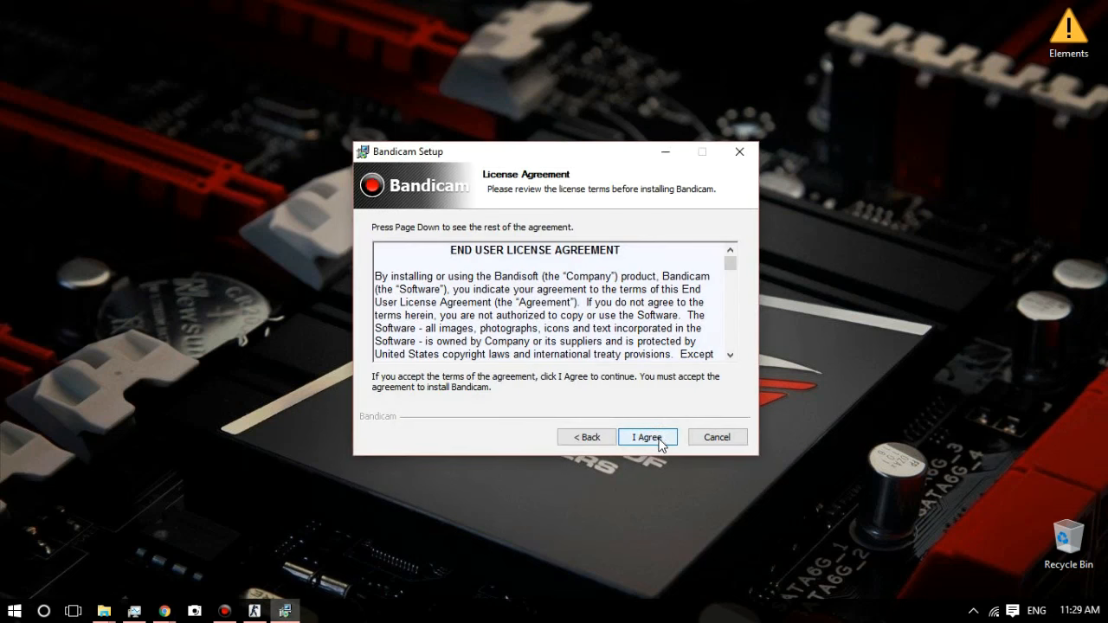
{"action": "left_click", "coordinate": [660, 444]}
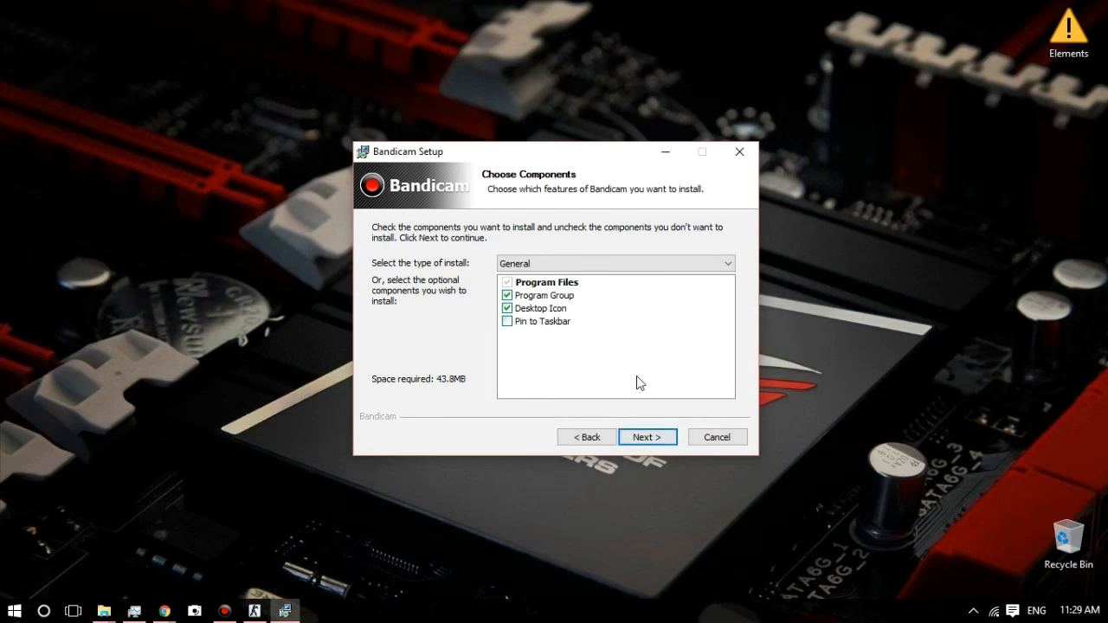
{"action": "left_click", "coordinate": [660, 442]}
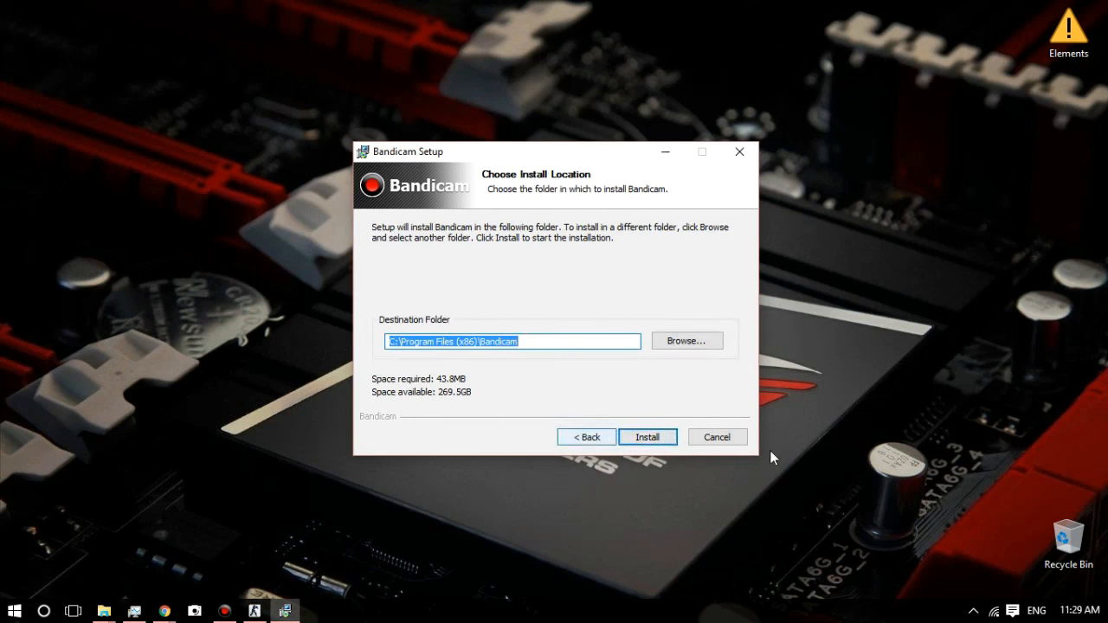
{"action": "left_click", "coordinate": [715, 438]}
Step: Place bdcamsetup.exe below the Elements icon on the desktop and bring up Bandicam's General settings
{"action": "left_click_drag", "start_coordinate": [574, 286], "coordinate": [1069, 122]}
{"action": "left_click", "coordinate": [224, 612]}
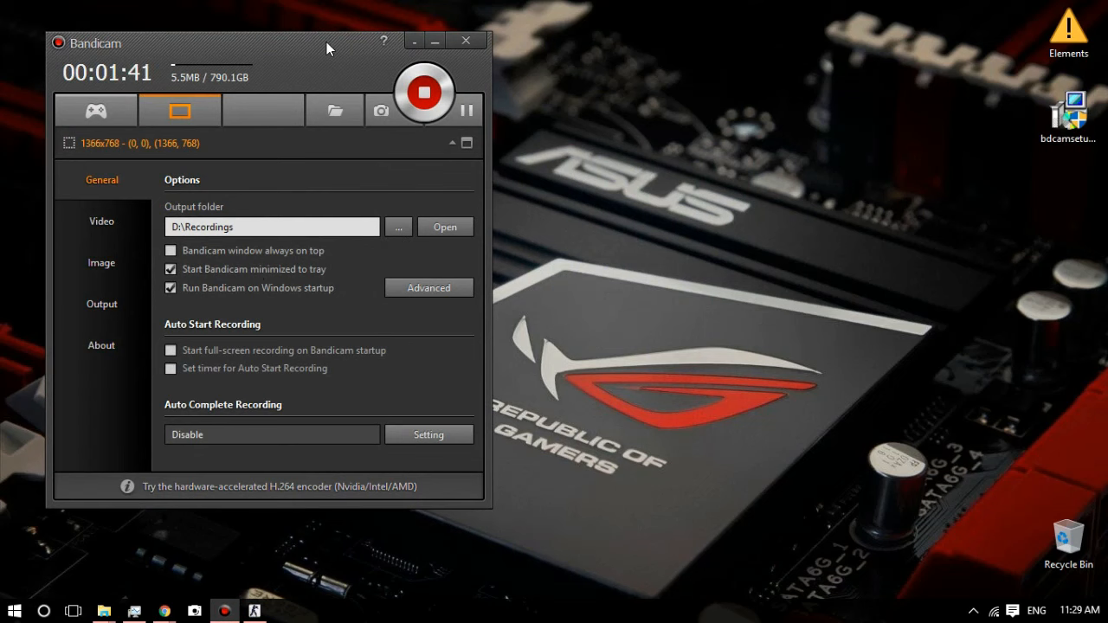
{"action": "left_click_drag", "start_coordinate": [327, 41], "coordinate": [632, 43]}
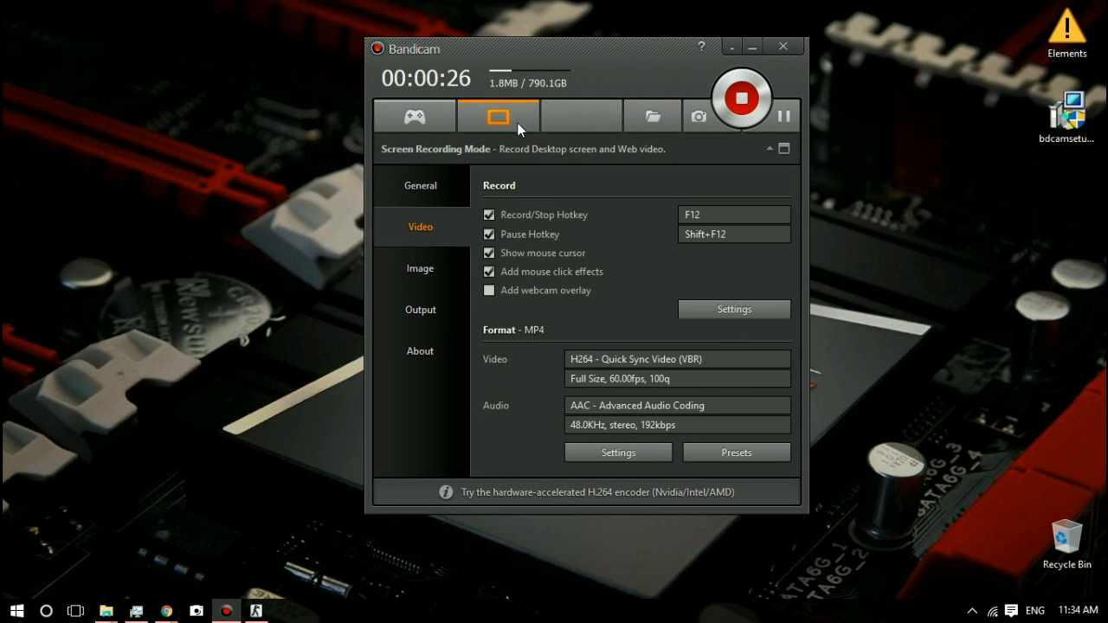
{"action": "left_click", "coordinate": [424, 185]}
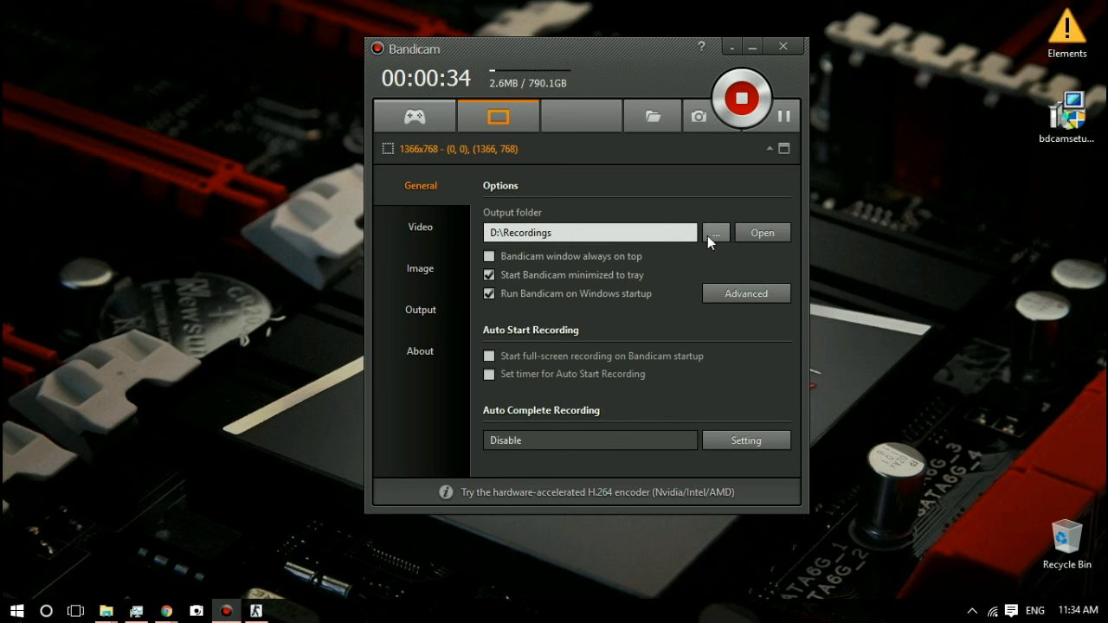
Step: Open the recording output folder, arrange it side by side with the Bandicam window, and look through its recordings
{"action": "left_click", "coordinate": [764, 234]}
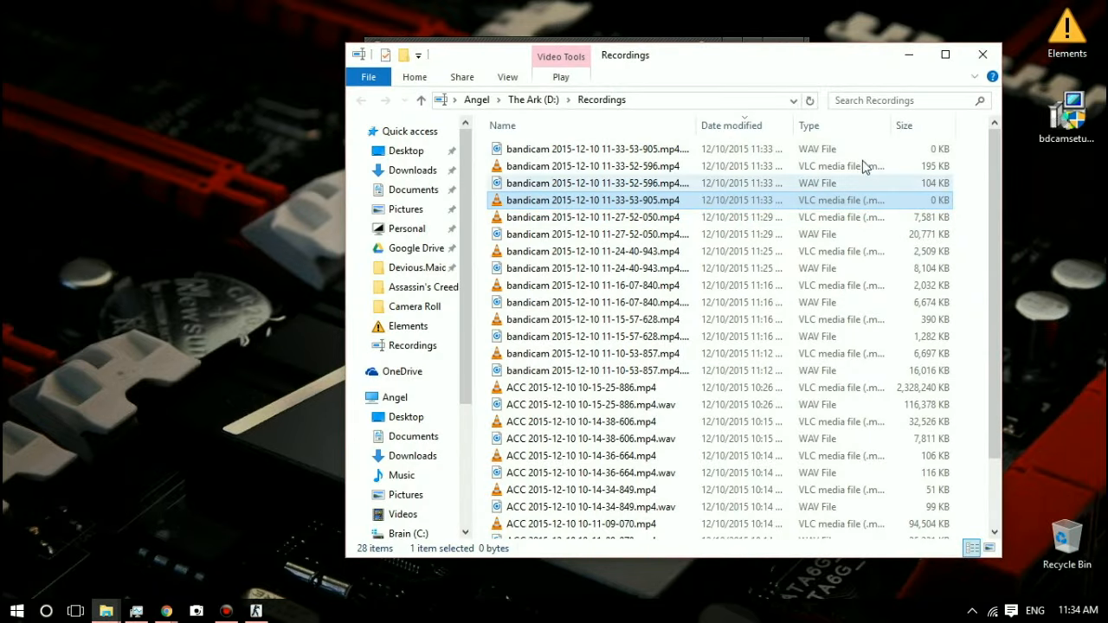
{"action": "left_click_drag", "start_coordinate": [648, 52], "coordinate": [0, 45]}
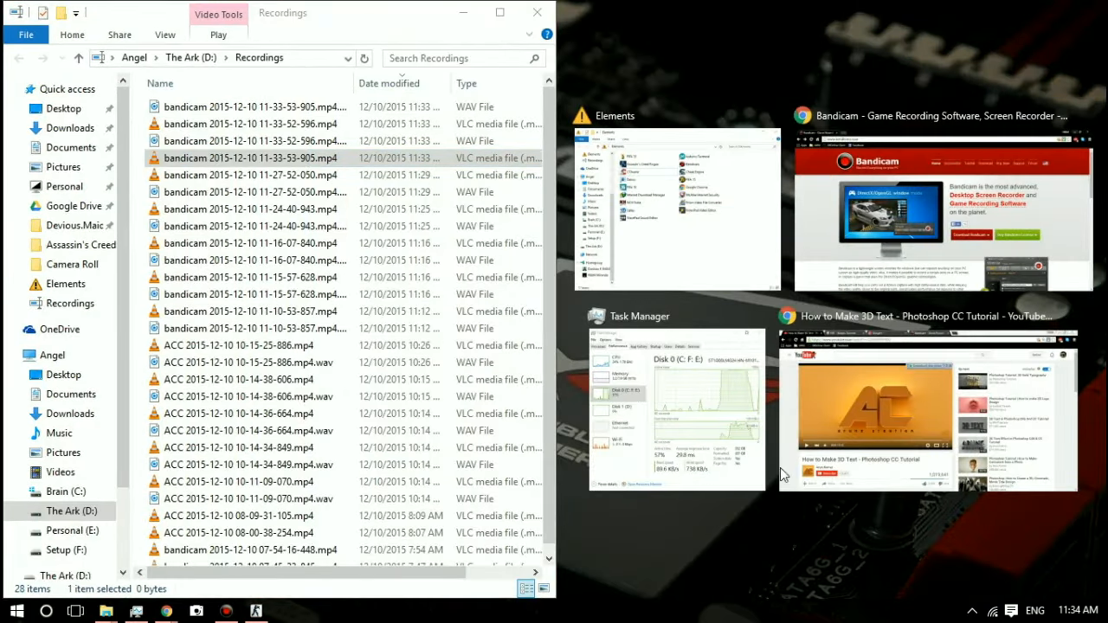
{"action": "left_click", "coordinate": [985, 578]}
{"action": "left_click_drag", "start_coordinate": [632, 57], "coordinate": [903, 78]}
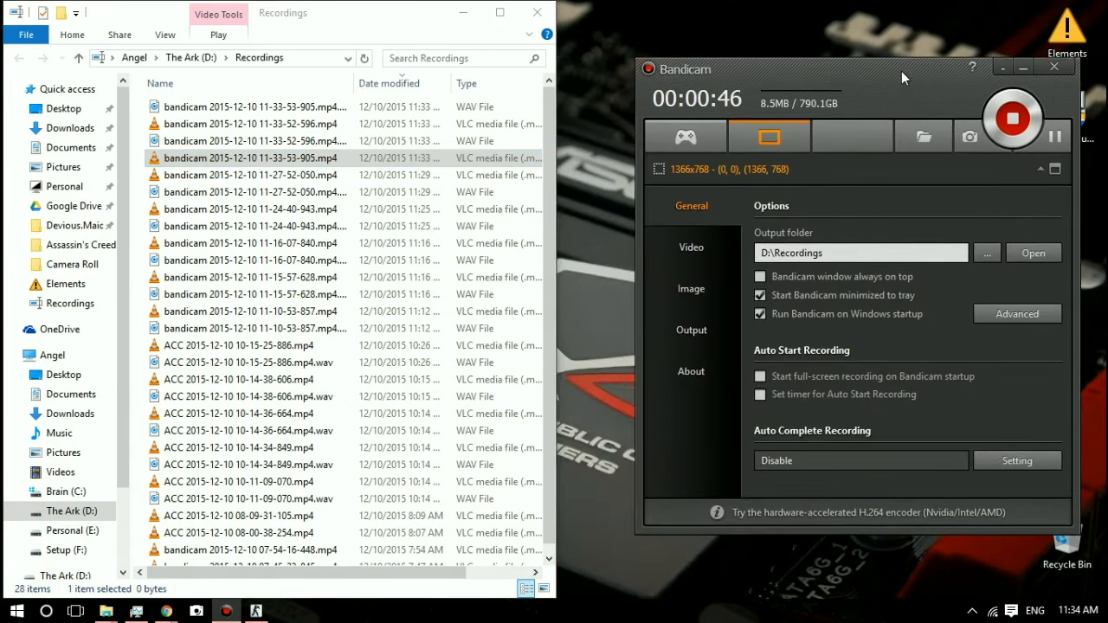
{"action": "scroll", "coordinate": [345, 422], "scroll_direction": "down", "scroll_amount": 1}
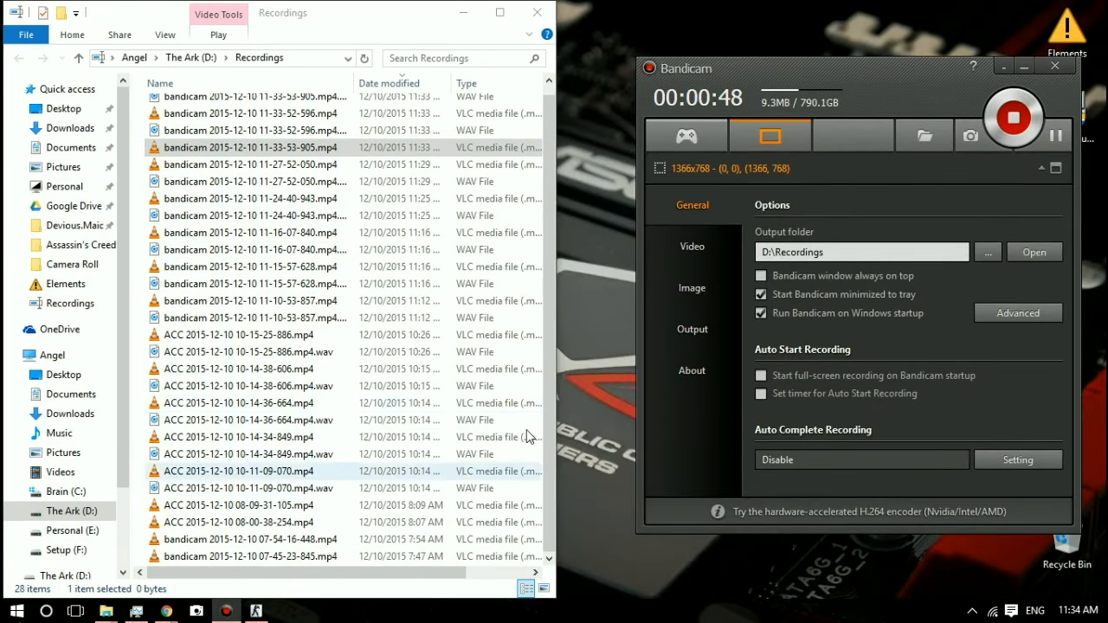
{"action": "left_click", "coordinate": [557, 362]}
{"action": "left_click_drag", "start_coordinate": [557, 362], "coordinate": [633, 364]}
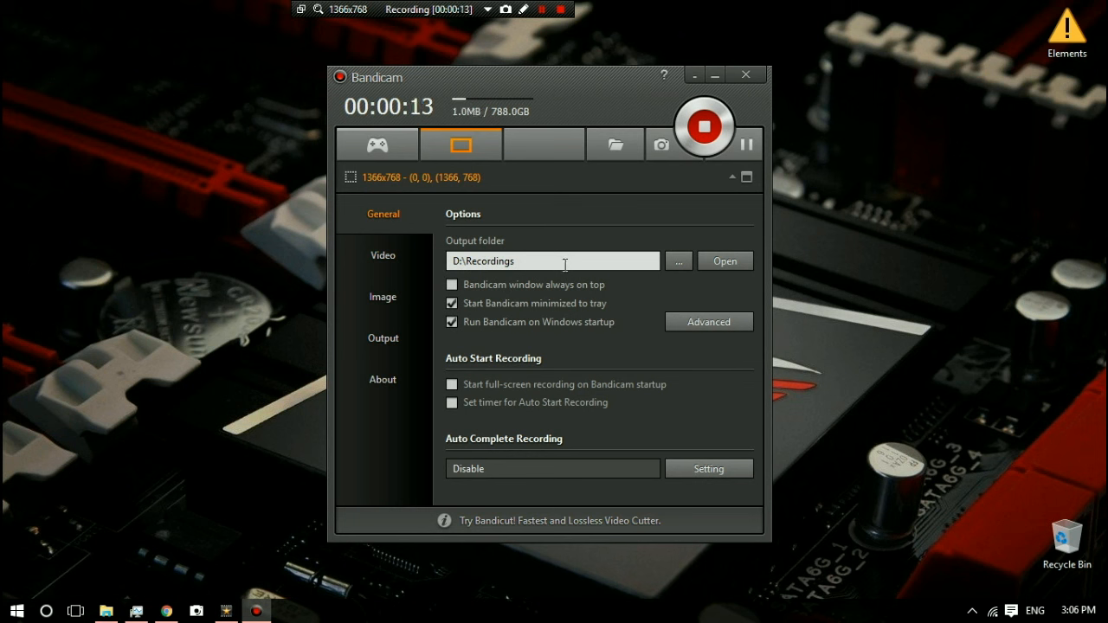
Step: From the output folder, open the properties of The Ark (D:) drive and examine its security, tools and hardware details
{"action": "left_click", "coordinate": [717, 261]}
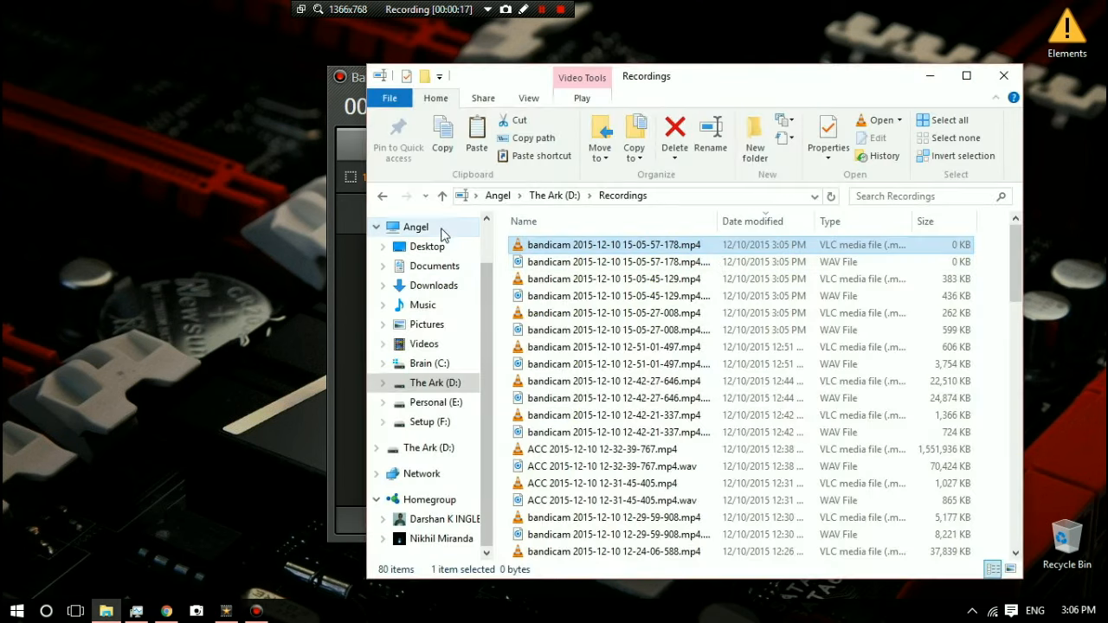
{"action": "left_click", "coordinate": [432, 228]}
{"action": "right_click", "coordinate": [781, 424]}
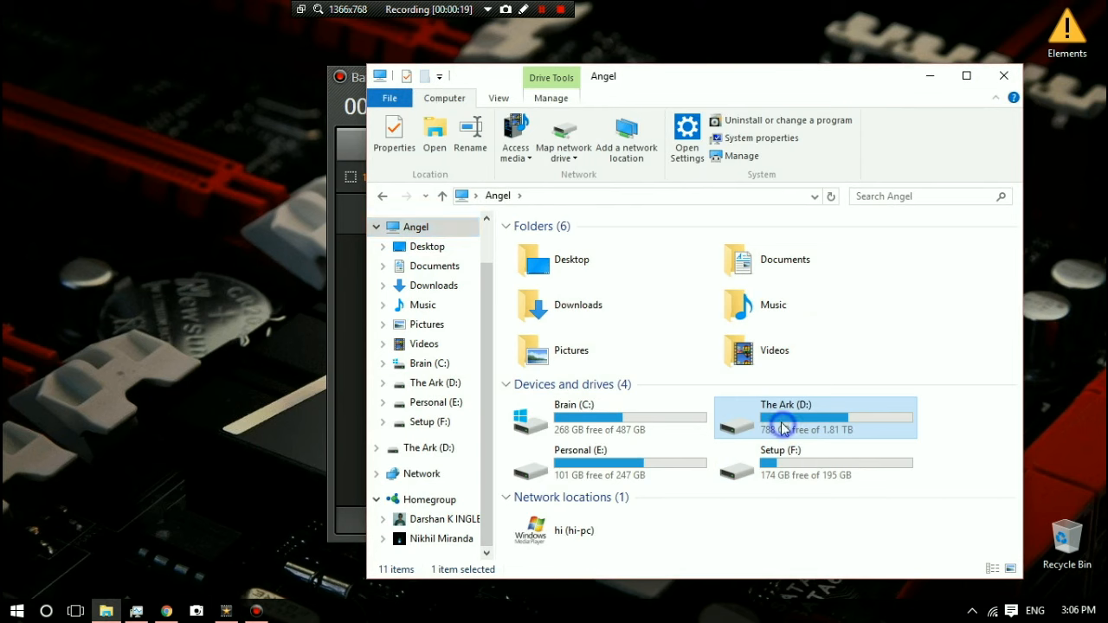
{"action": "left_click", "coordinate": [830, 586]}
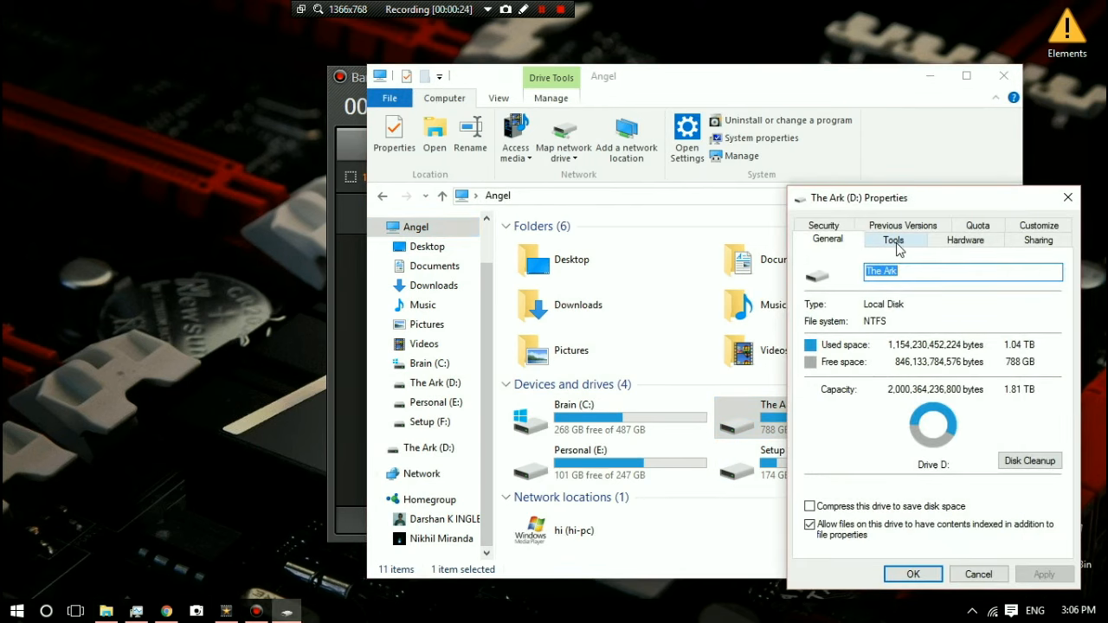
{"action": "left_click", "coordinate": [822, 226]}
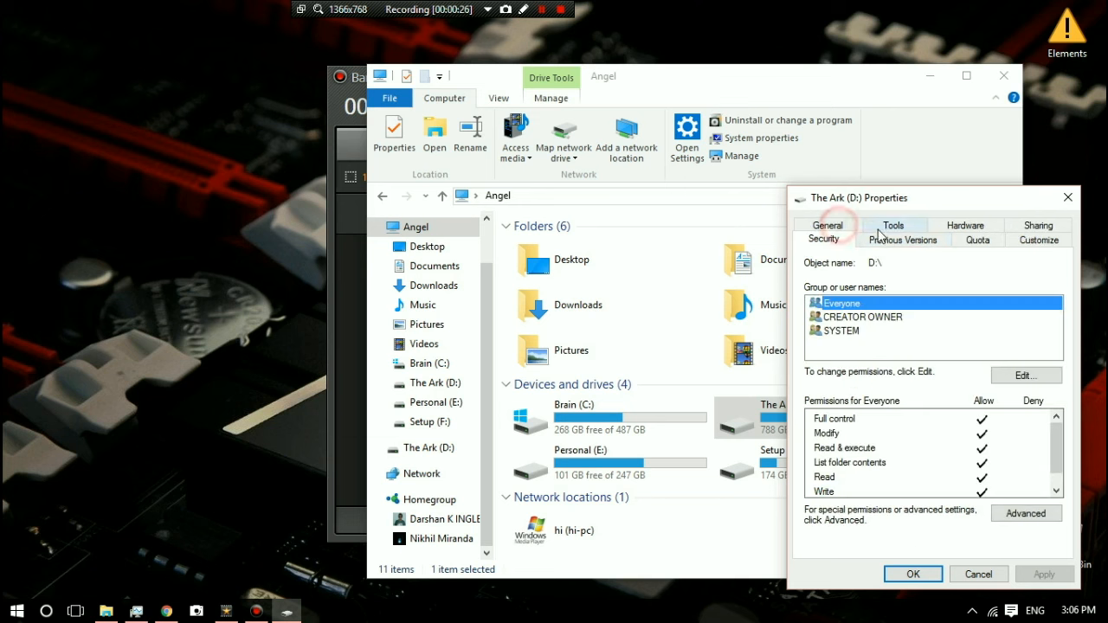
{"action": "left_click", "coordinate": [897, 239]}
{"action": "left_click", "coordinate": [890, 228]}
{"action": "left_click", "coordinate": [957, 239]}
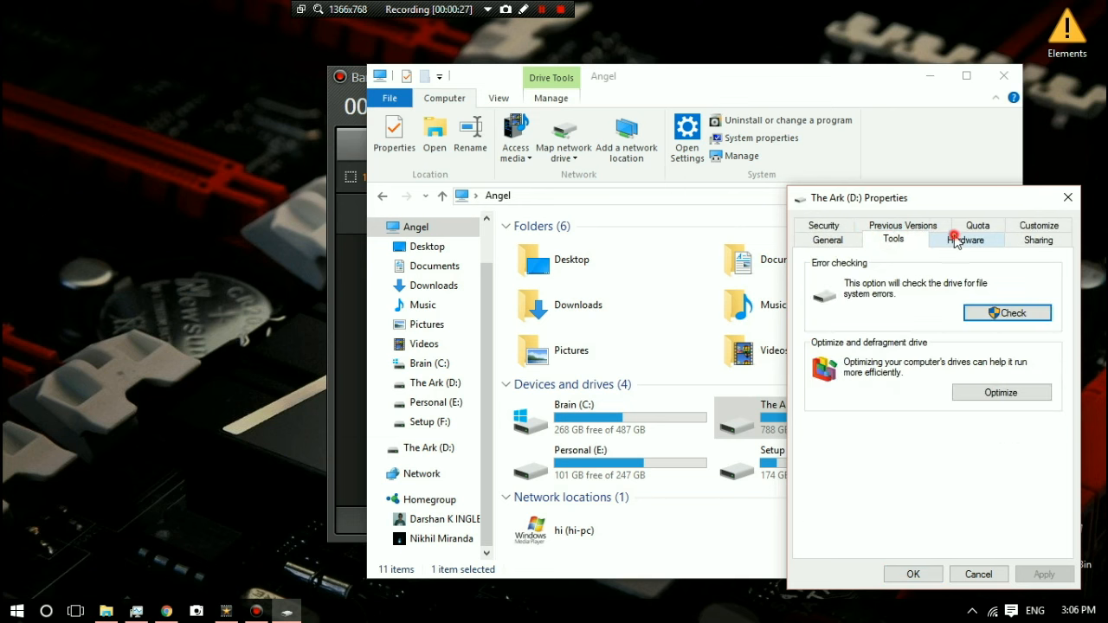
{"action": "left_click", "coordinate": [844, 317]}
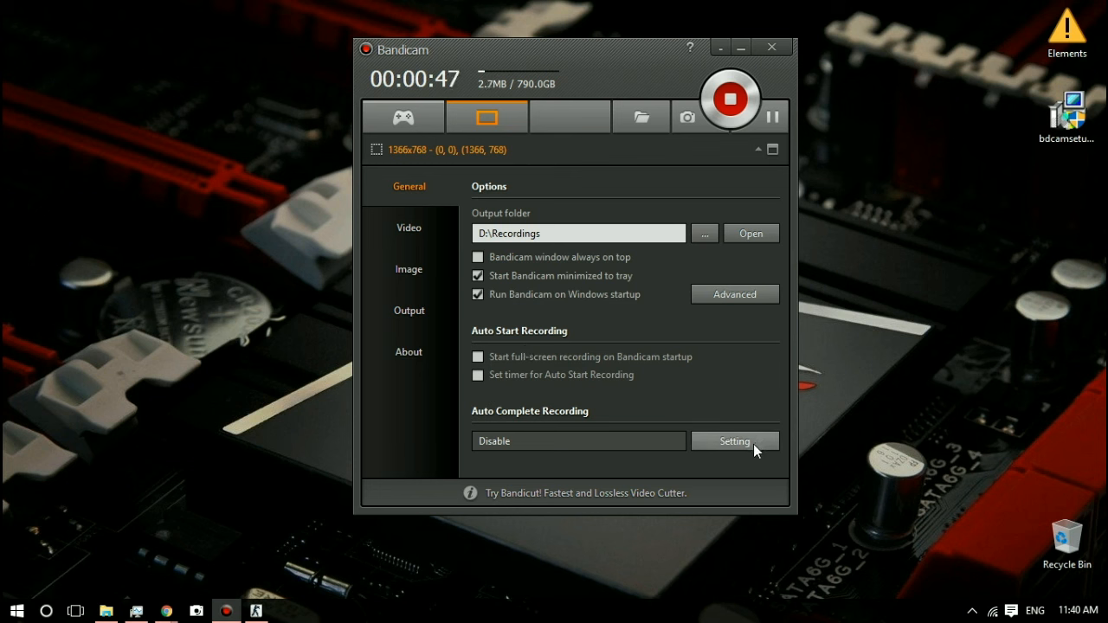
Step: Review the Auto Complete Recording setting and inspect the pause hotkey in the Video settings
{"action": "left_click_drag", "start_coordinate": [524, 445], "coordinate": [449, 444]}
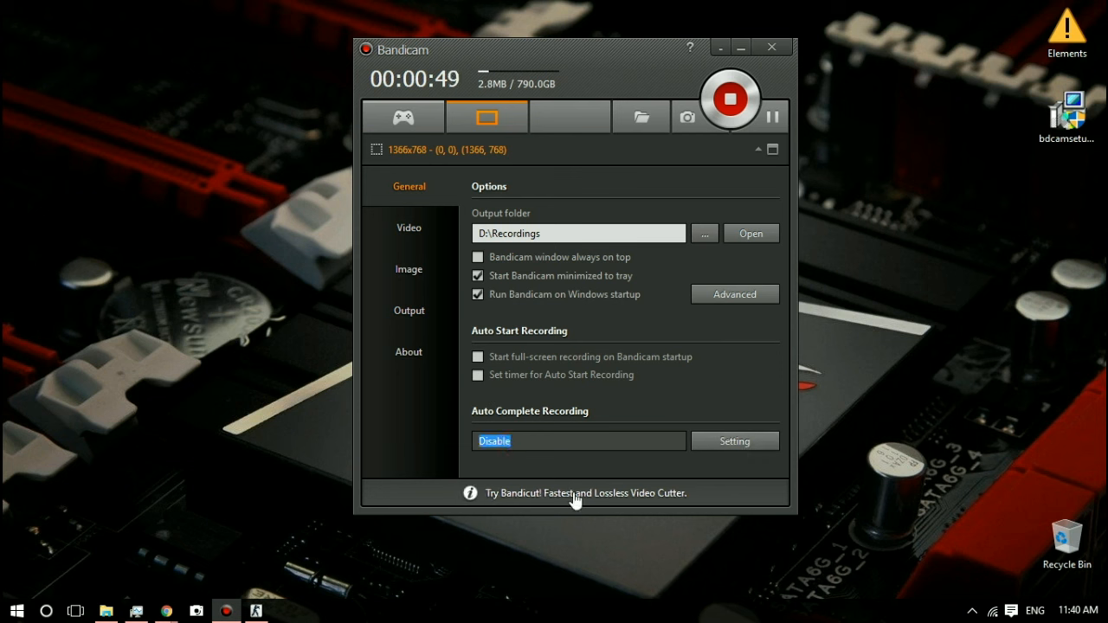
{"action": "left_click", "coordinate": [562, 463]}
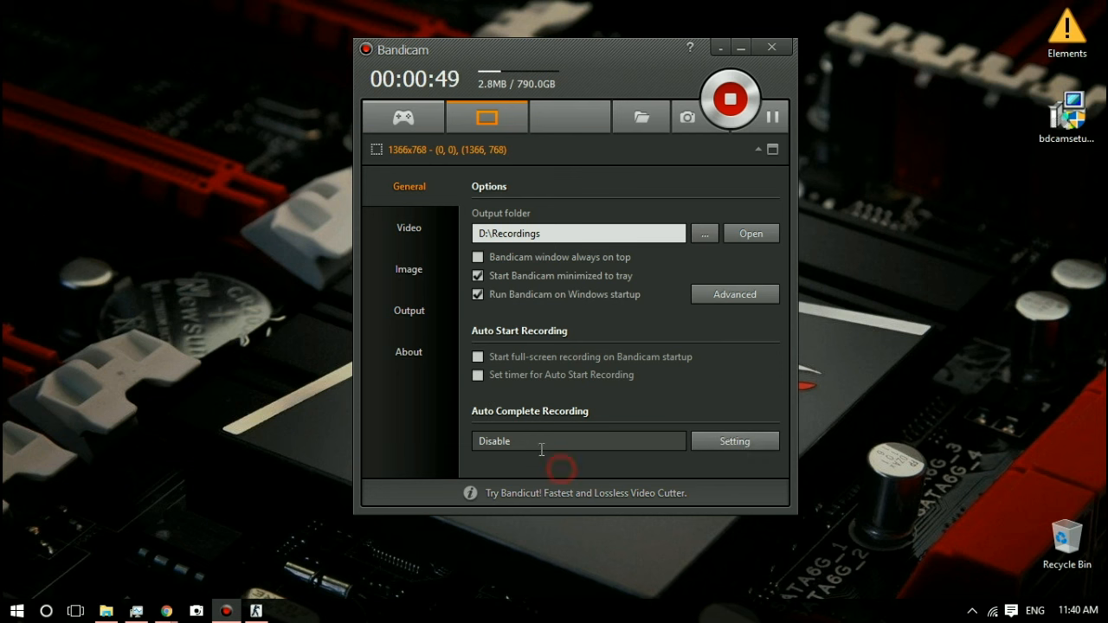
{"action": "left_click", "coordinate": [427, 229]}
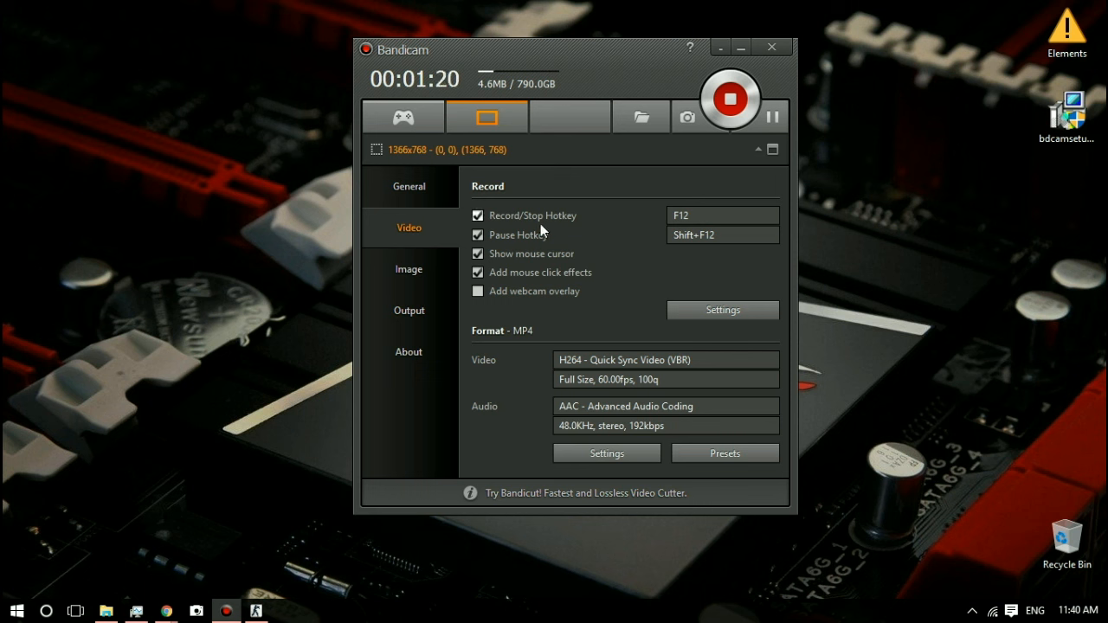
{"action": "left_click", "coordinate": [725, 236]}
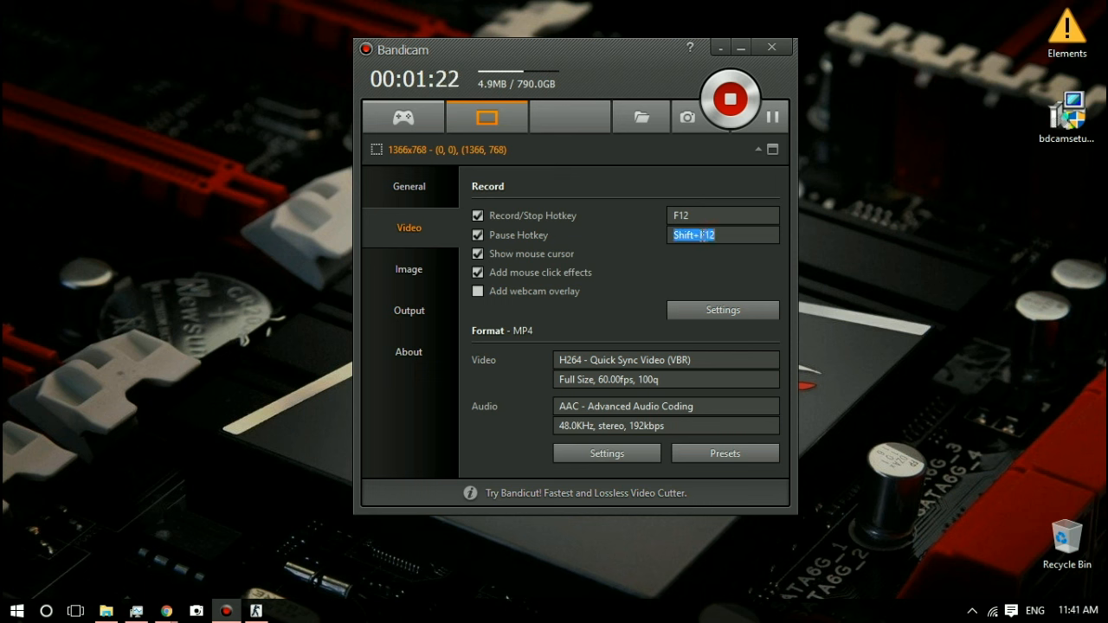
{"action": "left_click", "coordinate": [644, 258]}
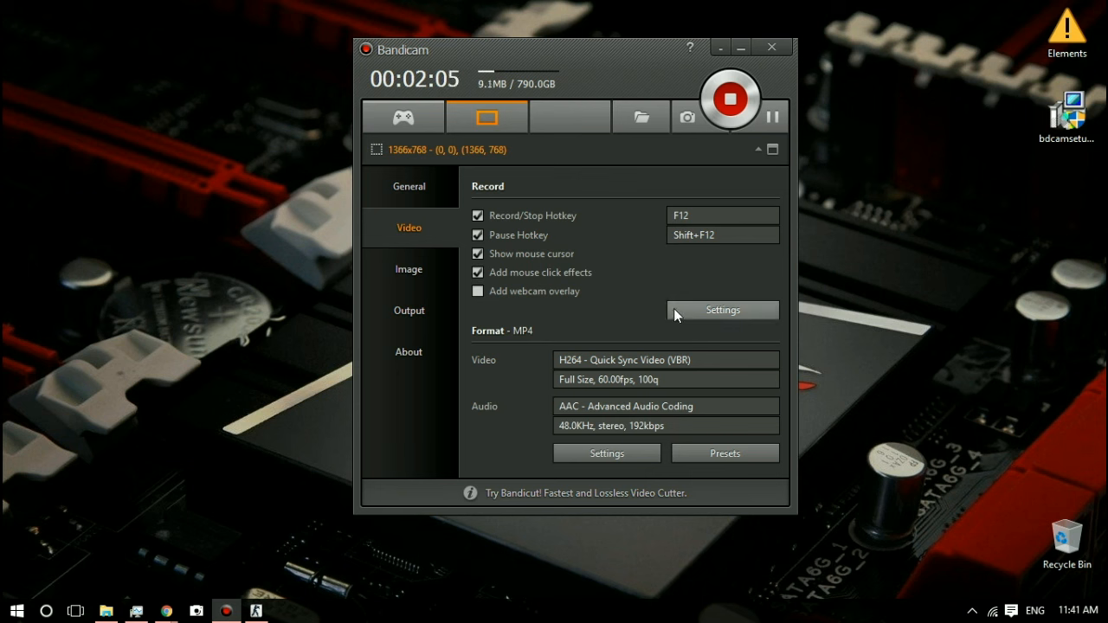
{"action": "left_click", "coordinate": [701, 313]}
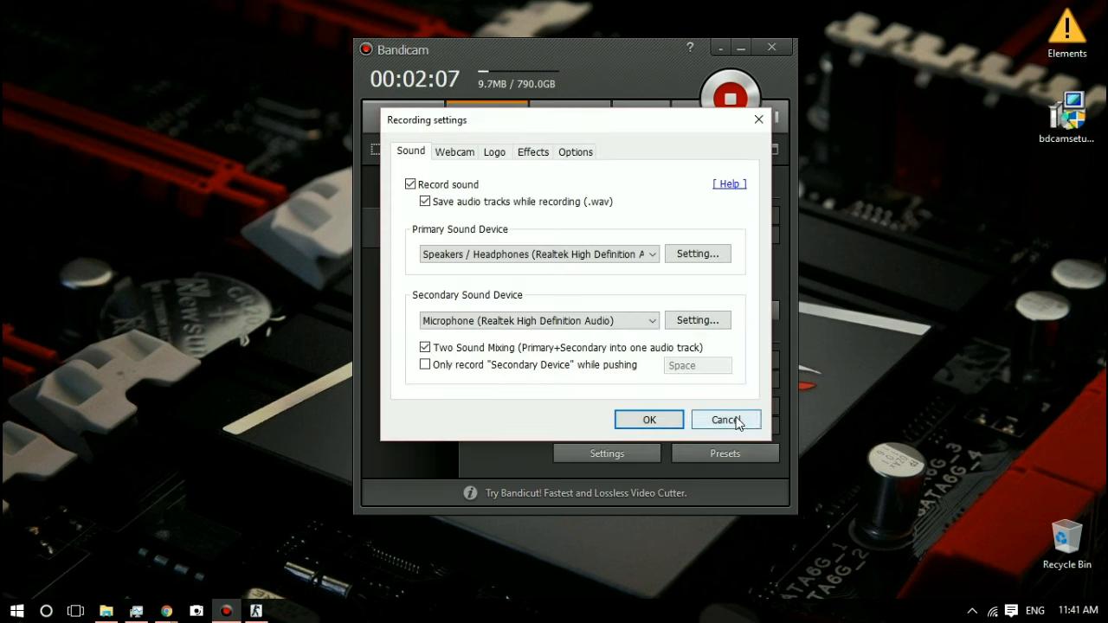
{"action": "left_click", "coordinate": [736, 420]}
{"action": "left_click", "coordinate": [478, 291]}
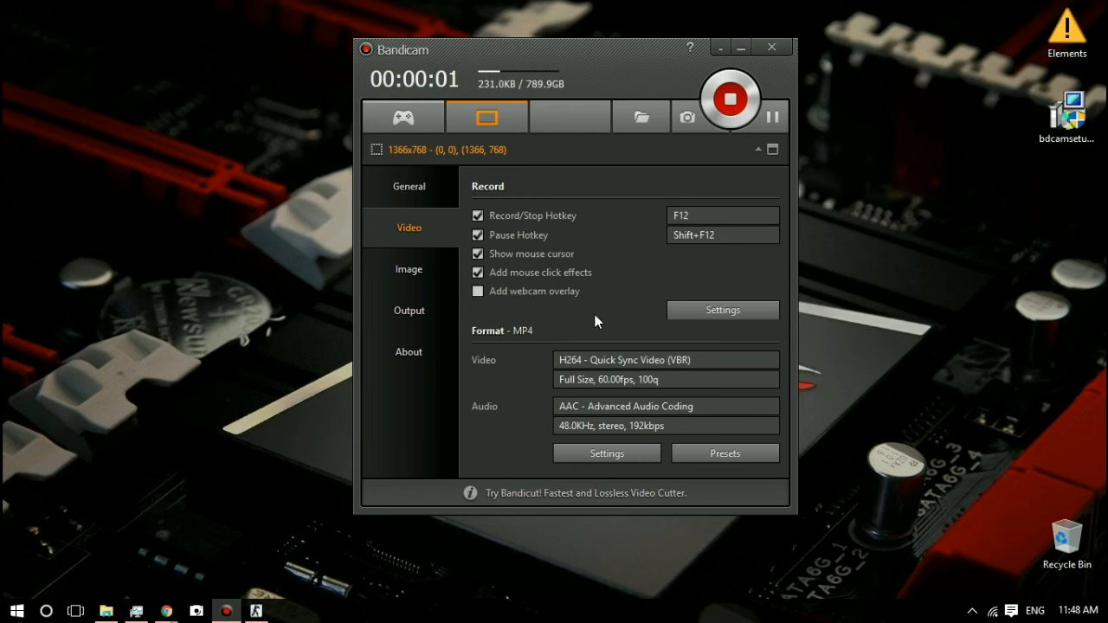
Step: Set the primary sound device to Win10 Sound (WASAPI) in the video recording settings
{"action": "left_click", "coordinate": [702, 312]}
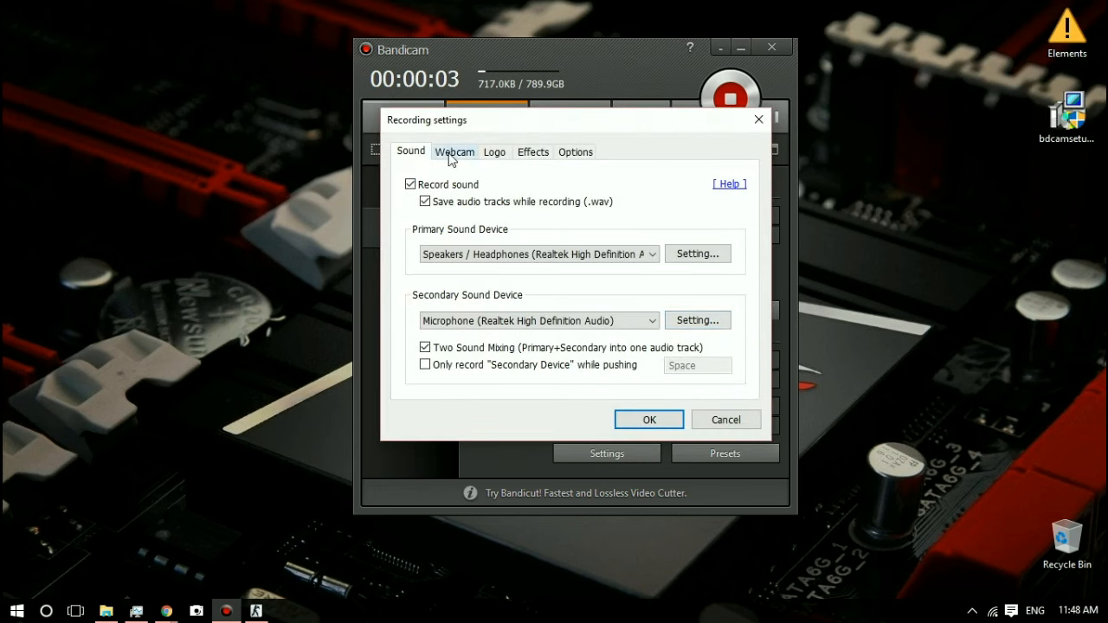
{"action": "left_click", "coordinate": [652, 254]}
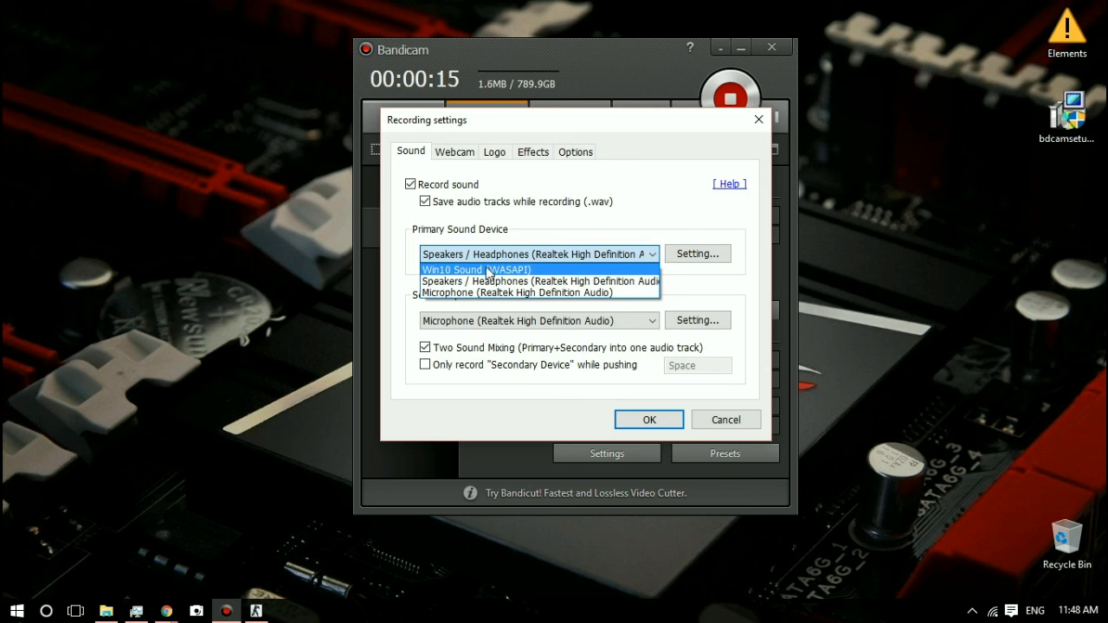
{"action": "left_click", "coordinate": [537, 270]}
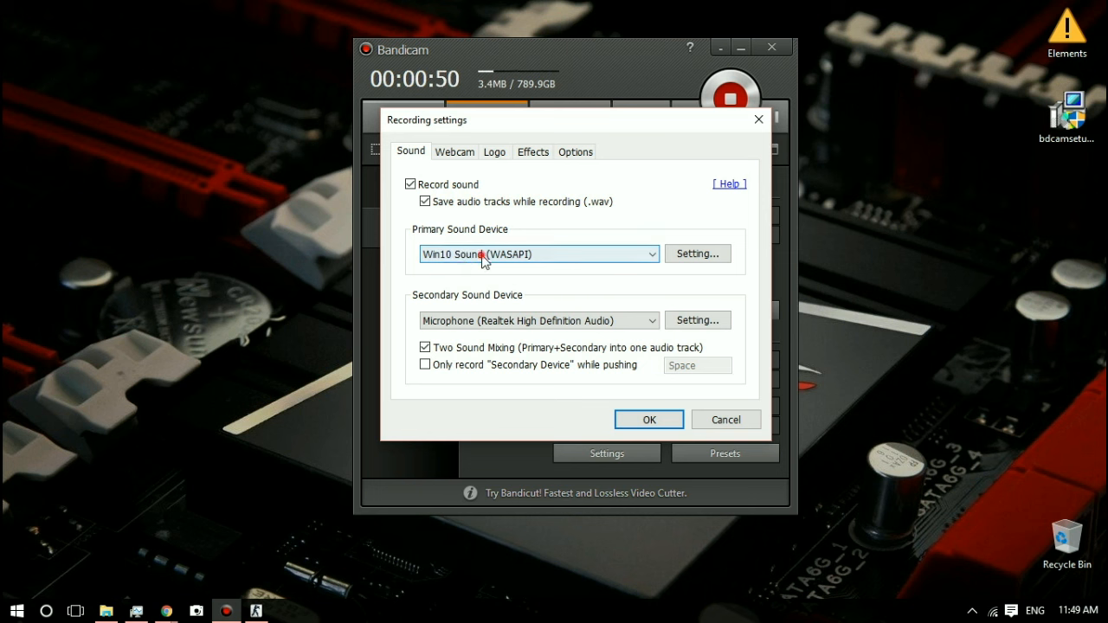
Step: Review the primary and secondary sound device choices, and enable recording the secondary device only while the Space key is held
{"action": "left_click", "coordinate": [482, 254]}
{"action": "left_click", "coordinate": [521, 254]}
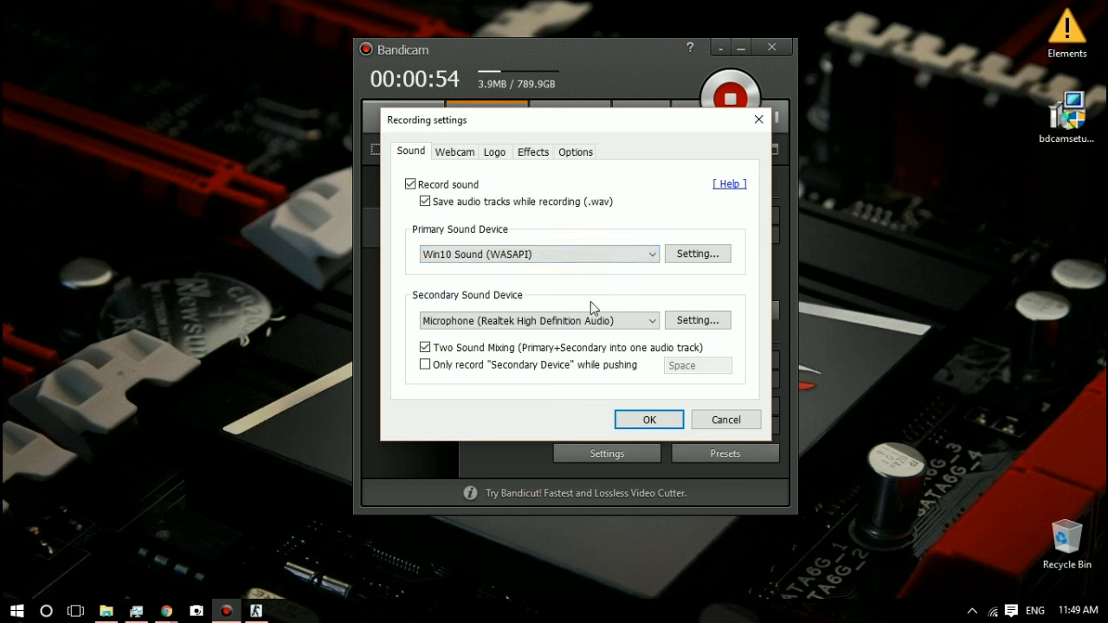
{"action": "left_click", "coordinate": [650, 321]}
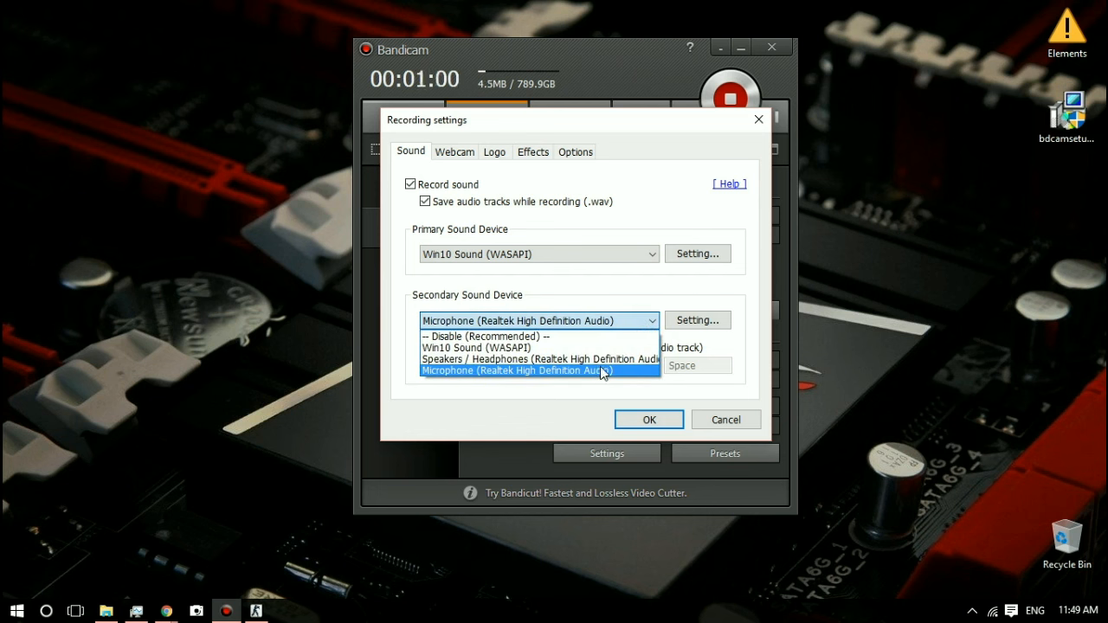
{"action": "left_click", "coordinate": [752, 381]}
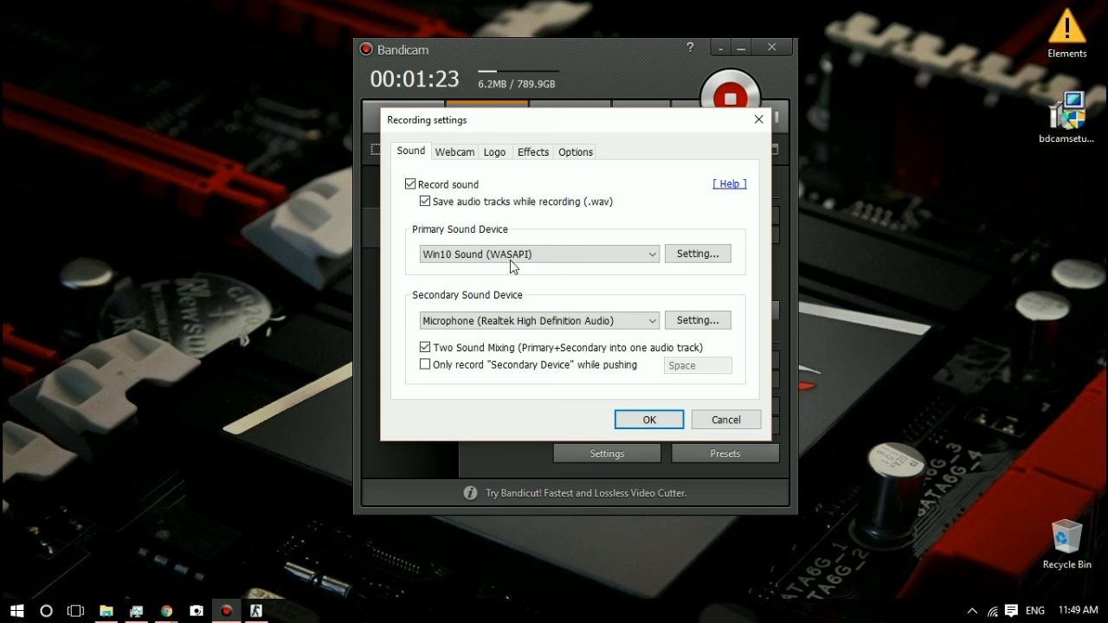
{"action": "left_click", "coordinate": [425, 367]}
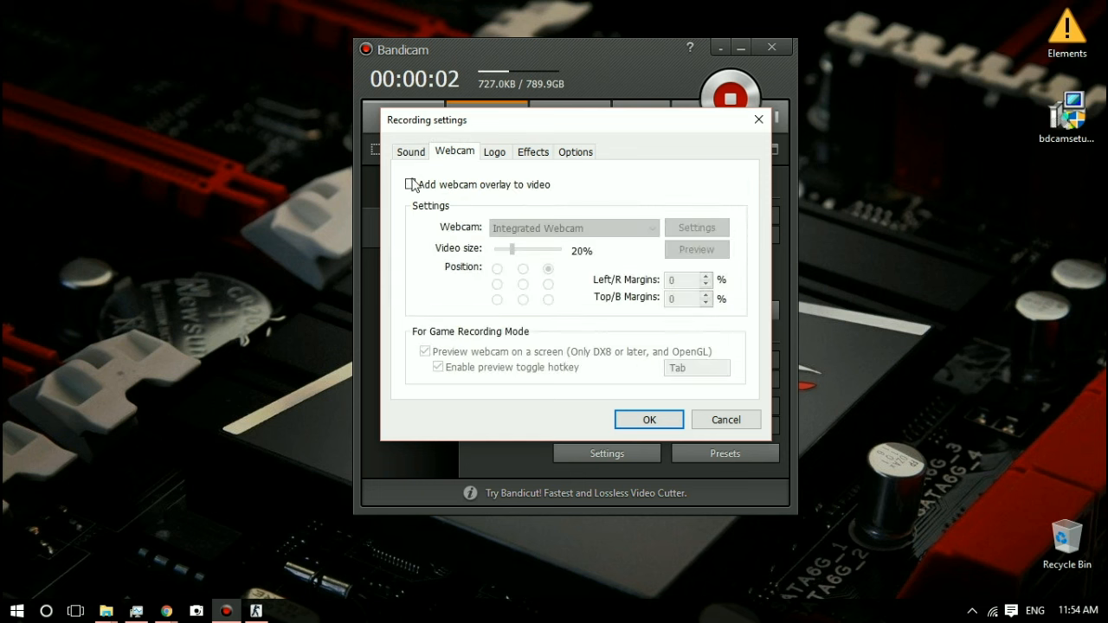
Step: Enable the webcam overlay for the video and check the available webcams, keeping Integrated Webcam
{"action": "left_click", "coordinate": [411, 184]}
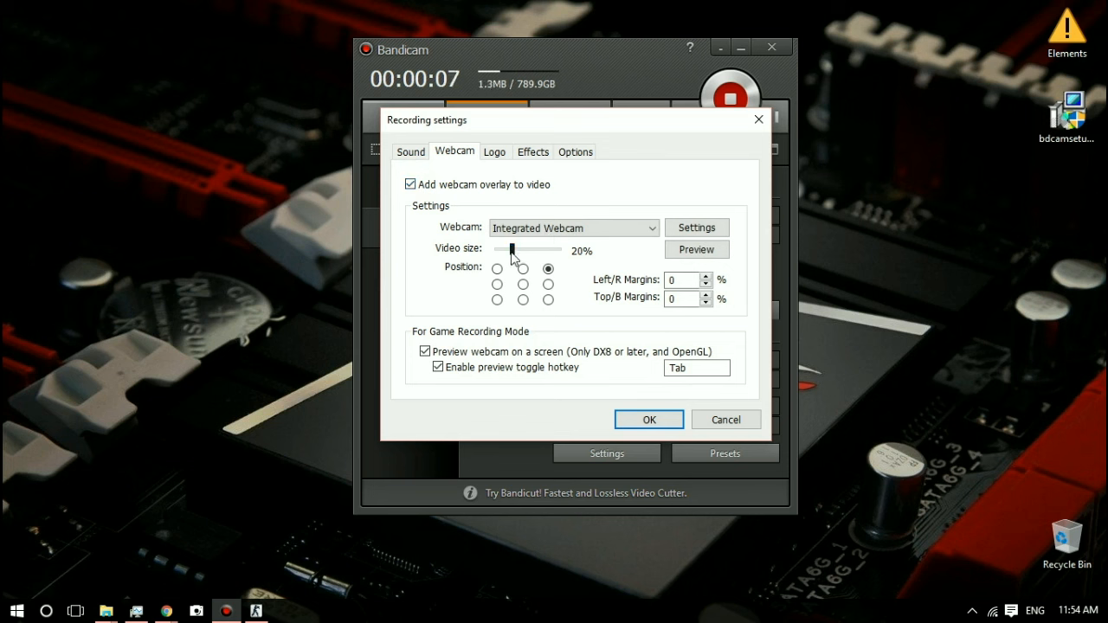
{"action": "left_click", "coordinate": [611, 234]}
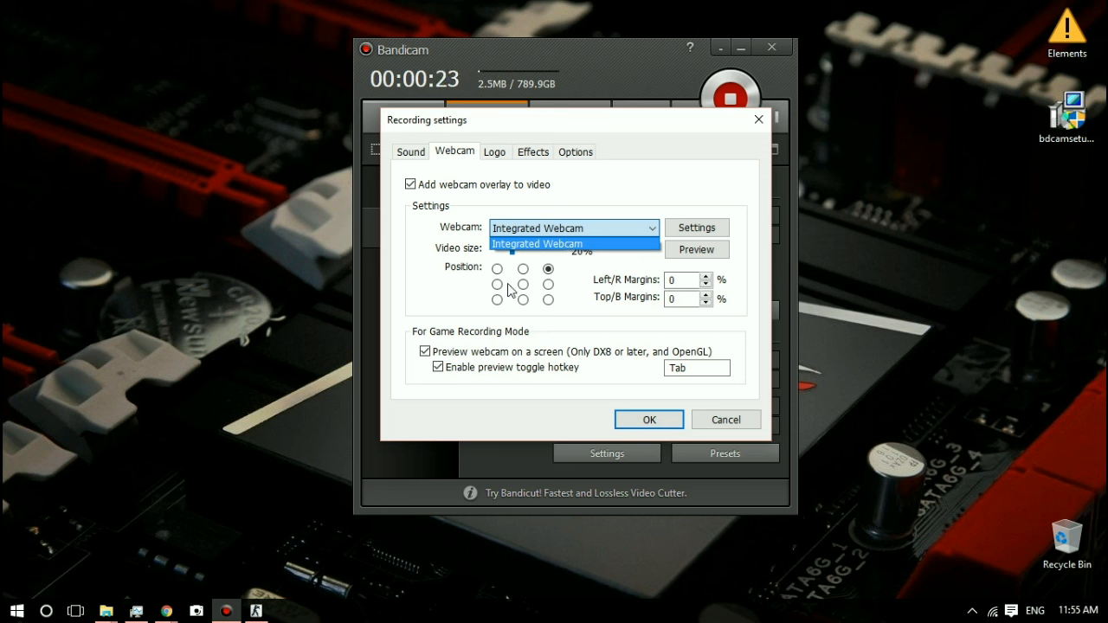
{"action": "left_click", "coordinate": [653, 204]}
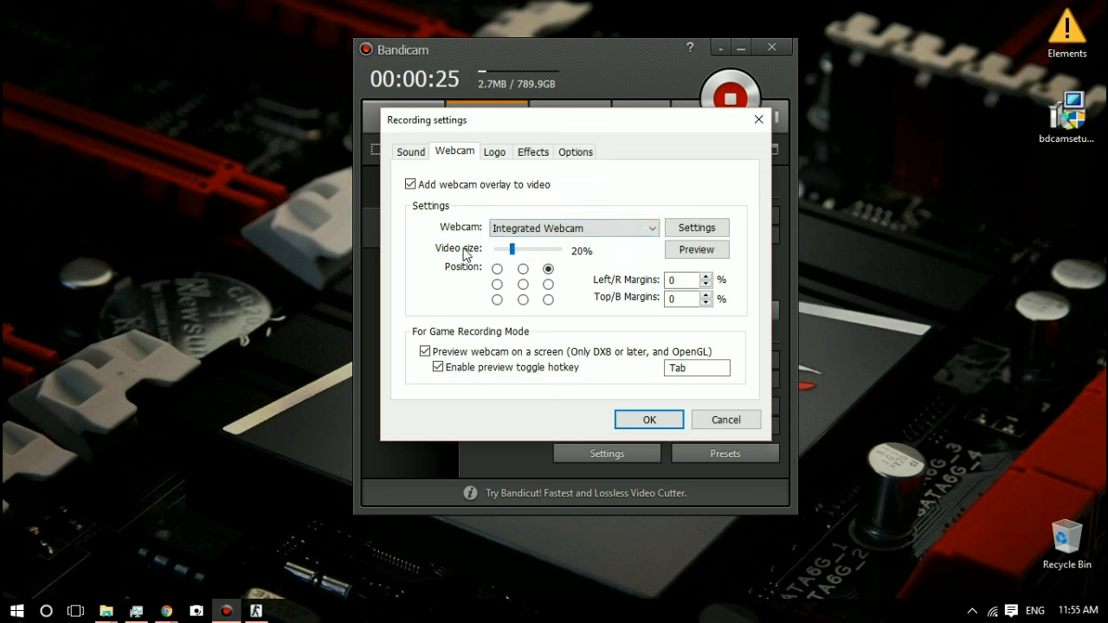
Step: Open the webcam preview and arrange it side by side with the Recording settings window
{"action": "left_click", "coordinate": [700, 251]}
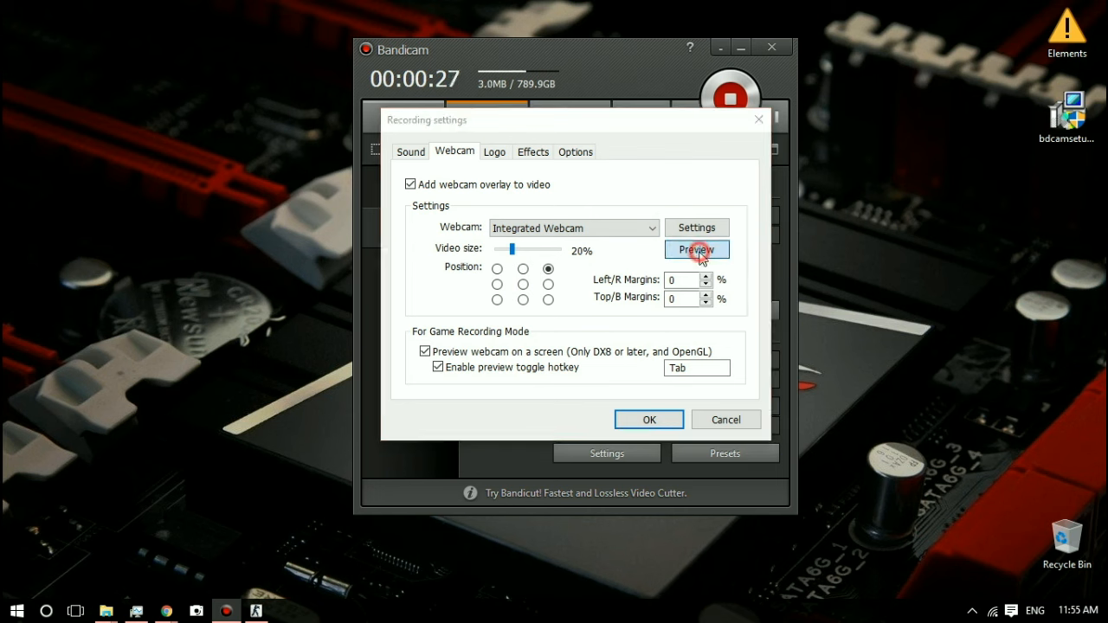
{"action": "left_click", "coordinate": [618, 151]}
{"action": "left_click_drag", "start_coordinate": [618, 151], "coordinate": [277, 114]}
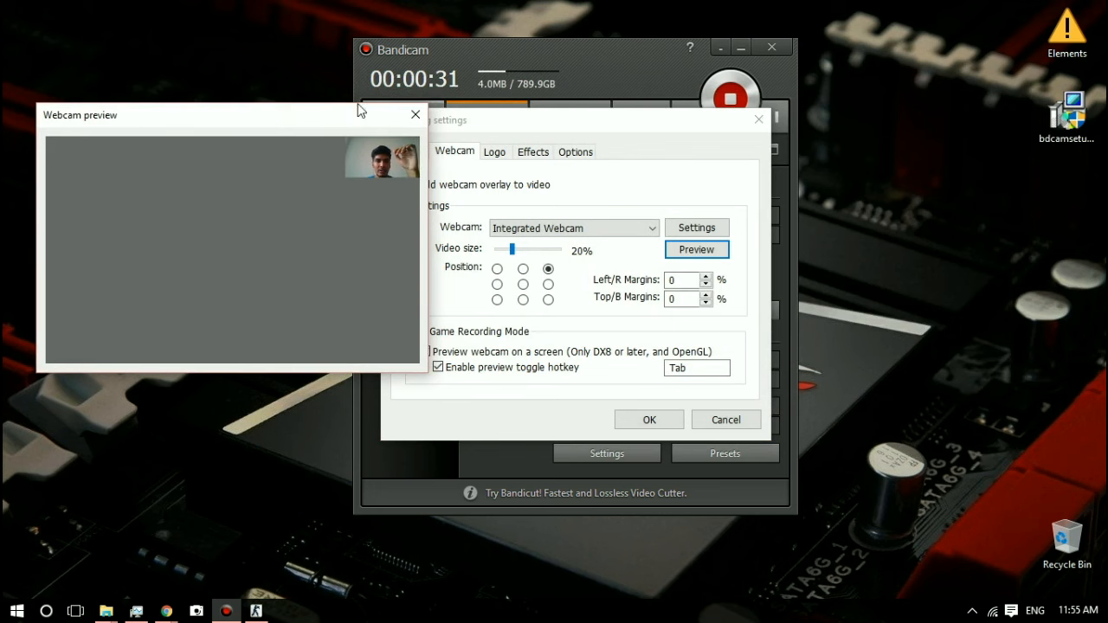
{"action": "left_click_drag", "start_coordinate": [511, 114], "coordinate": [611, 113]}
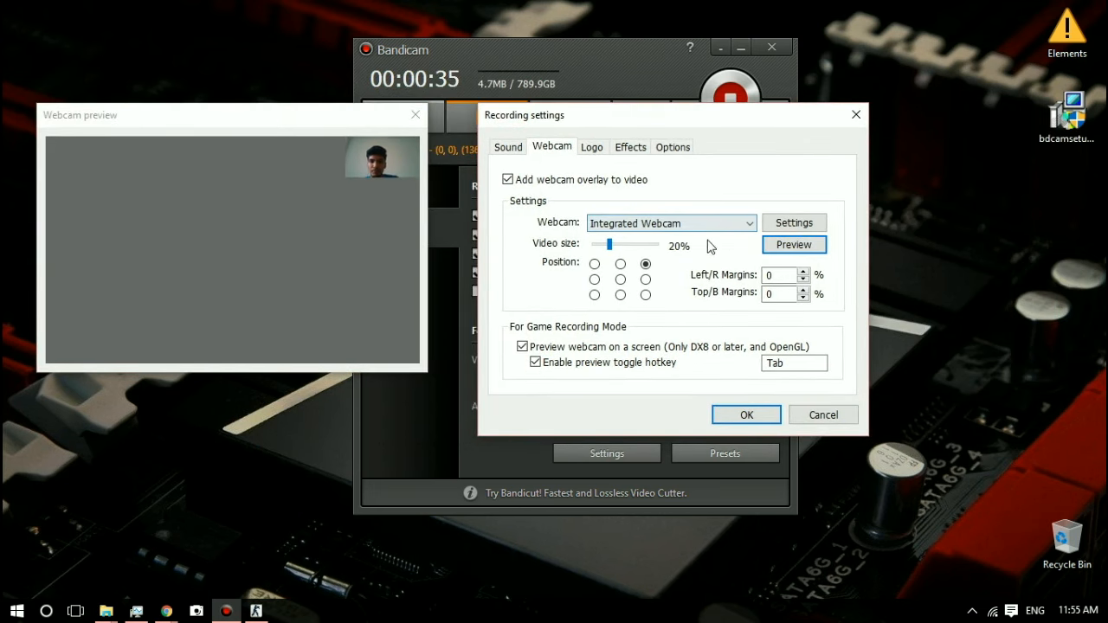
Step: Try the webcam overlay at 10% and 50% video size in the preview, and return it to 20%
{"action": "left_click_drag", "start_coordinate": [609, 245], "coordinate": [590, 251]}
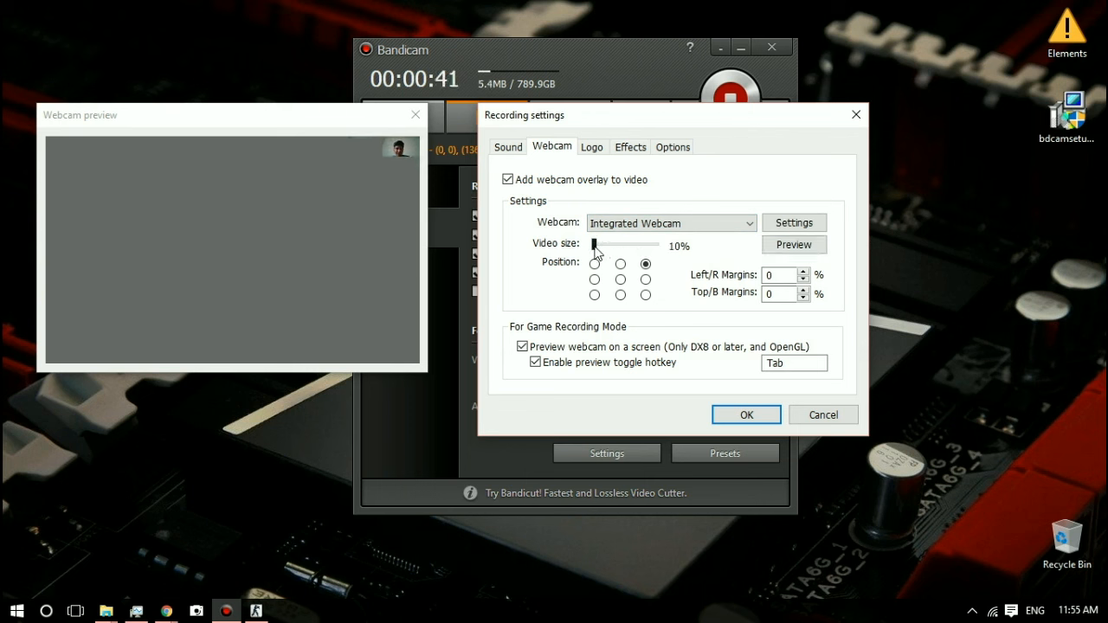
{"action": "left_click_drag", "start_coordinate": [595, 249], "coordinate": [671, 250]}
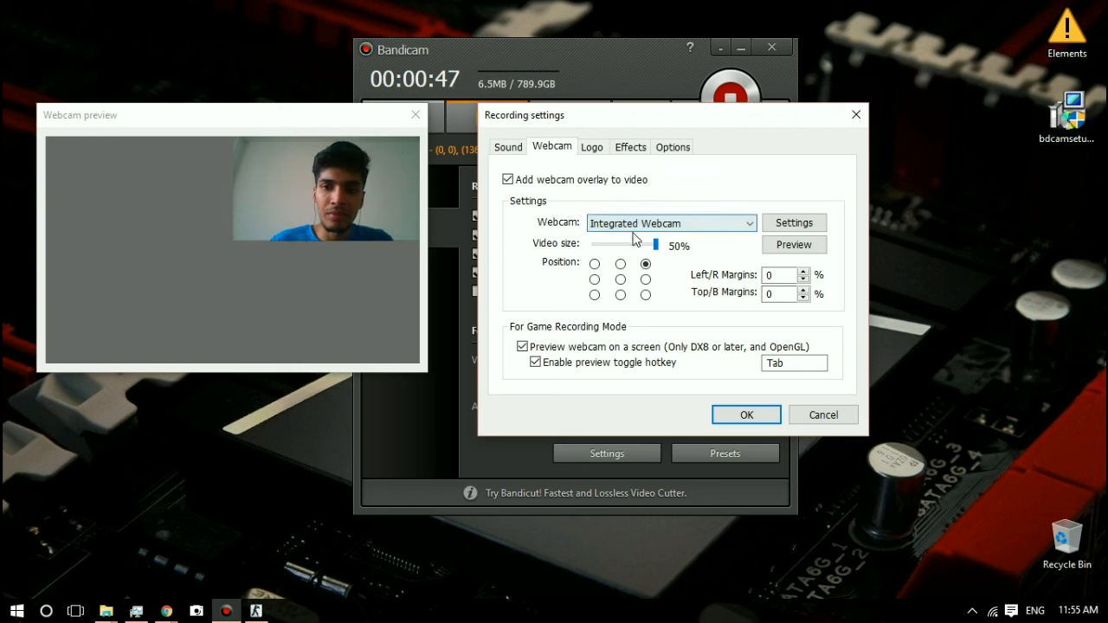
{"action": "left_click_drag", "start_coordinate": [655, 246], "coordinate": [603, 254]}
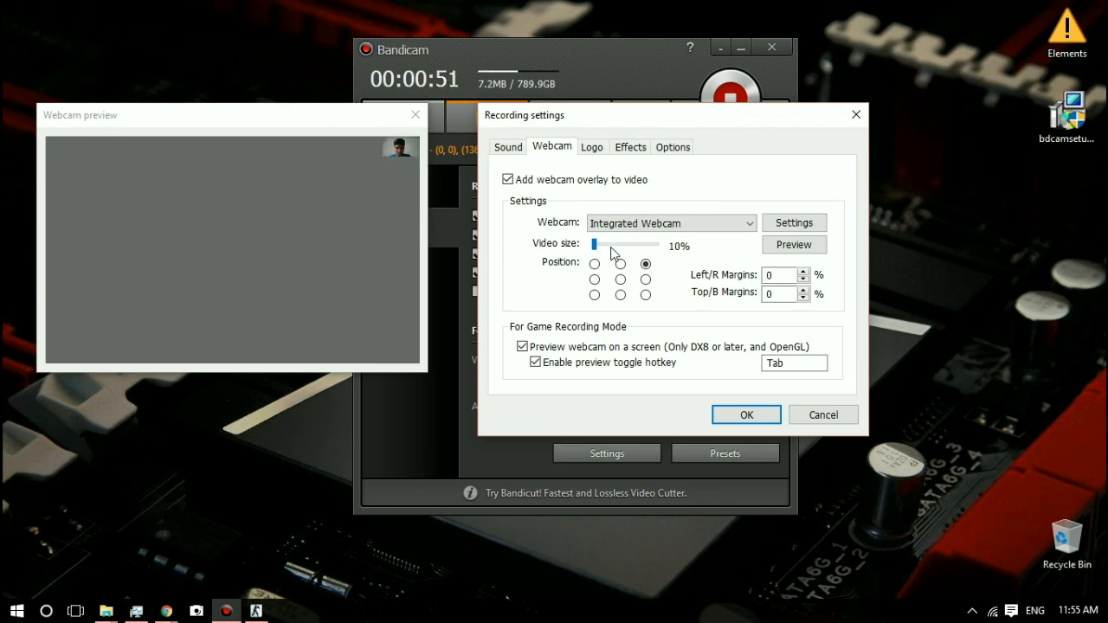
{"action": "left_click_drag", "start_coordinate": [595, 251], "coordinate": [610, 251]}
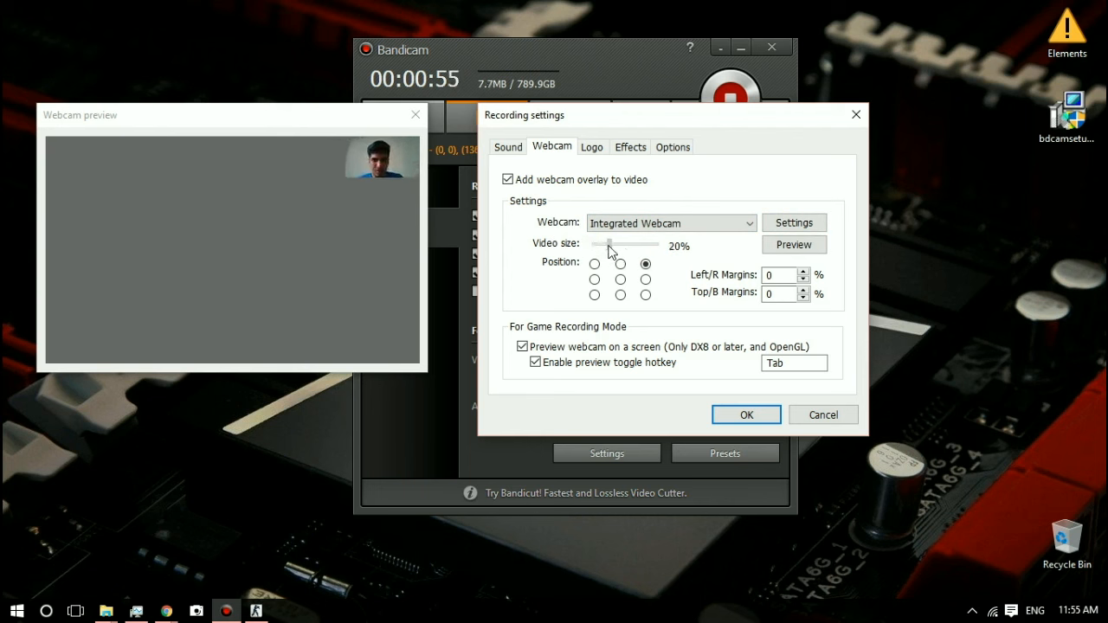
{"action": "left_click", "coordinate": [415, 286]}
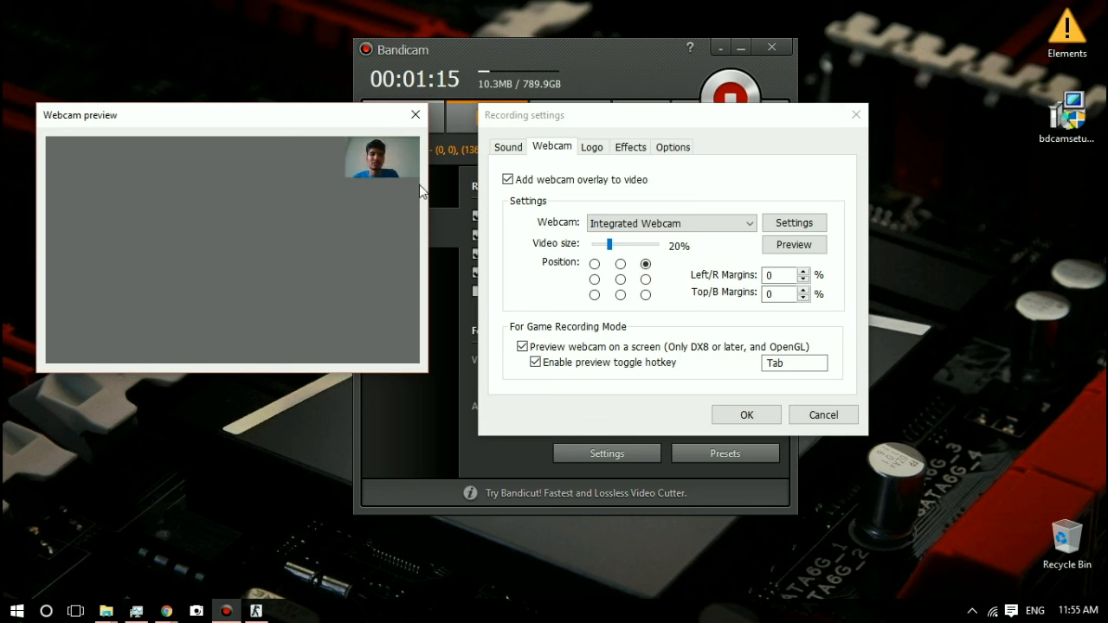
Step: Try the webcam overlay at each of the nine grid positions in the preview, returning it to the top-right corner
{"action": "left_click", "coordinate": [595, 267]}
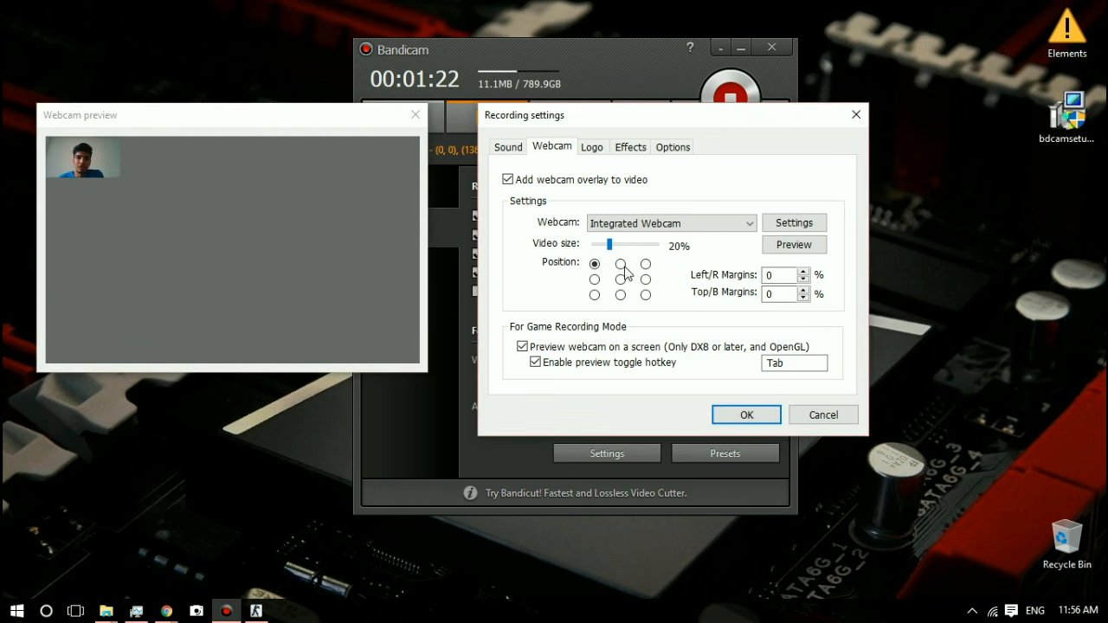
{"action": "left_click", "coordinate": [621, 265]}
{"action": "left_click", "coordinate": [646, 266]}
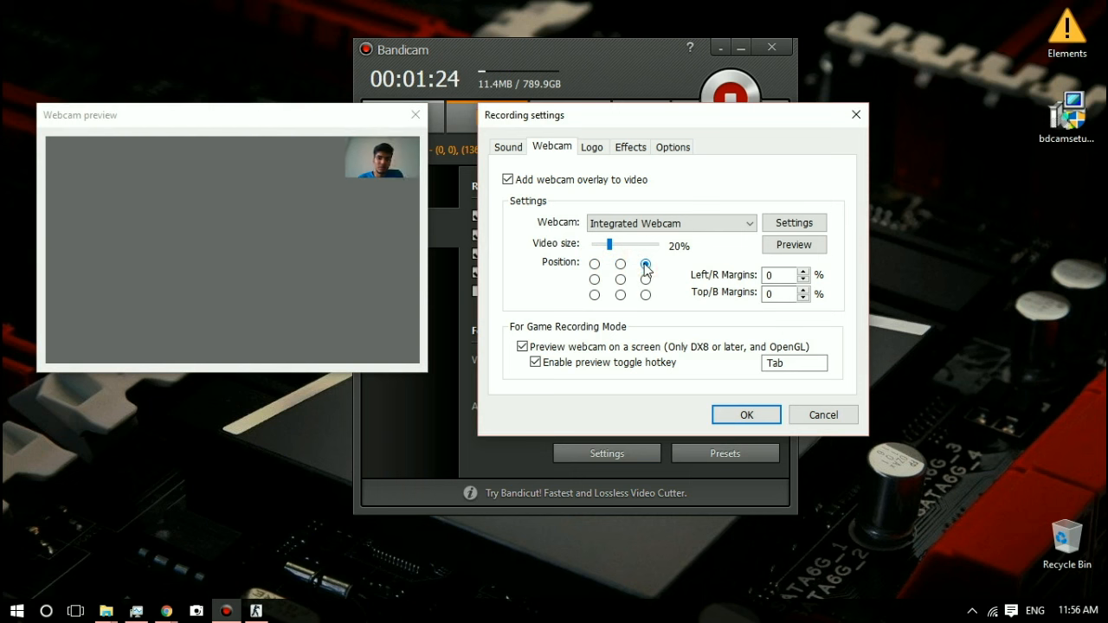
{"action": "left_click", "coordinate": [646, 279]}
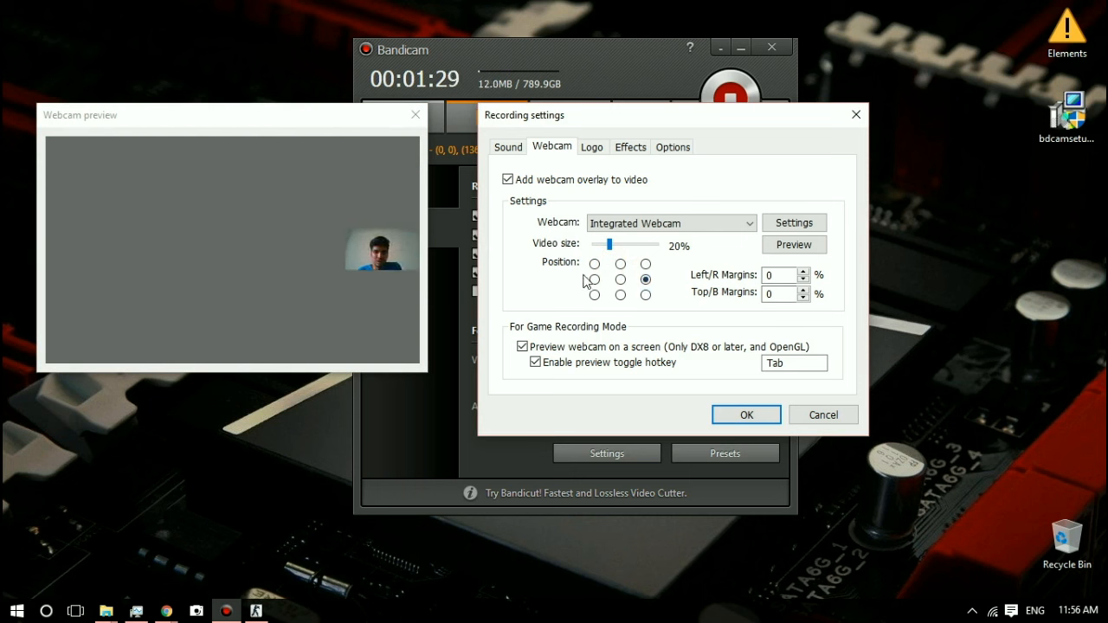
{"action": "left_click", "coordinate": [594, 280]}
{"action": "left_click", "coordinate": [621, 280]}
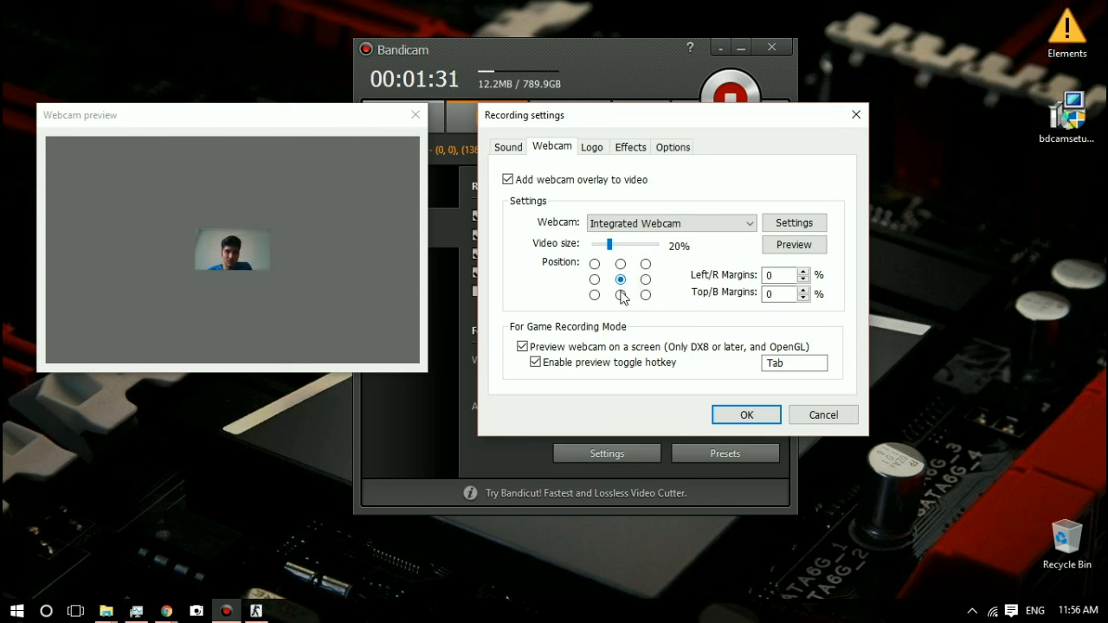
{"action": "left_click", "coordinate": [594, 295]}
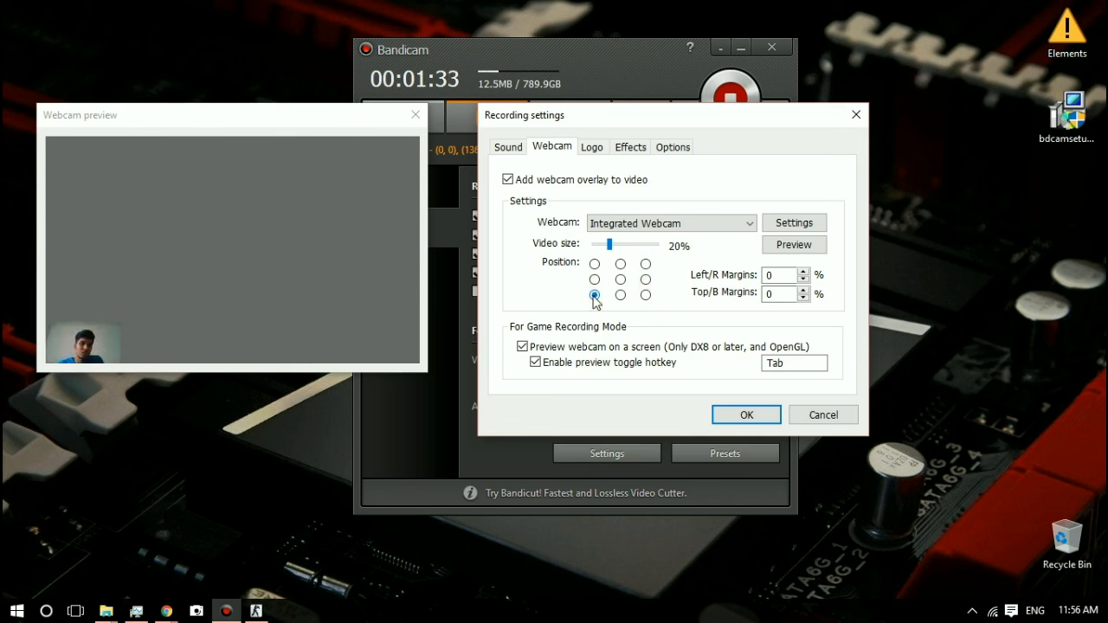
{"action": "left_click", "coordinate": [621, 295]}
{"action": "left_click", "coordinate": [646, 296]}
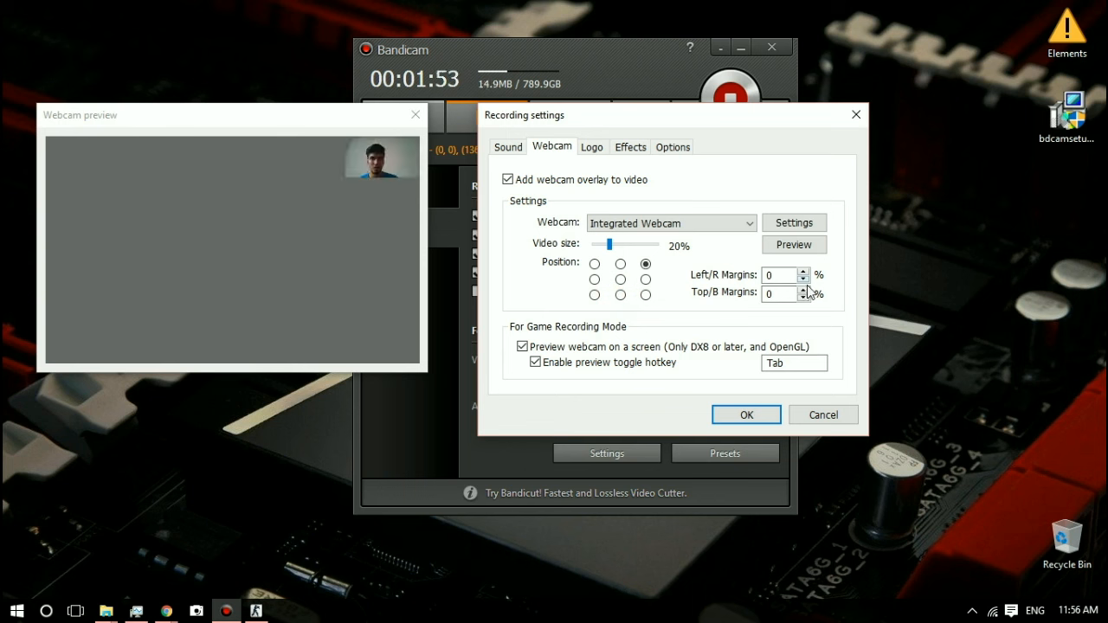
Step: Set the webcam overlay's Left/R margin to 20% and refresh the preview
{"action": "left_click", "coordinate": [804, 271]}
{"action": "left_click", "coordinate": [804, 271]}
{"action": "left_click", "coordinate": [804, 271]}
{"action": "left_click", "coordinate": [805, 271]}
{"action": "left_click", "coordinate": [804, 271]}
{"action": "left_click", "coordinate": [804, 271]}
{"action": "left_click", "coordinate": [805, 271]}
{"action": "left_click", "coordinate": [804, 271]}
{"action": "left_click", "coordinate": [805, 272]}
{"action": "left_click", "coordinate": [805, 271]}
{"action": "left_click", "coordinate": [805, 271]}
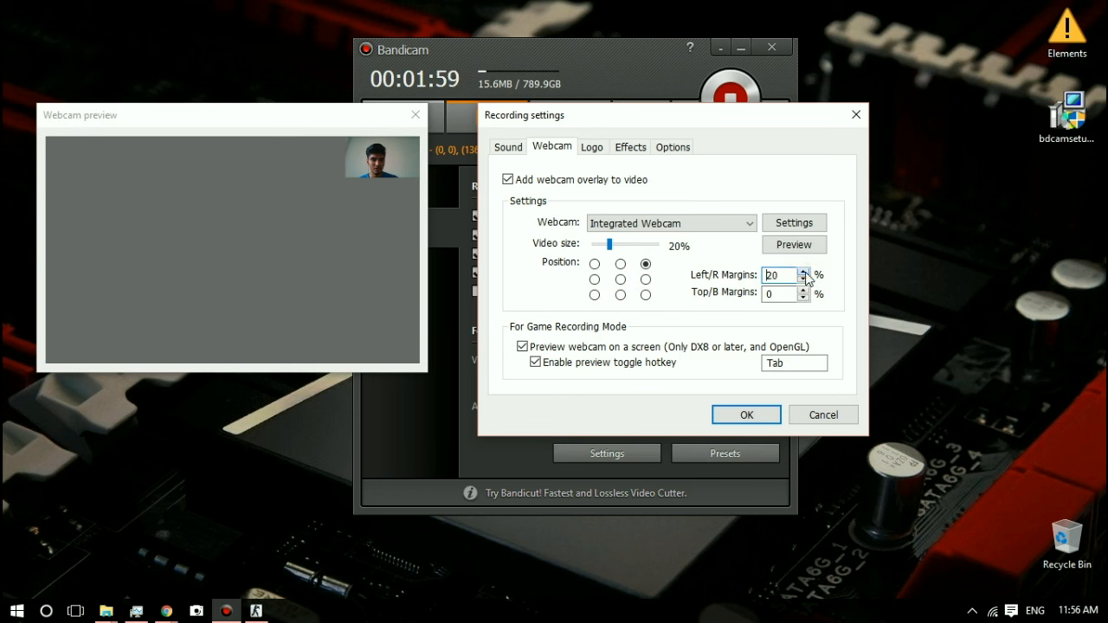
{"action": "left_click", "coordinate": [788, 245]}
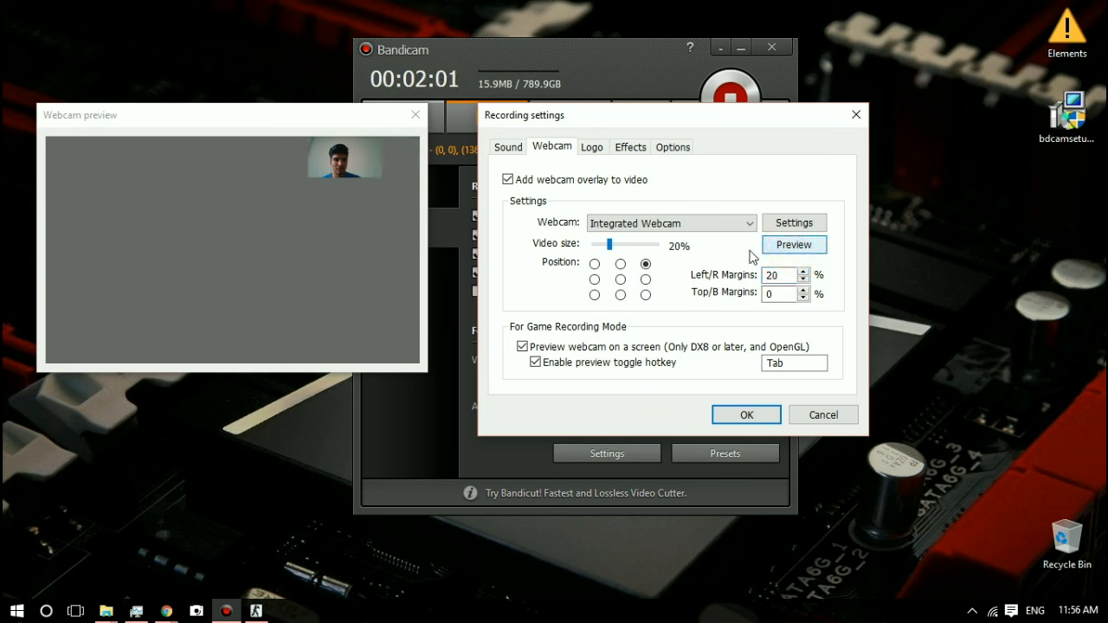
Step: Raise the webcam overlay's Top/B margin to 20% and update the preview
{"action": "left_click", "coordinate": [805, 290]}
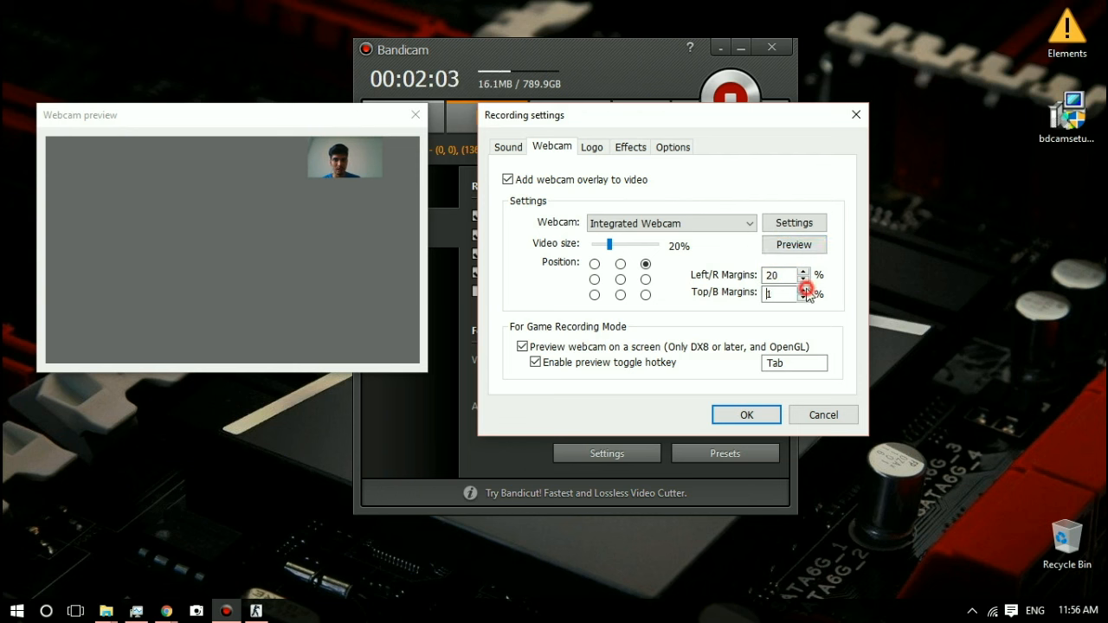
{"action": "left_click", "coordinate": [804, 291]}
{"action": "left_click", "coordinate": [806, 290]}
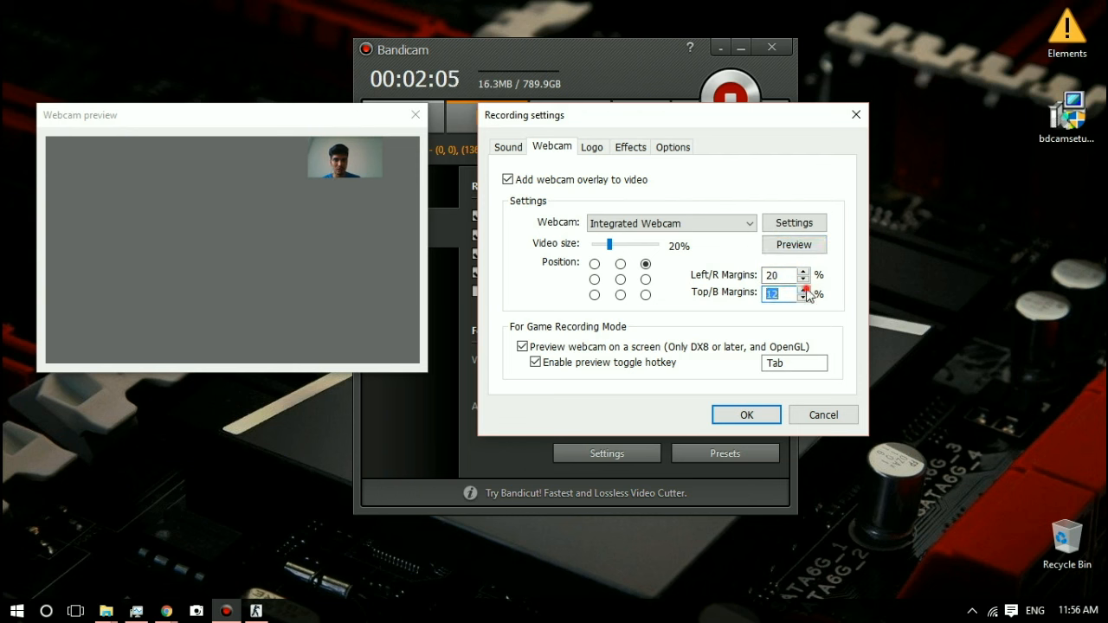
{"action": "left_click", "coordinate": [806, 290]}
{"action": "left_click", "coordinate": [807, 291]}
{"action": "left_click", "coordinate": [806, 290]}
{"action": "left_click", "coordinate": [806, 290]}
{"action": "left_click", "coordinate": [807, 290]}
{"action": "left_click", "coordinate": [806, 290]}
{"action": "left_click", "coordinate": [806, 290]}
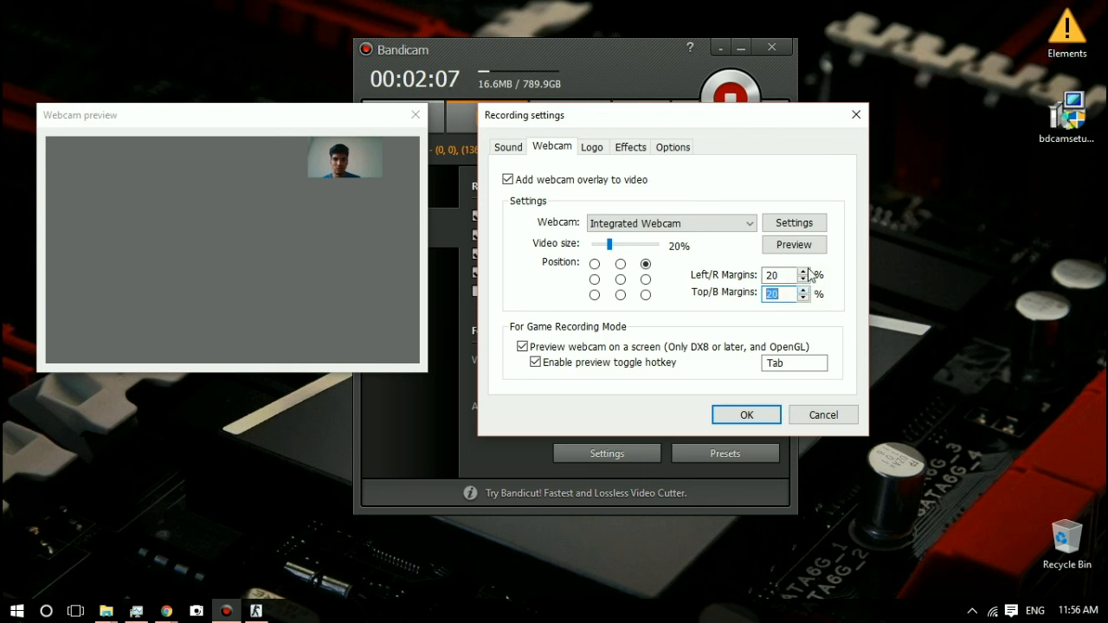
{"action": "left_click", "coordinate": [797, 244]}
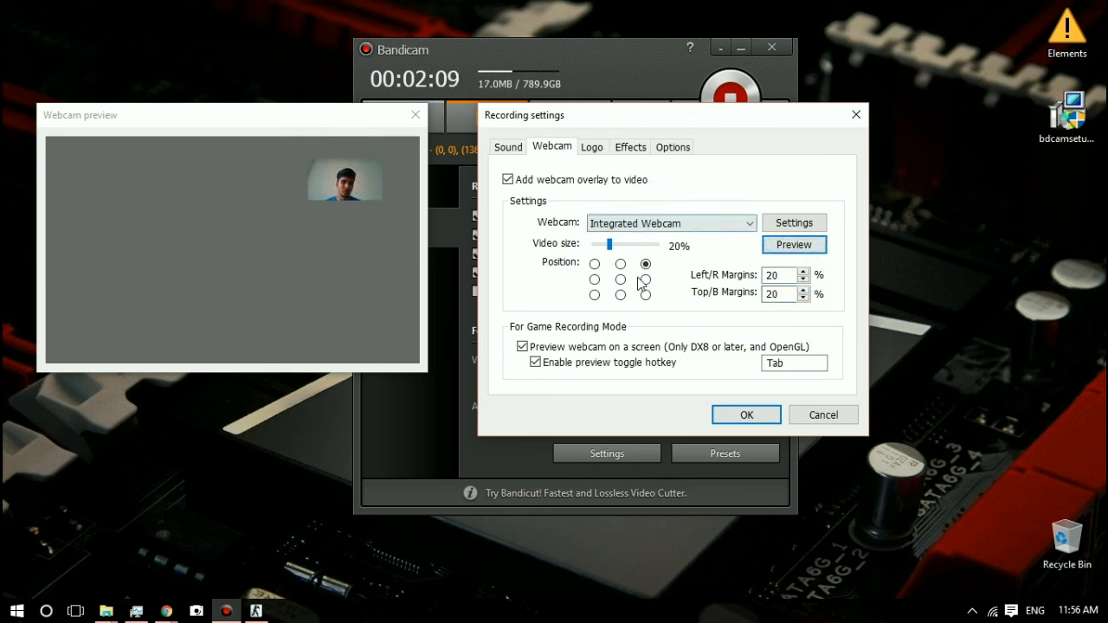
Step: Test the offset webcam overlay at 50% video size and bring it back to 20%
{"action": "left_click_drag", "start_coordinate": [611, 245], "coordinate": [690, 247]}
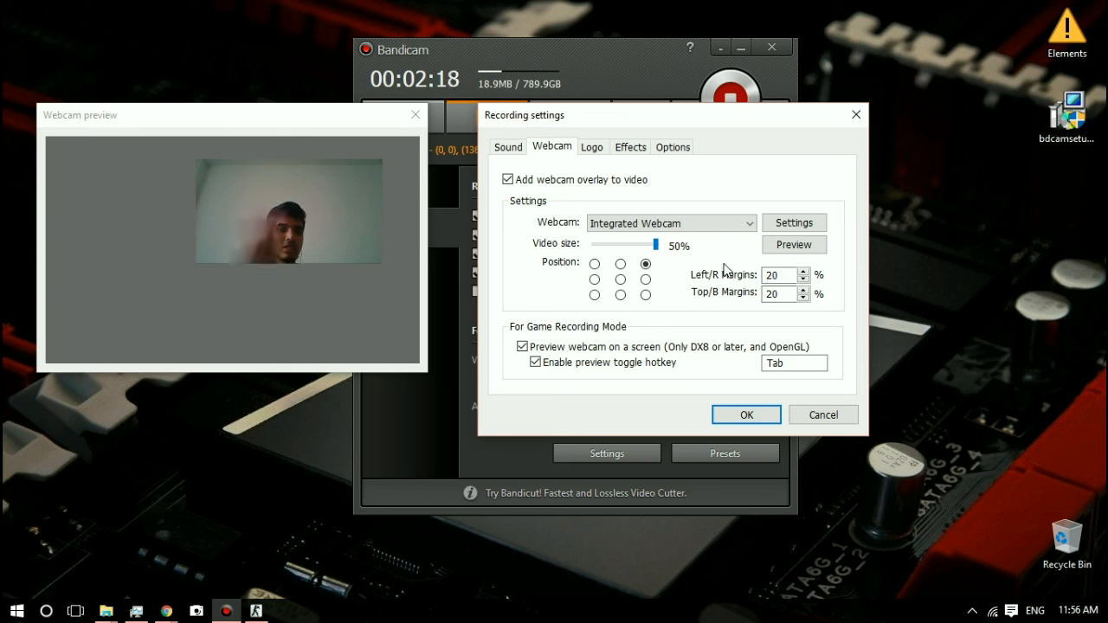
{"action": "left_click", "coordinate": [610, 245]}
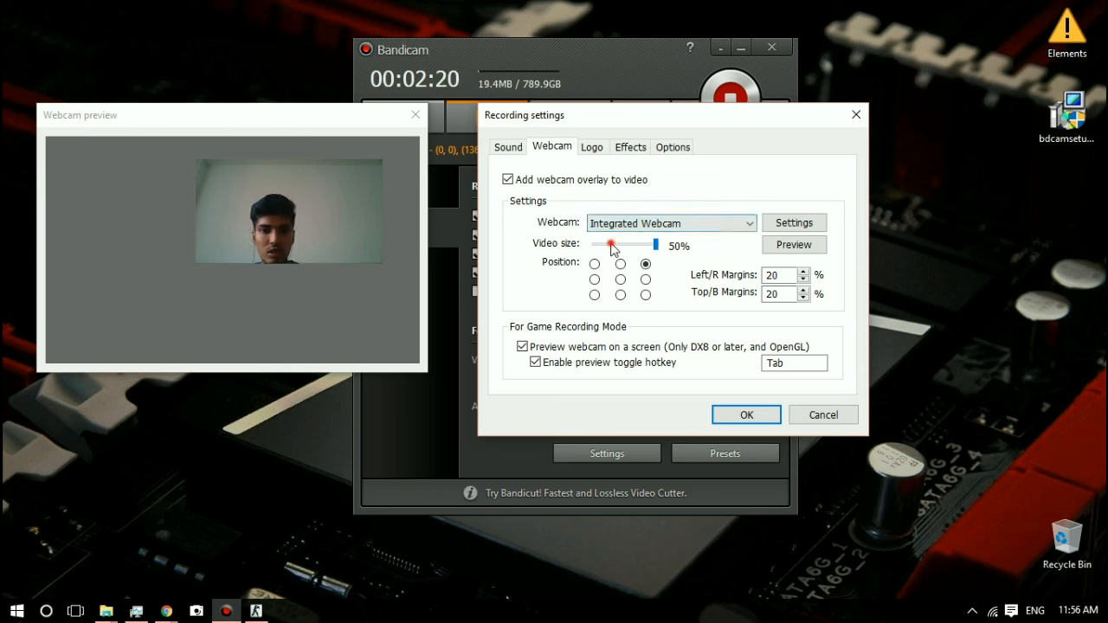
{"action": "left_click_drag", "start_coordinate": [610, 245], "coordinate": [612, 242]}
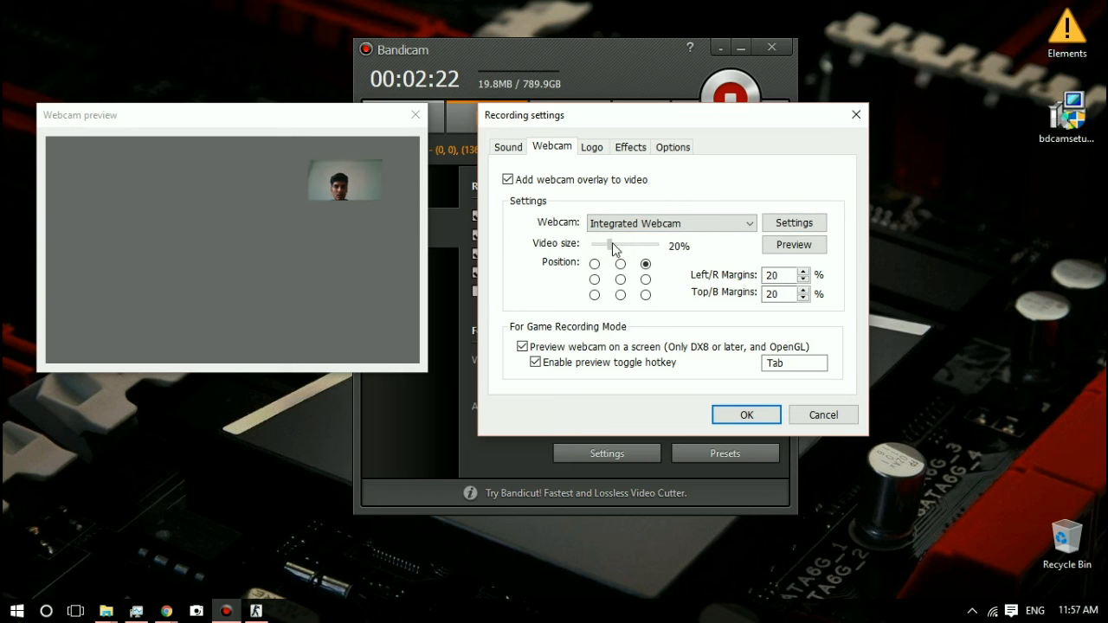
Step: Reset the webcam overlay's Left/R margin to 0% and lower its Top/B margin
{"action": "left_click", "coordinate": [805, 274]}
{"action": "left_click", "coordinate": [803, 280]}
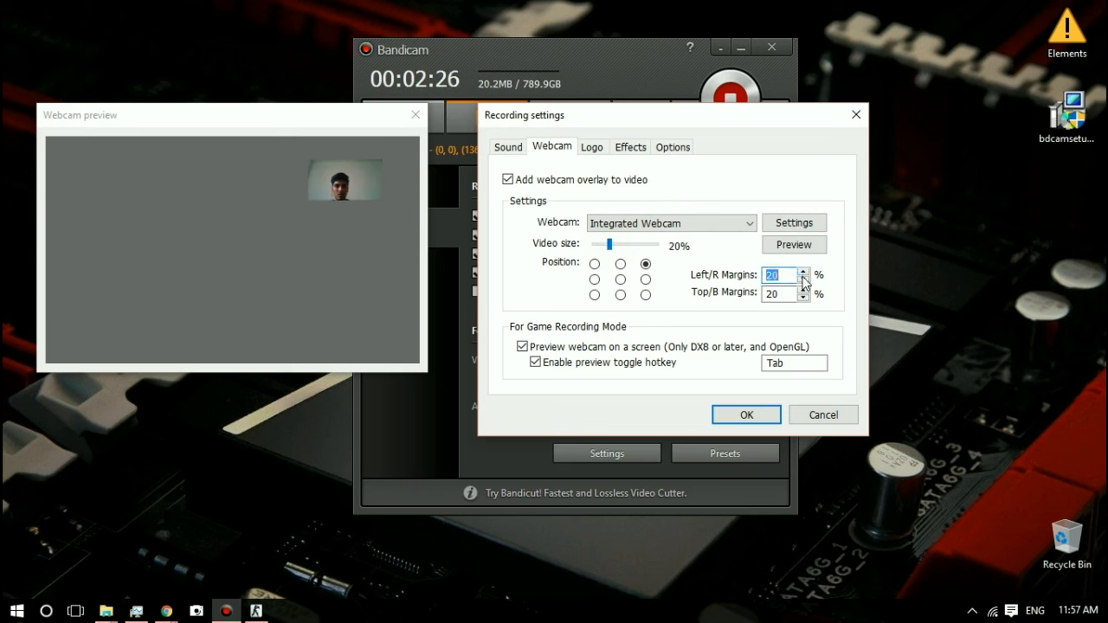
{"action": "left_click", "coordinate": [804, 280]}
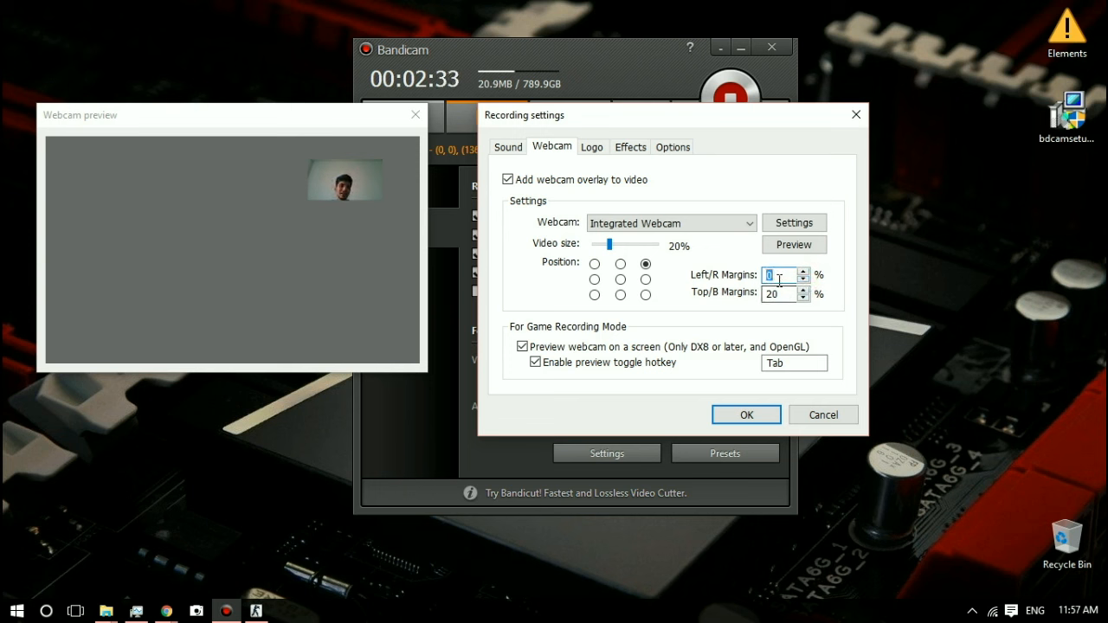
{"action": "left_click", "coordinate": [804, 297]}
{"action": "left_click", "coordinate": [804, 297]}
{"action": "left_click", "coordinate": [805, 297]}
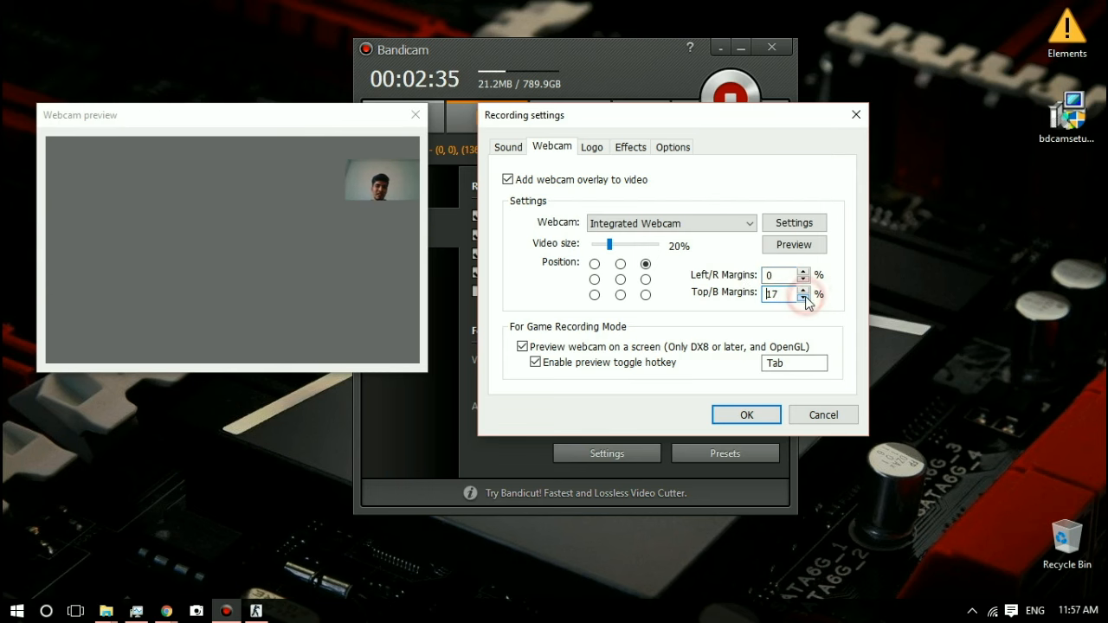
{"action": "left_click", "coordinate": [805, 297]}
{"action": "left_click", "coordinate": [805, 297]}
{"action": "left_click", "coordinate": [804, 297]}
{"action": "left_click", "coordinate": [805, 297]}
{"action": "left_click", "coordinate": [804, 297]}
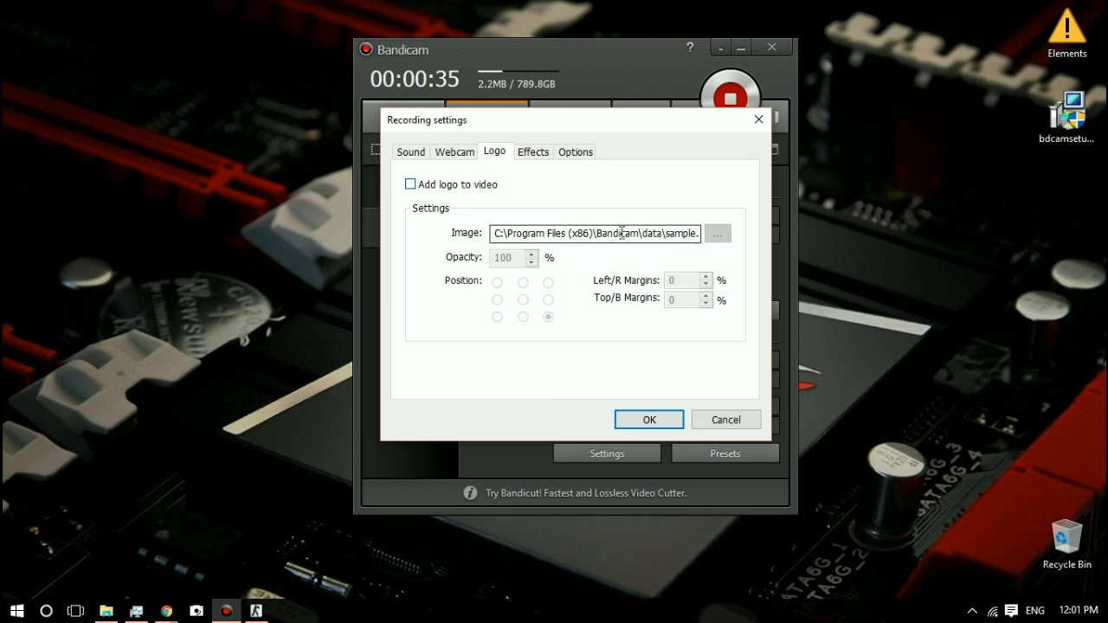
Step: Enable adding a logo to the video in the recording's logo settings
{"action": "left_click", "coordinate": [410, 187]}
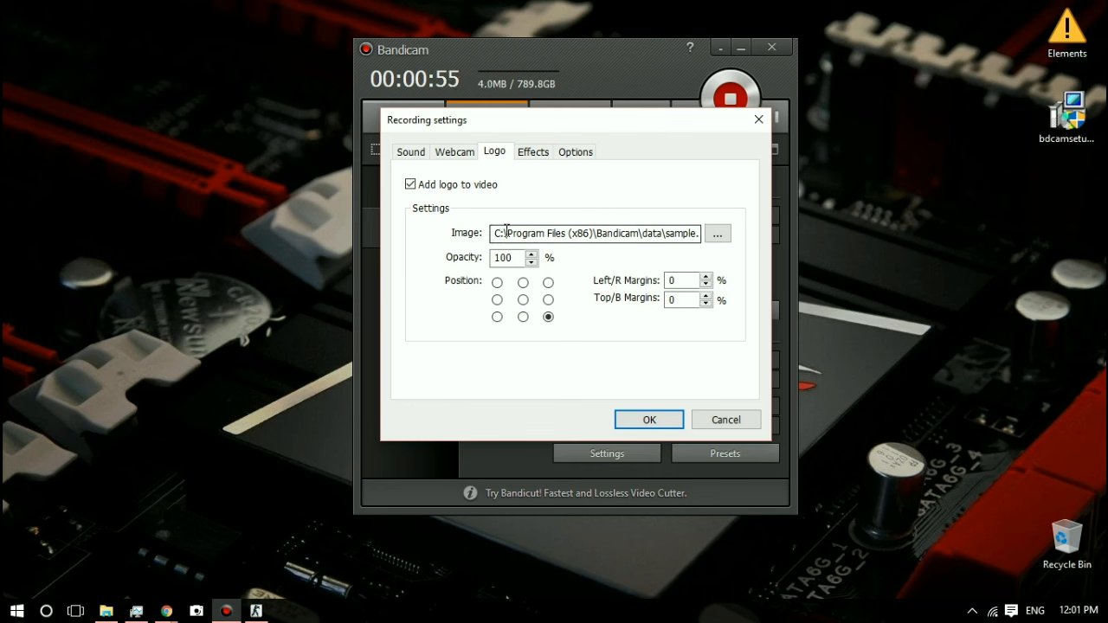
Step: Choose sample.png from the Bandicam data folder as the logo image
{"action": "left_click", "coordinate": [717, 234]}
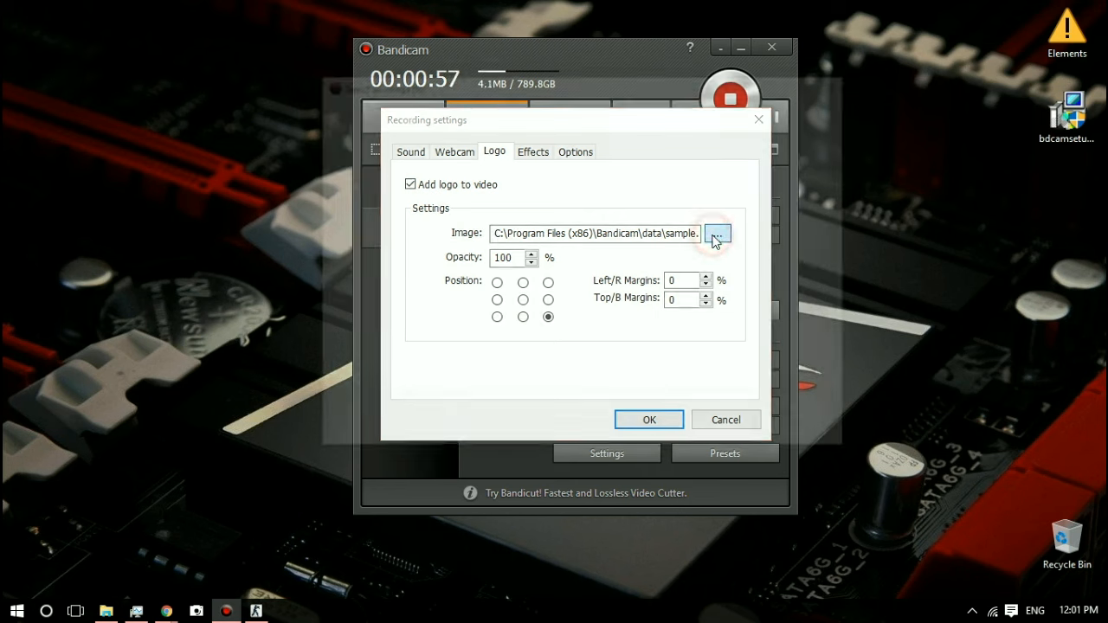
{"action": "left_click", "coordinate": [514, 220]}
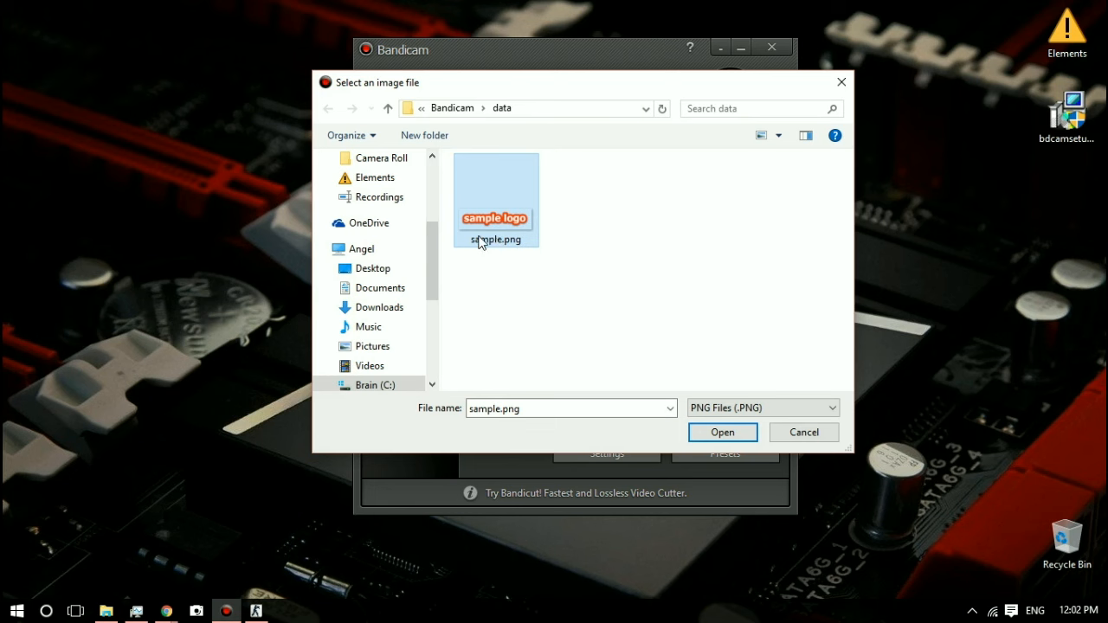
{"action": "double_click", "coordinate": [519, 224]}
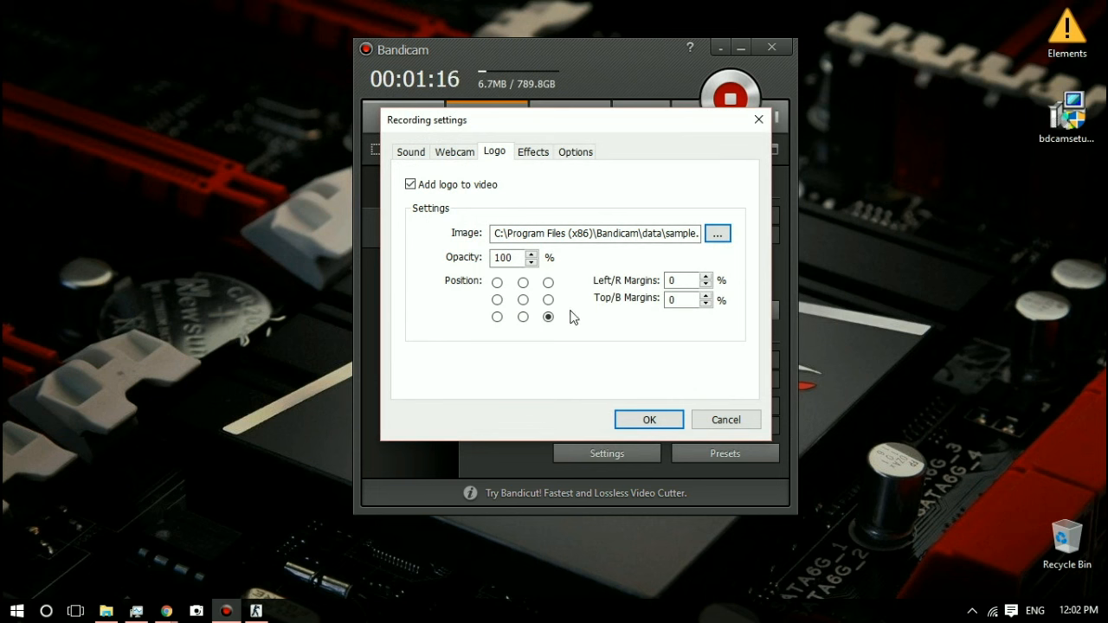
Step: Try several logo positions in the video frame and settle on the middle-right one
{"action": "left_click", "coordinate": [497, 283]}
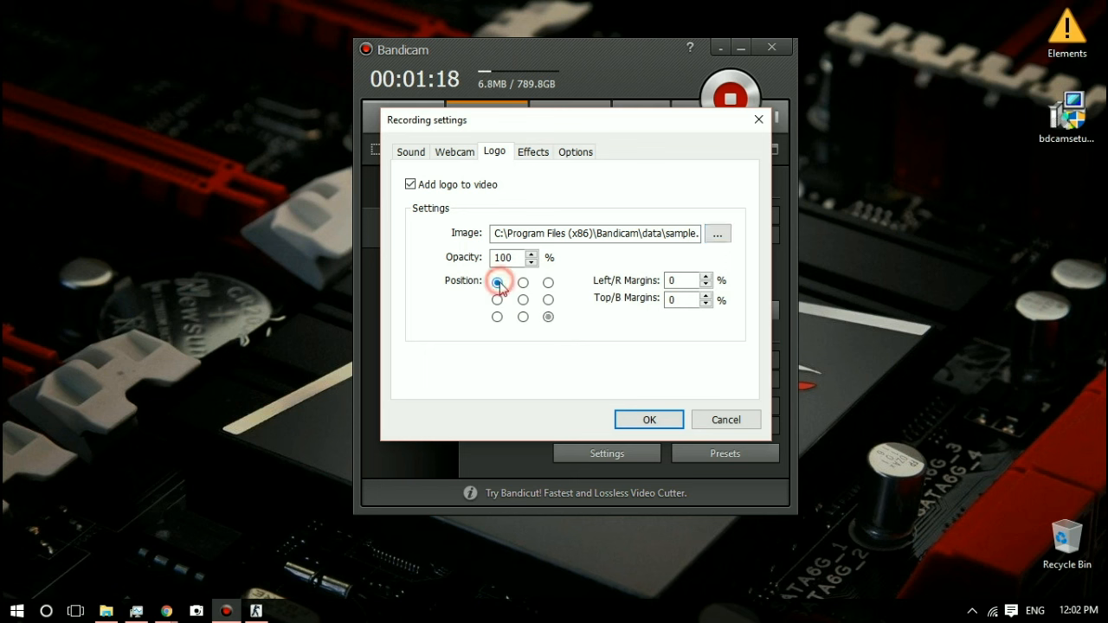
{"action": "left_click", "coordinate": [523, 283]}
{"action": "left_click", "coordinate": [547, 282]}
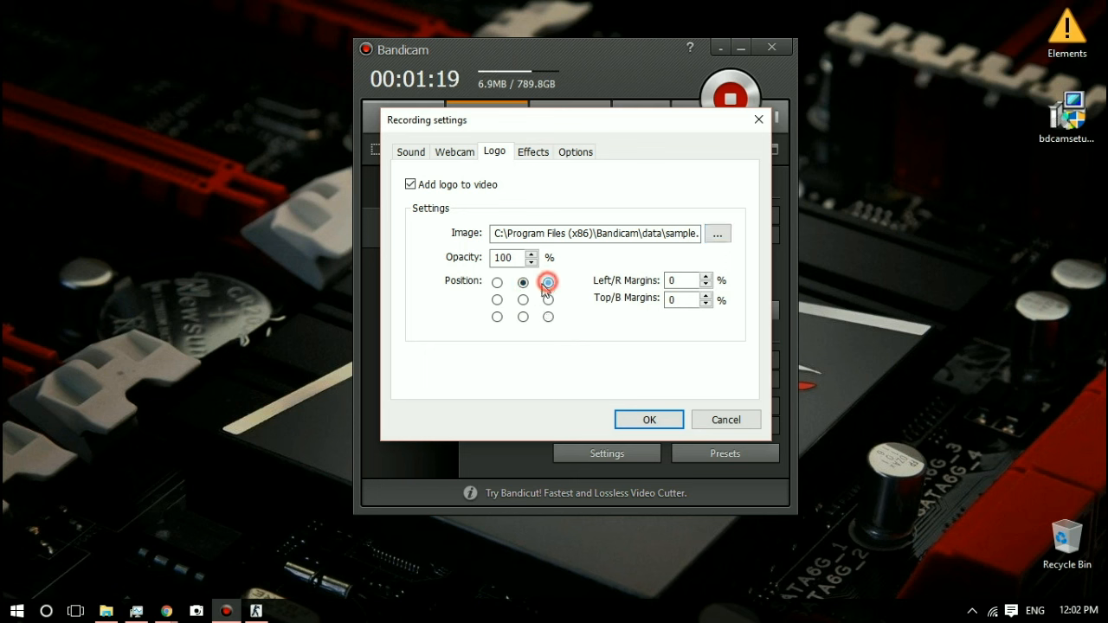
{"action": "left_click", "coordinate": [497, 282]}
{"action": "left_click", "coordinate": [497, 299]}
{"action": "left_click", "coordinate": [497, 317]}
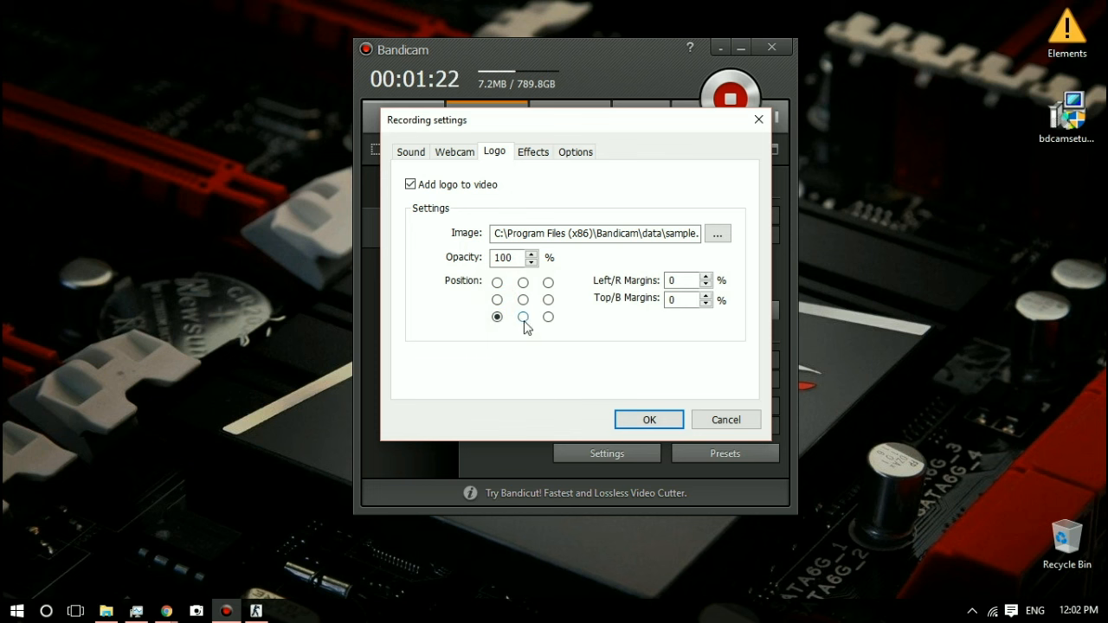
{"action": "left_click", "coordinate": [523, 300]}
{"action": "left_click", "coordinate": [523, 283]}
{"action": "left_click", "coordinate": [548, 282]}
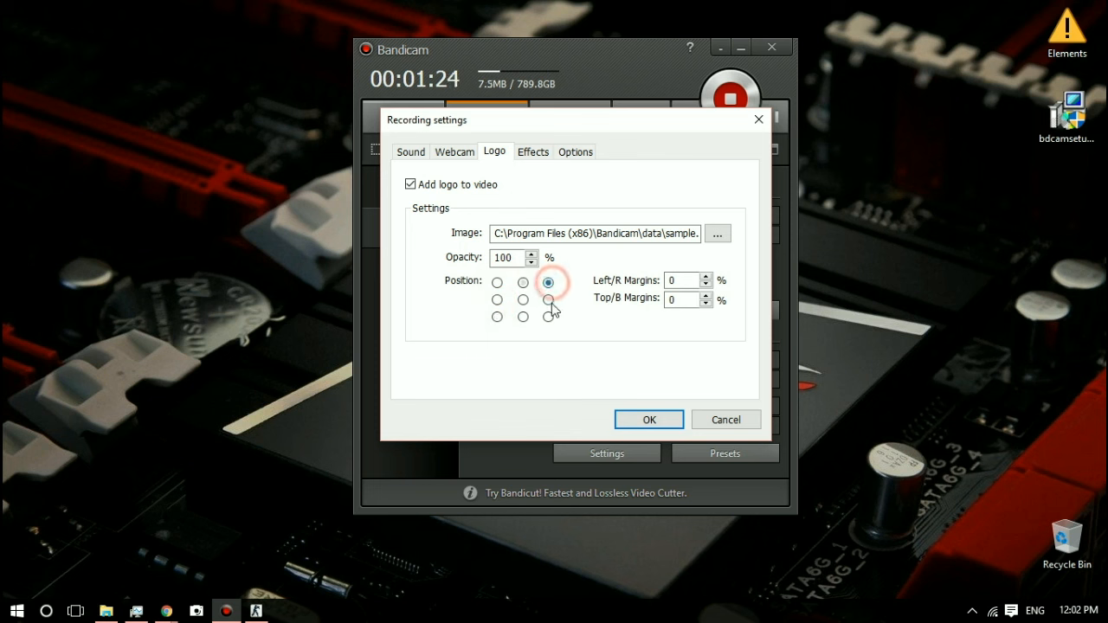
{"action": "left_click", "coordinate": [548, 299]}
{"action": "left_click", "coordinate": [507, 316]}
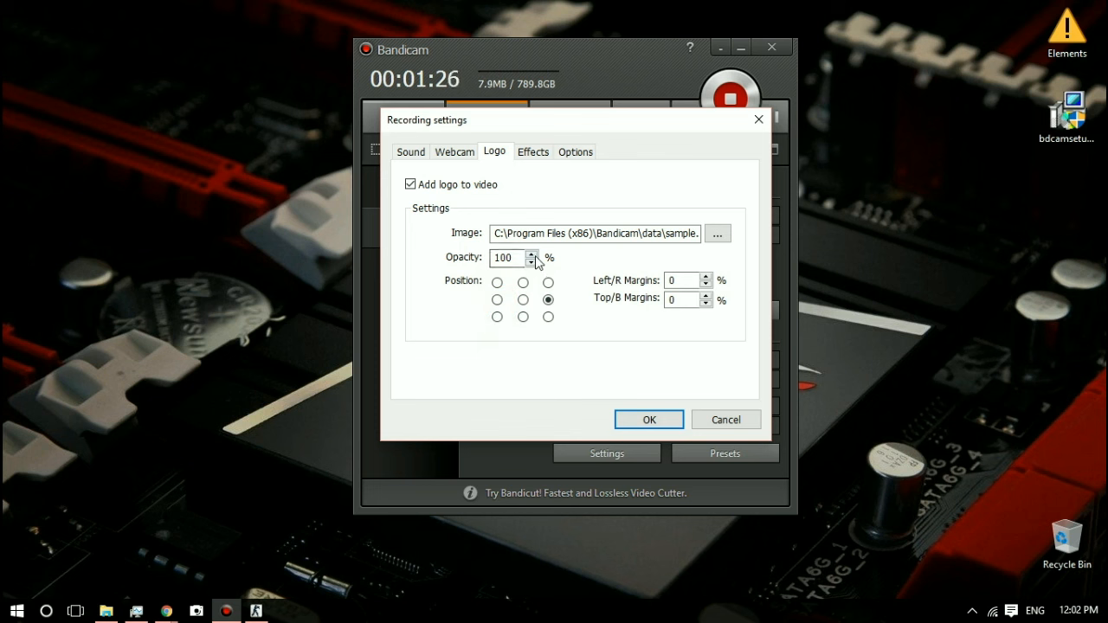
Step: Lower the logo's opacity to 80% and turn off adding the logo to the video
{"action": "left_click", "coordinate": [530, 263]}
{"action": "left_click", "coordinate": [531, 261]}
{"action": "left_click", "coordinate": [531, 262]}
{"action": "left_click", "coordinate": [531, 261]}
{"action": "left_click", "coordinate": [530, 262]}
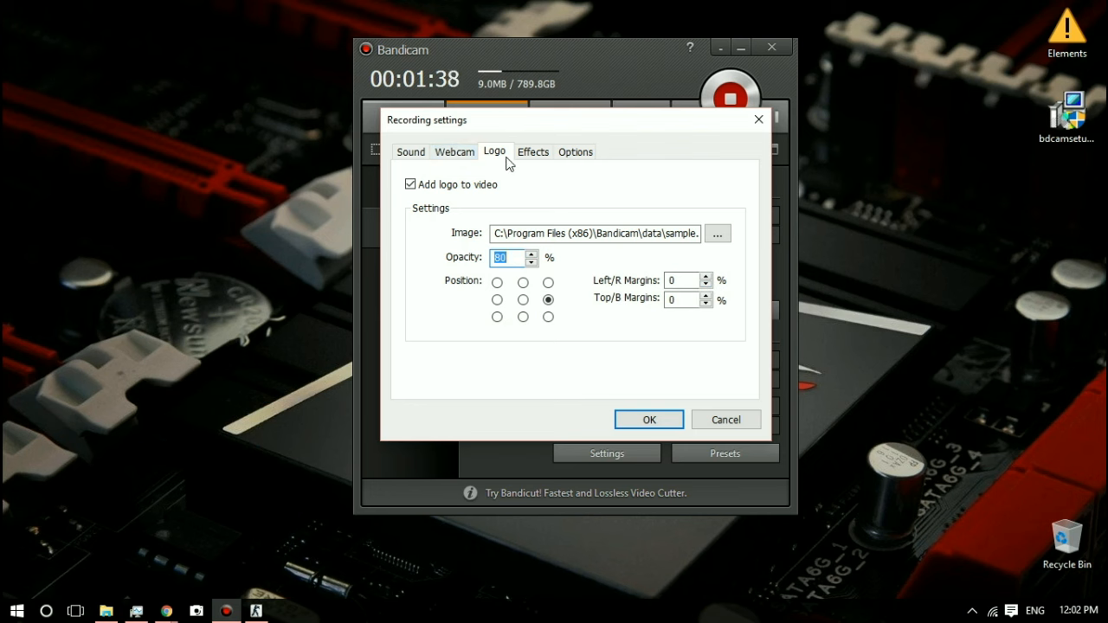
{"action": "left_click", "coordinate": [429, 184]}
Step: Open the recording's mouse effects settings and demonstrate the left and right click effects
{"action": "left_click", "coordinate": [524, 153]}
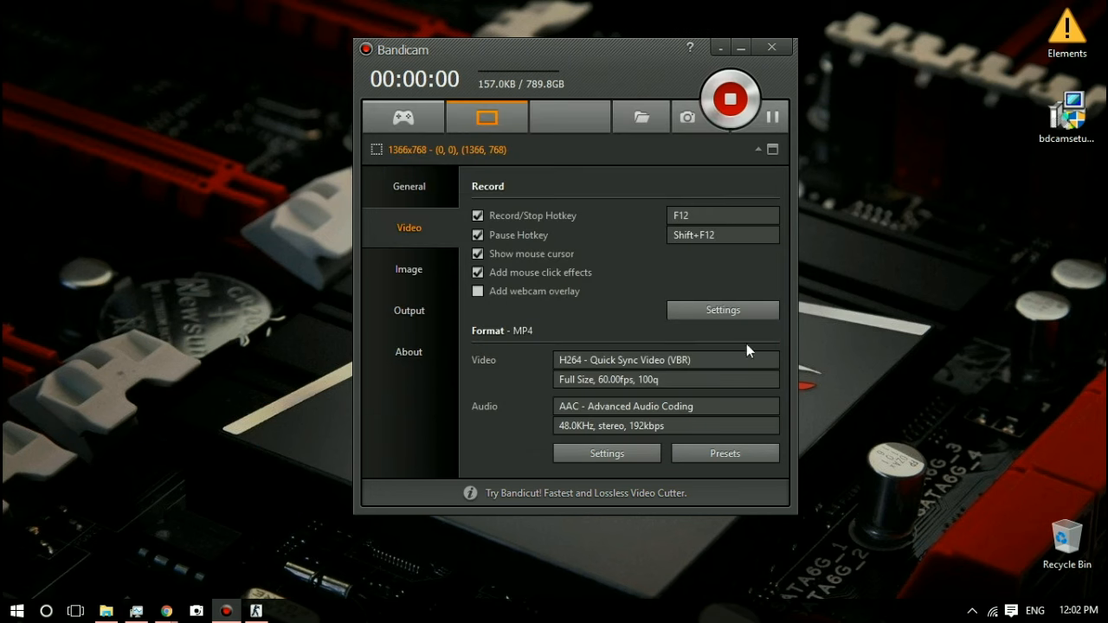
{"action": "left_click", "coordinate": [742, 310]}
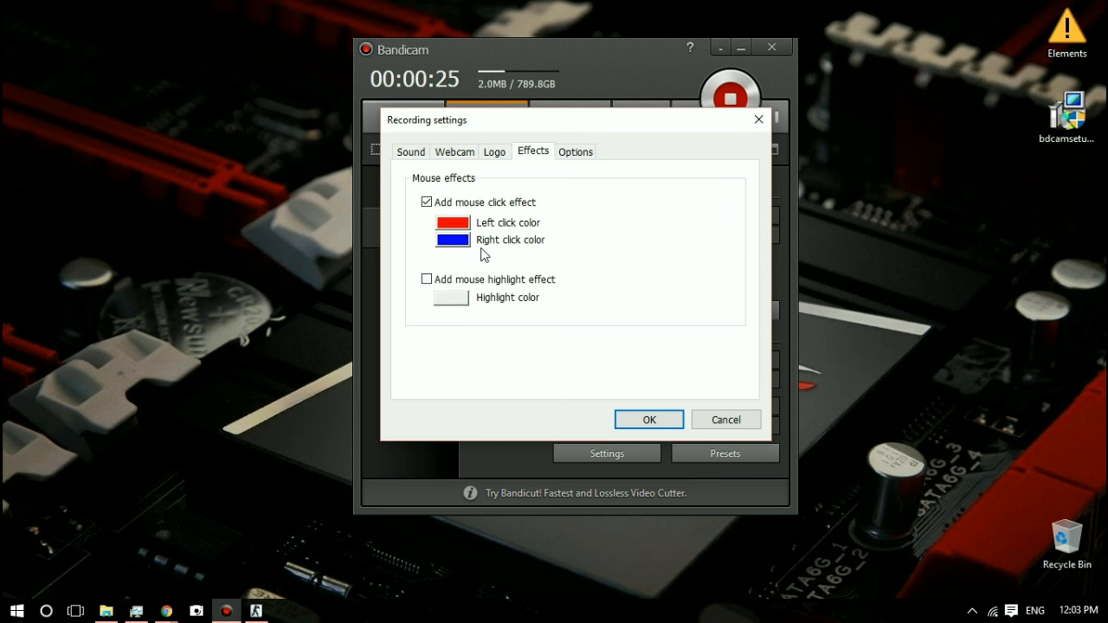
{"action": "left_click", "coordinate": [652, 232]}
{"action": "right_click", "coordinate": [618, 227]}
Step: Try the mouse highlight effect with several highlight colors, choose yellow, and turn the effect off again
{"action": "left_click", "coordinate": [428, 277]}
{"action": "left_click", "coordinate": [454, 298]}
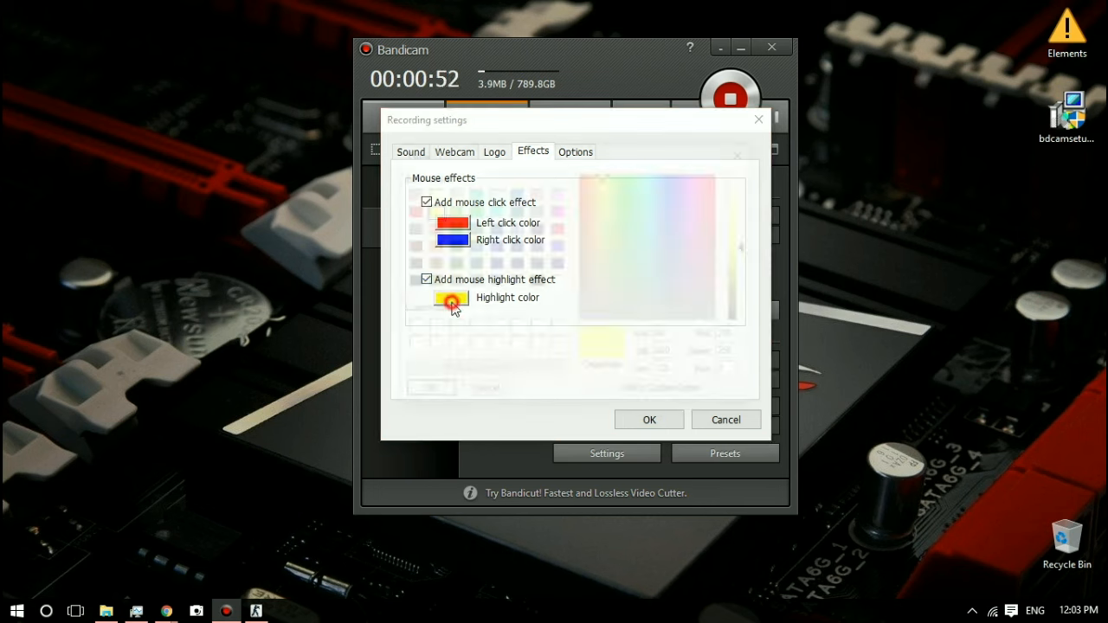
{"action": "left_click", "coordinate": [452, 210]}
{"action": "left_click", "coordinate": [452, 227]}
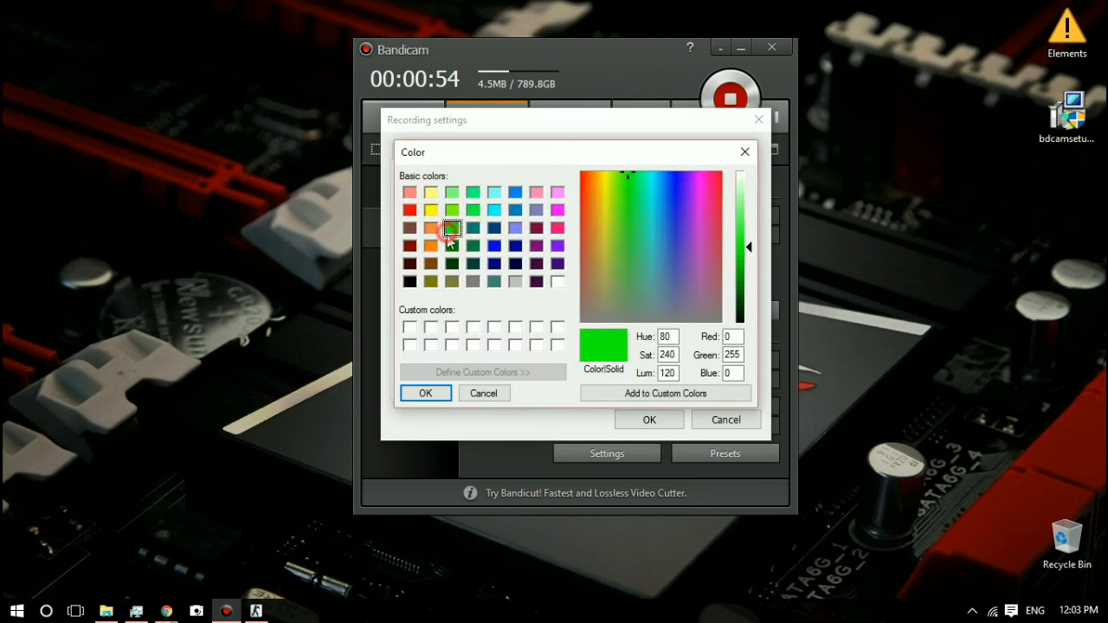
{"action": "left_click", "coordinate": [430, 245]}
{"action": "left_click", "coordinate": [537, 281]}
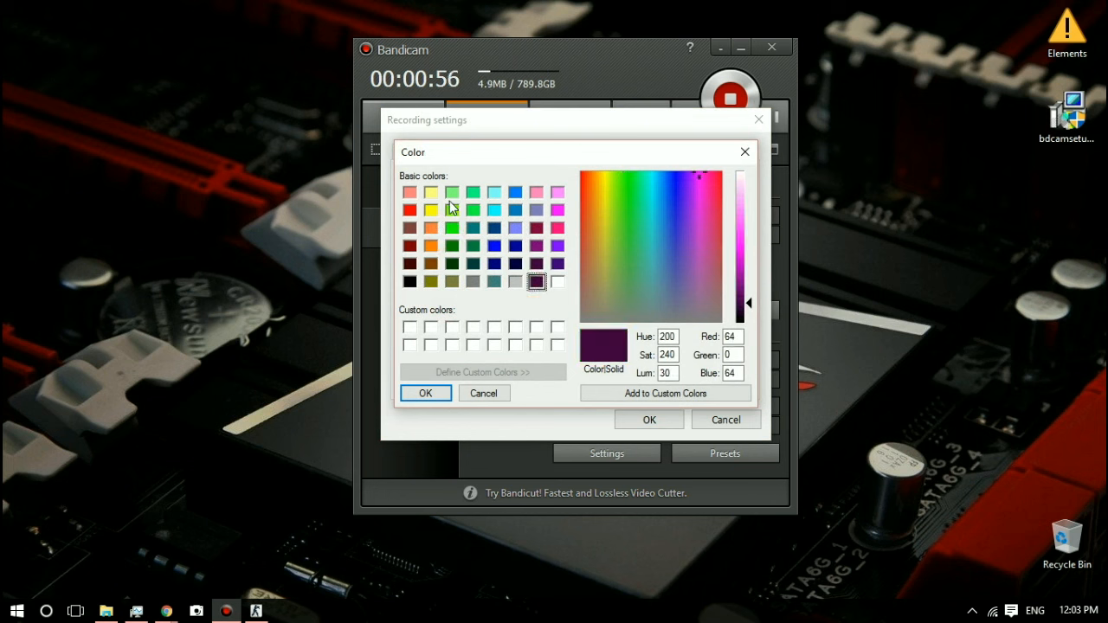
{"action": "left_click", "coordinate": [452, 209]}
{"action": "left_click", "coordinate": [431, 210]}
{"action": "left_click", "coordinate": [650, 420]}
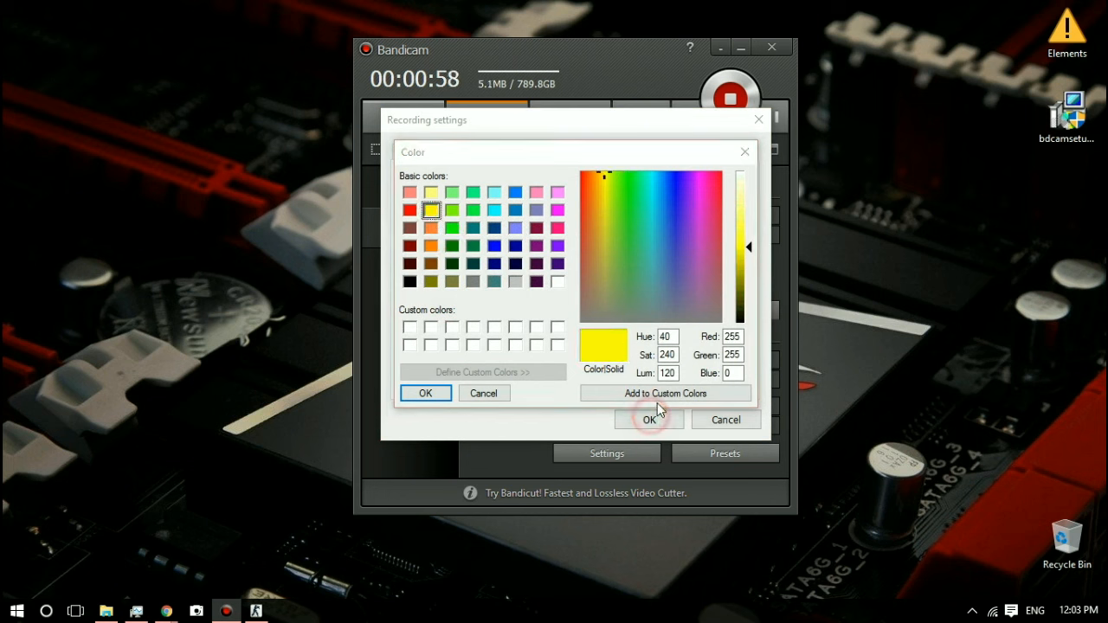
{"action": "left_click", "coordinate": [428, 393]}
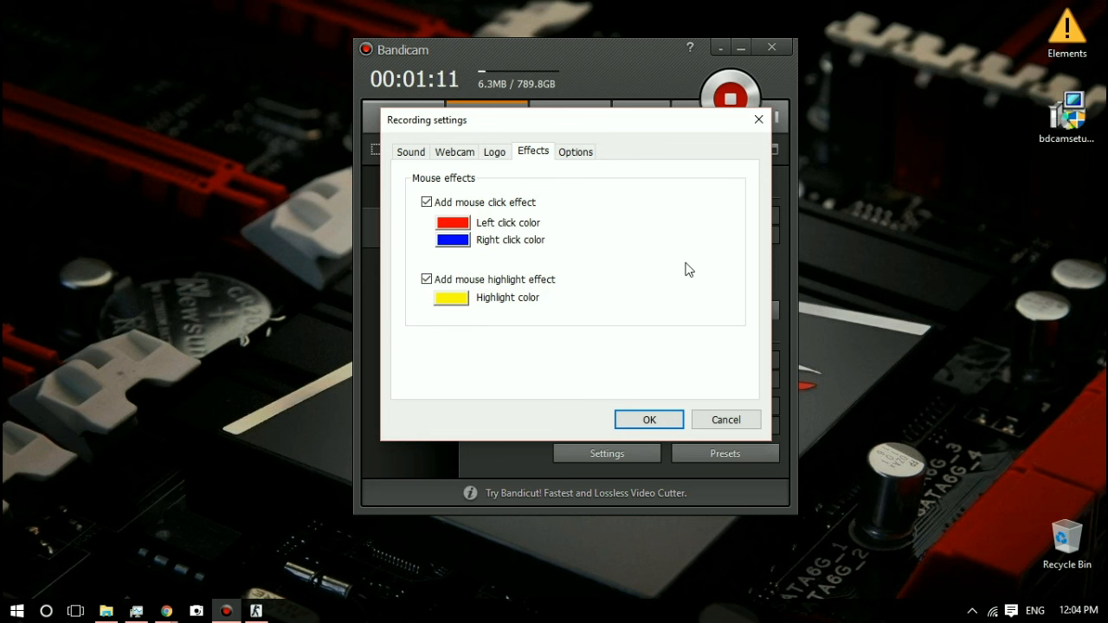
{"action": "left_click", "coordinate": [426, 279]}
Step: Review the recording priority choices in the recording options and select [High] Higher than normal priority
{"action": "left_click", "coordinate": [560, 152]}
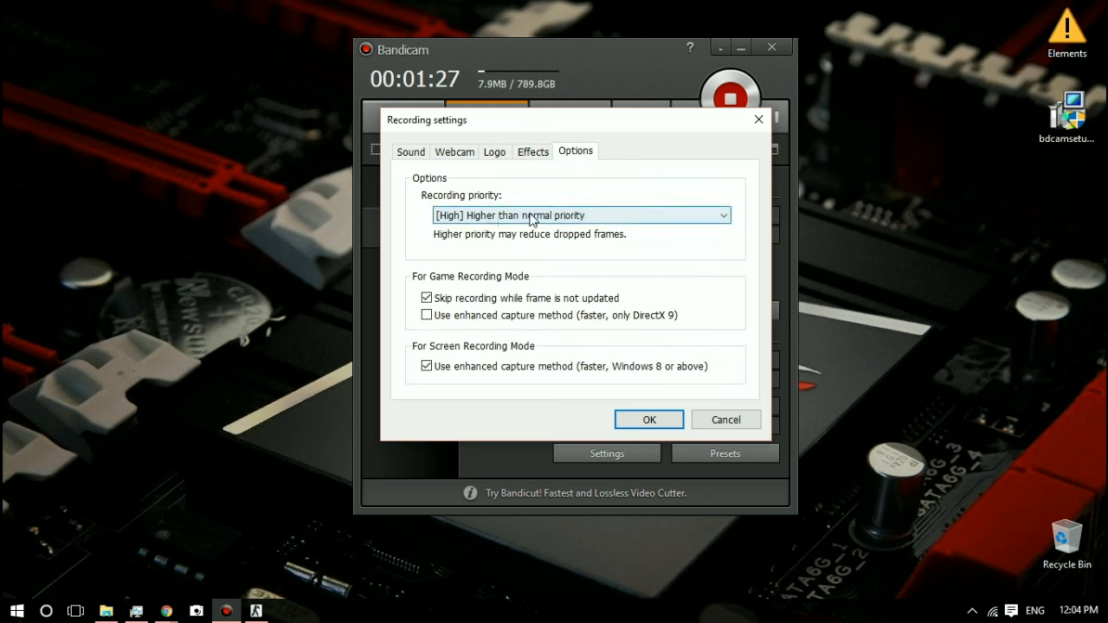
{"action": "left_click", "coordinate": [569, 219]}
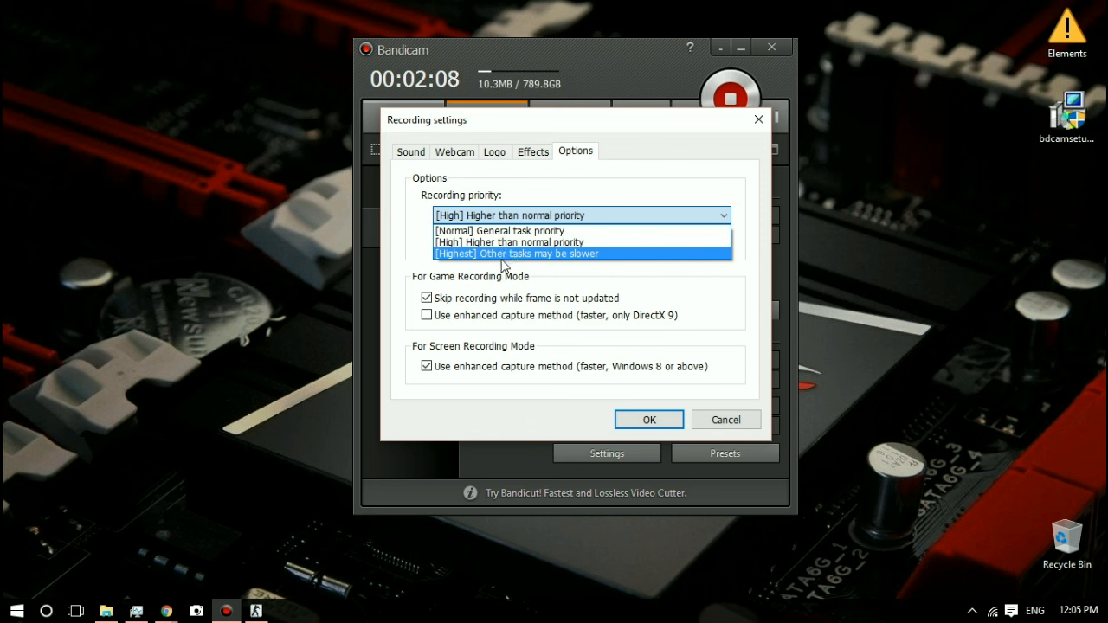
{"action": "left_click", "coordinate": [506, 243]}
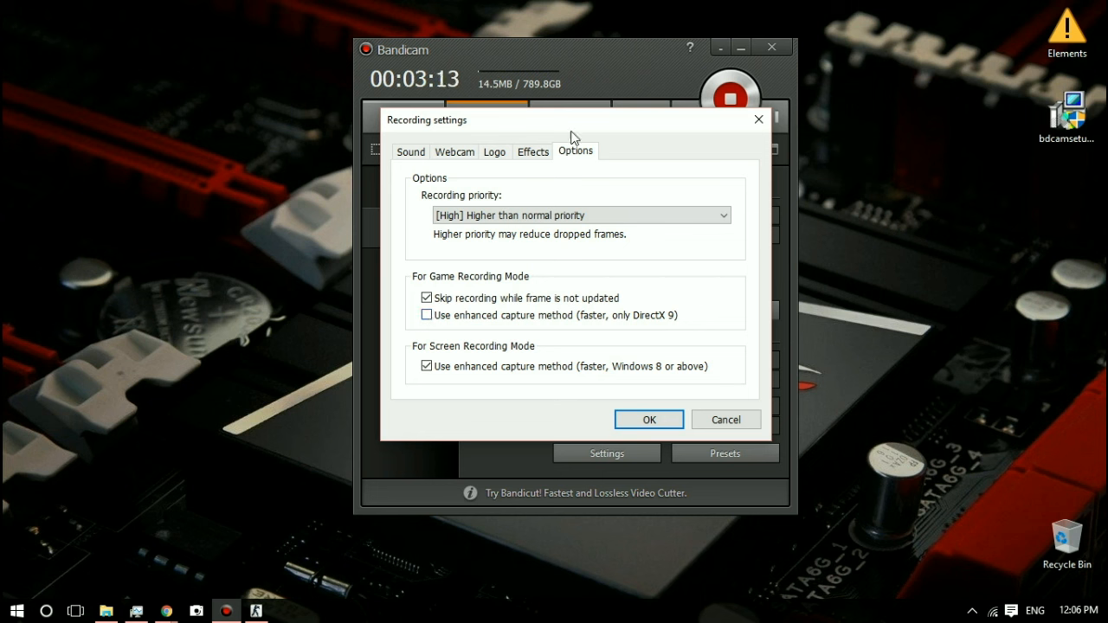
{"action": "mouse_move", "coordinate": [574, 121]}
{"action": "left_mouse_down"}
{"action": "mouse_move", "coordinate": [579, 108]}
{"action": "mouse_move", "coordinate": [567, 112]}
{"action": "mouse_move", "coordinate": [578, 119]}
{"action": "left_mouse_up"}
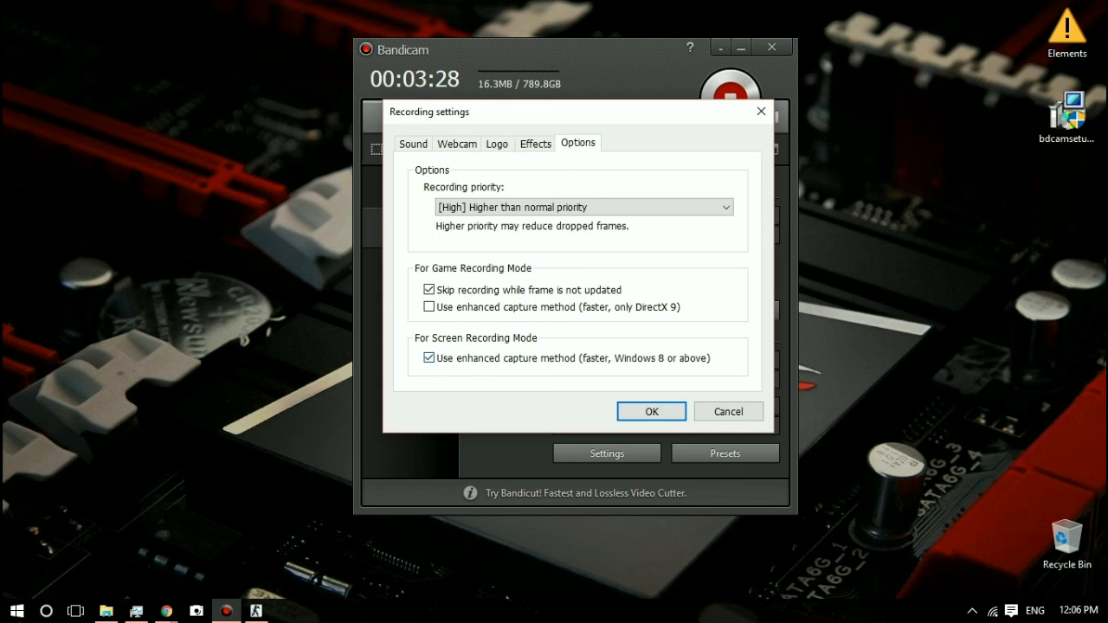
Step: Check the CPU and memory performance in Task Manager, and return to Bandicam to save the recording settings
{"action": "left_click", "coordinate": [105, 612]}
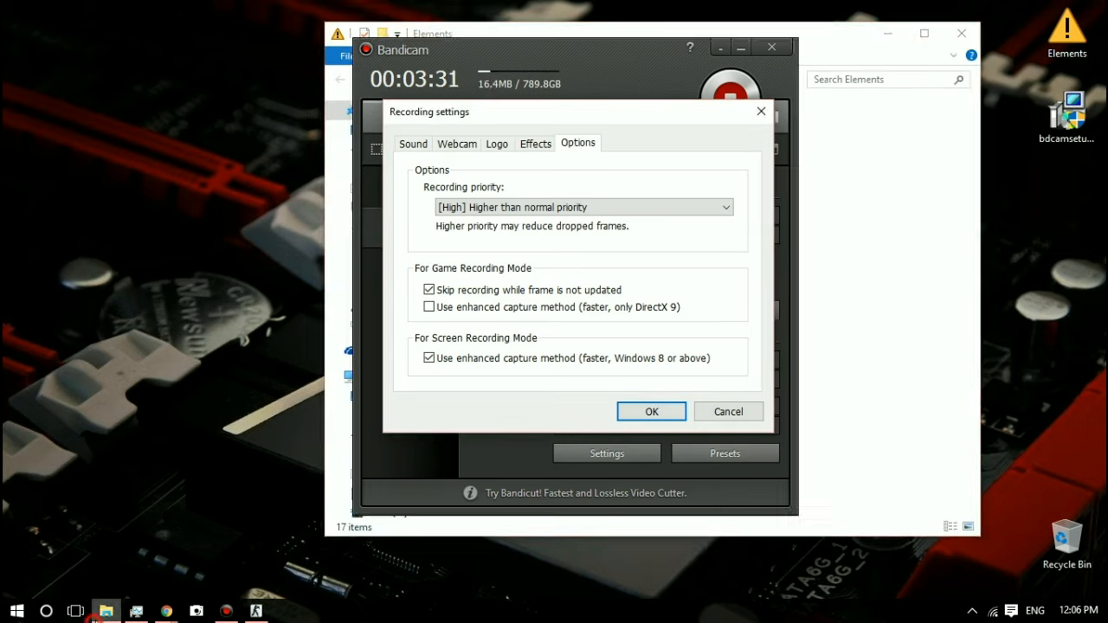
{"action": "left_click", "coordinate": [106, 611]}
{"action": "left_click", "coordinate": [136, 612]}
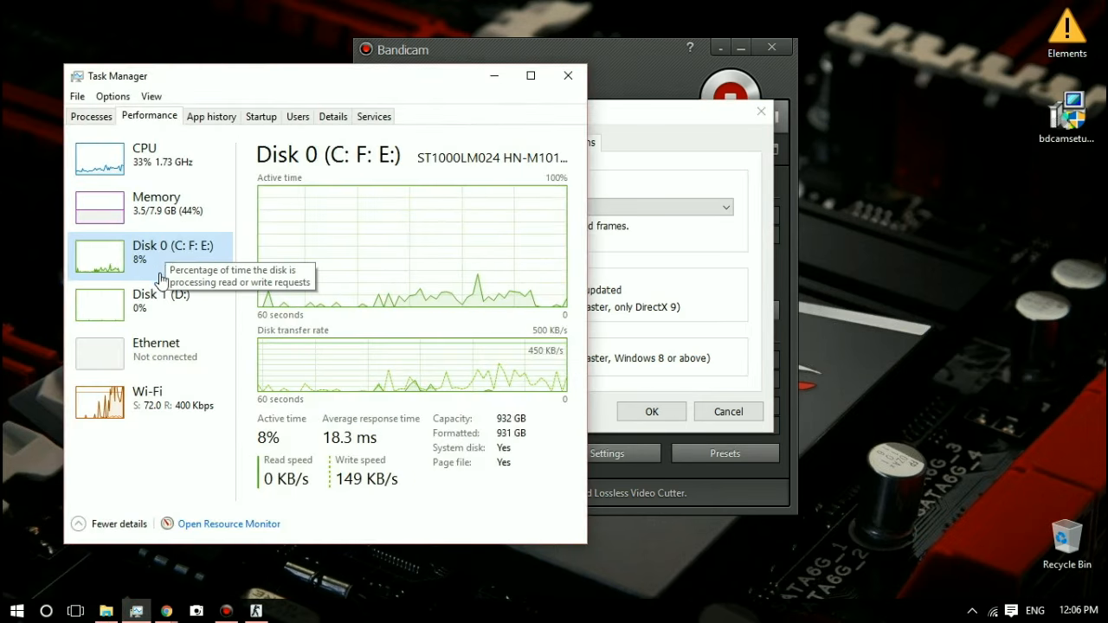
{"action": "left_click", "coordinate": [160, 165]}
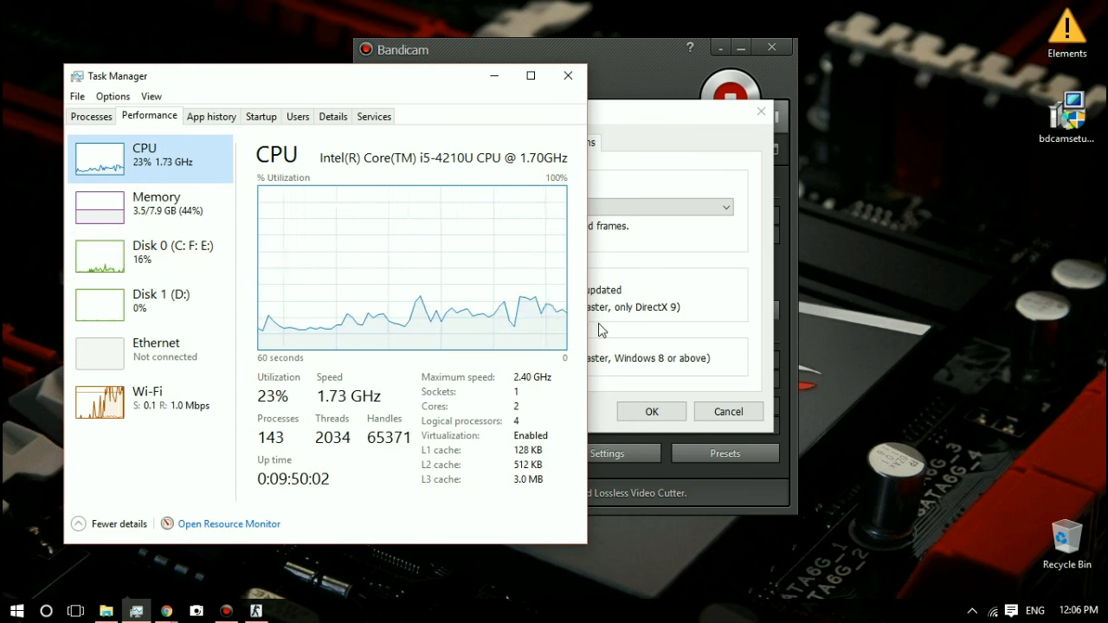
{"action": "left_click", "coordinate": [156, 208]}
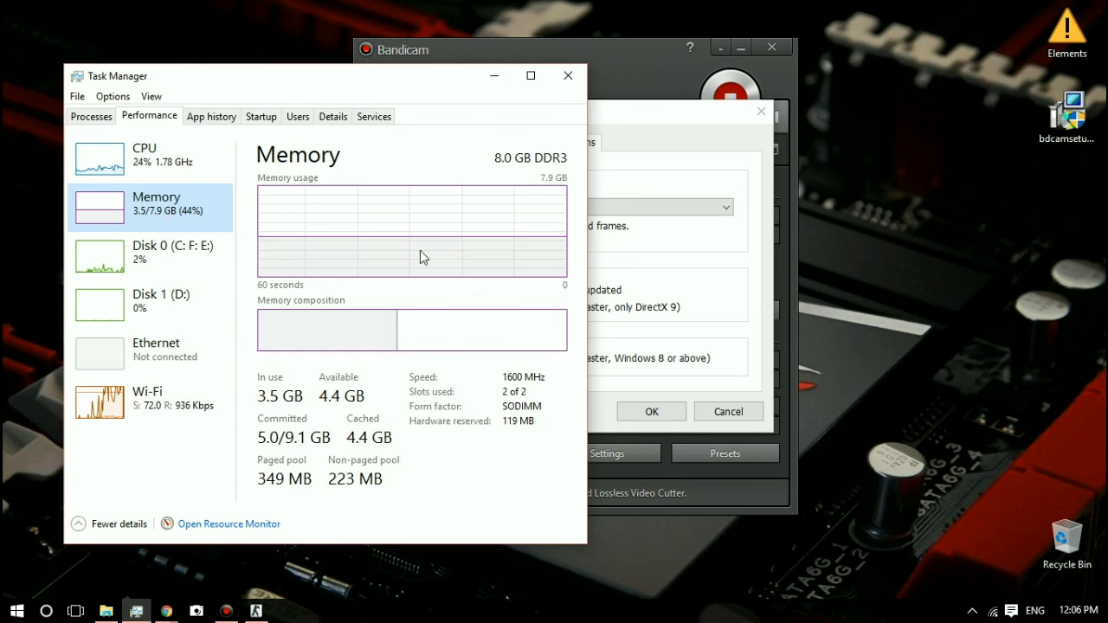
{"action": "left_click", "coordinate": [703, 122]}
{"action": "left_click", "coordinate": [318, 77]}
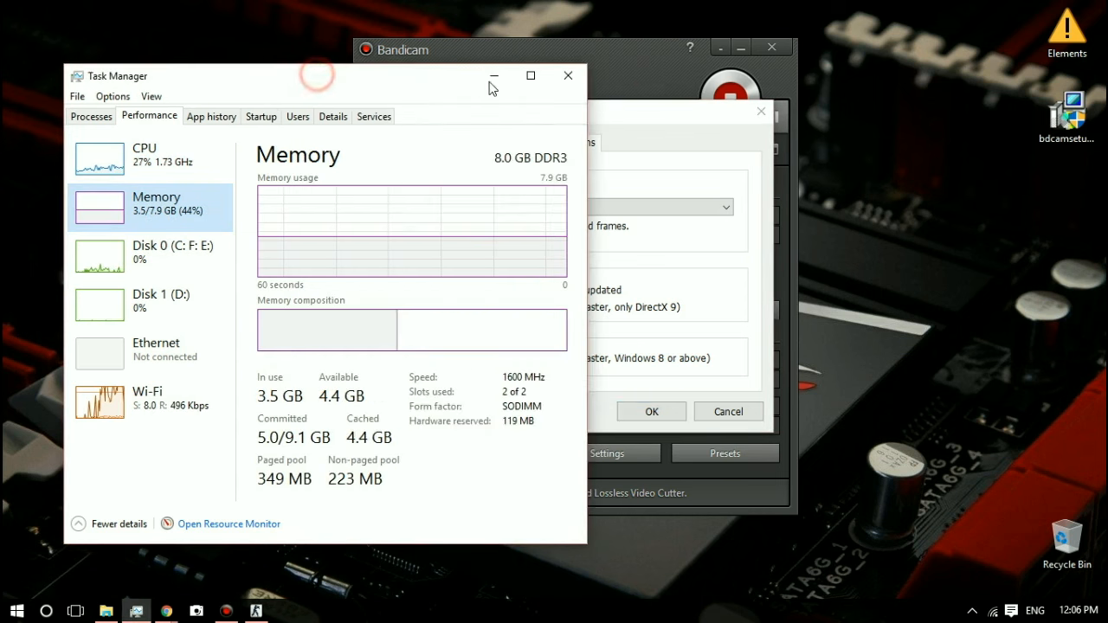
{"action": "left_click", "coordinate": [493, 78]}
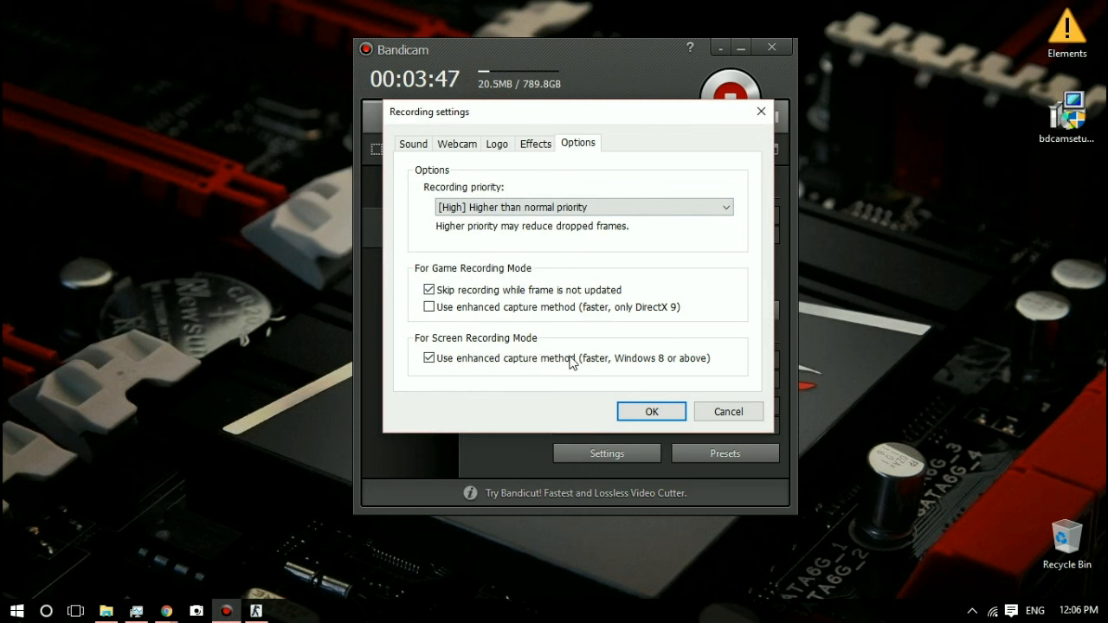
{"action": "left_click", "coordinate": [656, 412]}
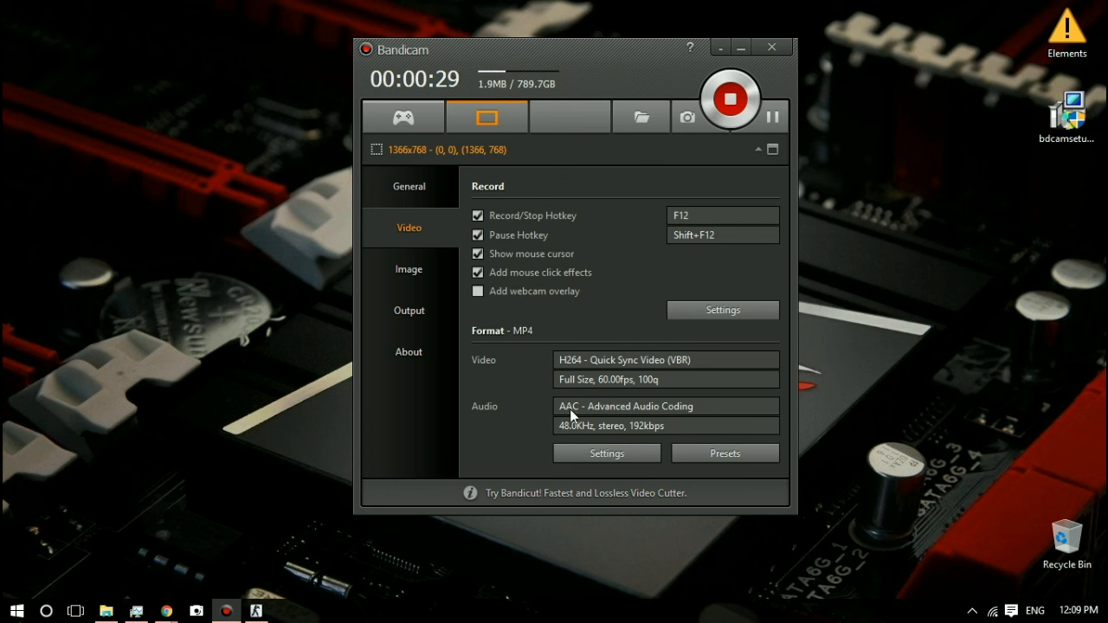
Step: Look through the video format presets, including the user preset options, without applying any
{"action": "left_click", "coordinate": [707, 451]}
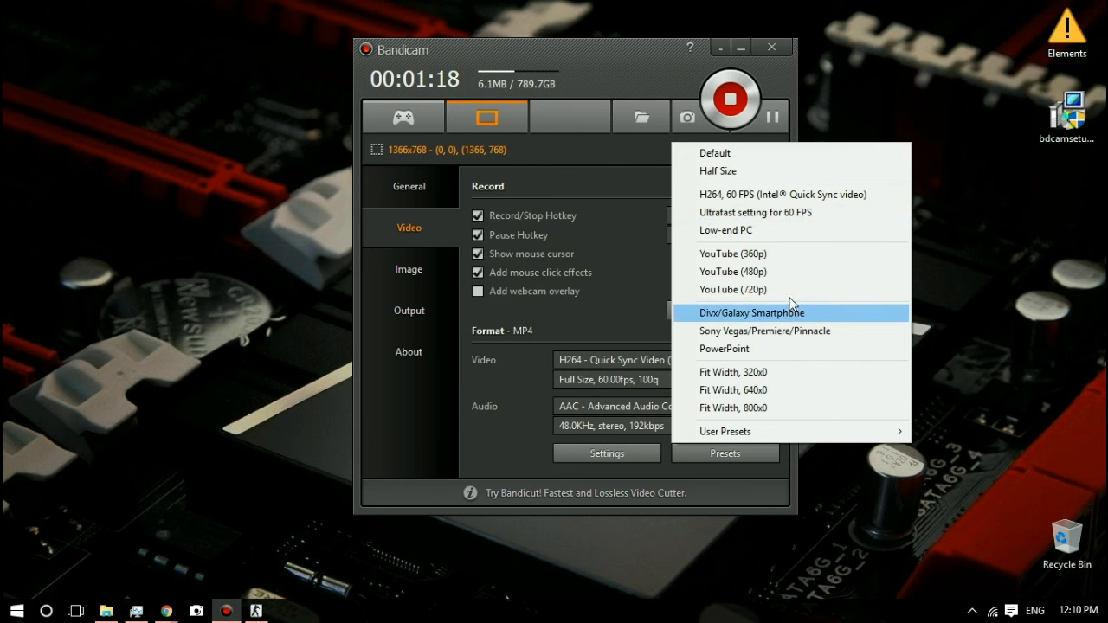
{"action": "left_click", "coordinate": [806, 431]}
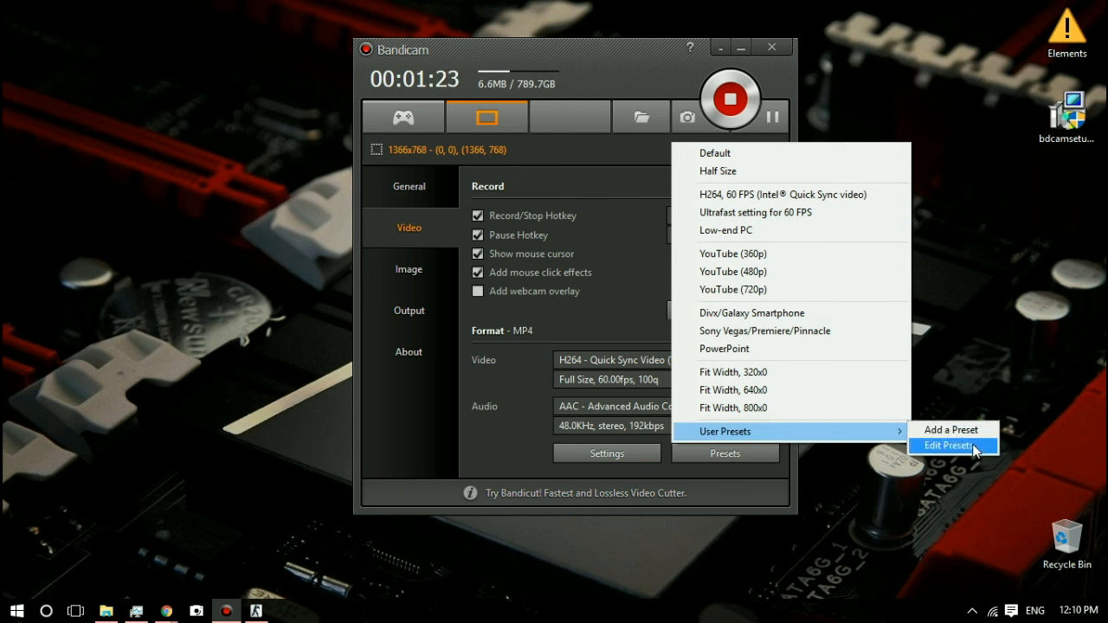
{"action": "left_click", "coordinate": [512, 435]}
Step: Open the format settings, compare the AVI and MP4 file types, and choose MP4 with Full Size video
{"action": "left_click", "coordinate": [607, 457]}
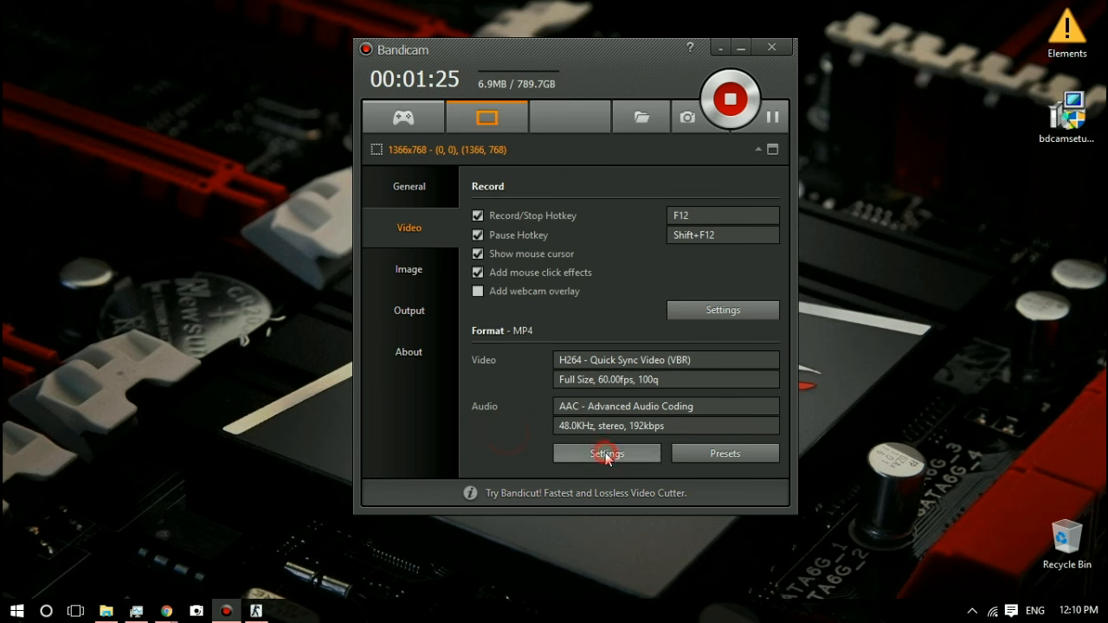
{"action": "left_click_drag", "start_coordinate": [621, 104], "coordinate": [982, 134]}
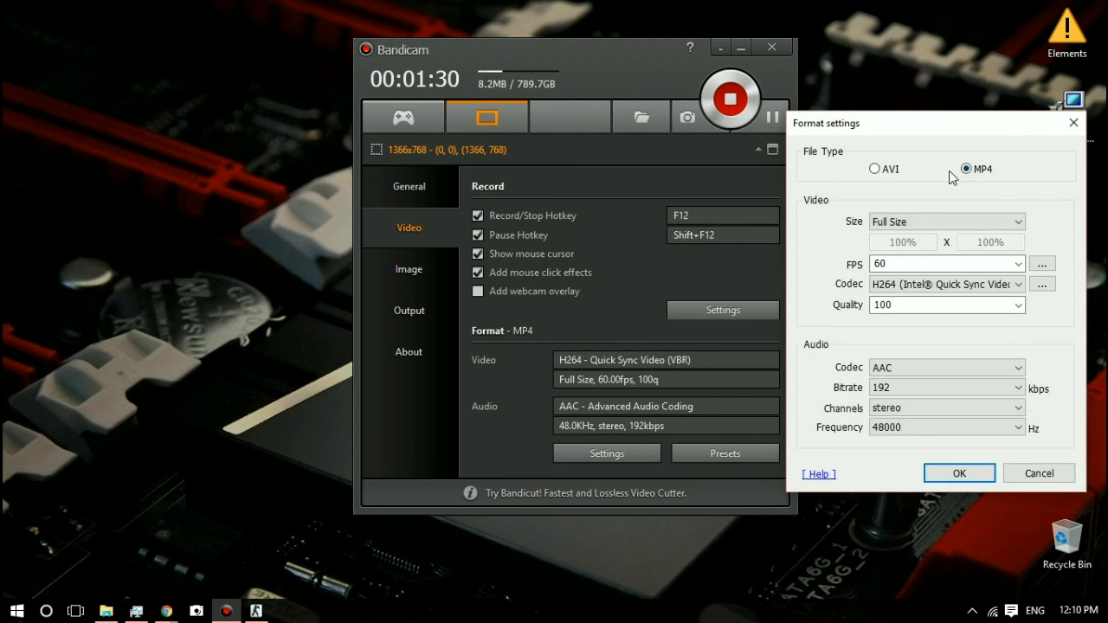
{"action": "left_click", "coordinate": [875, 171]}
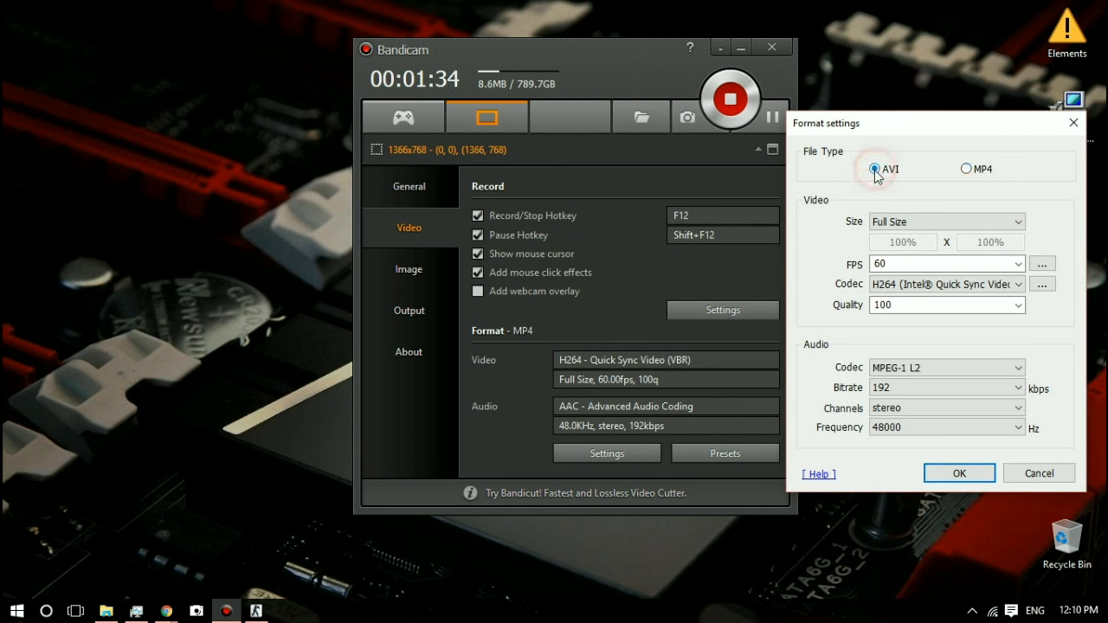
{"action": "left_click", "coordinate": [966, 170]}
{"action": "left_click", "coordinate": [992, 222]}
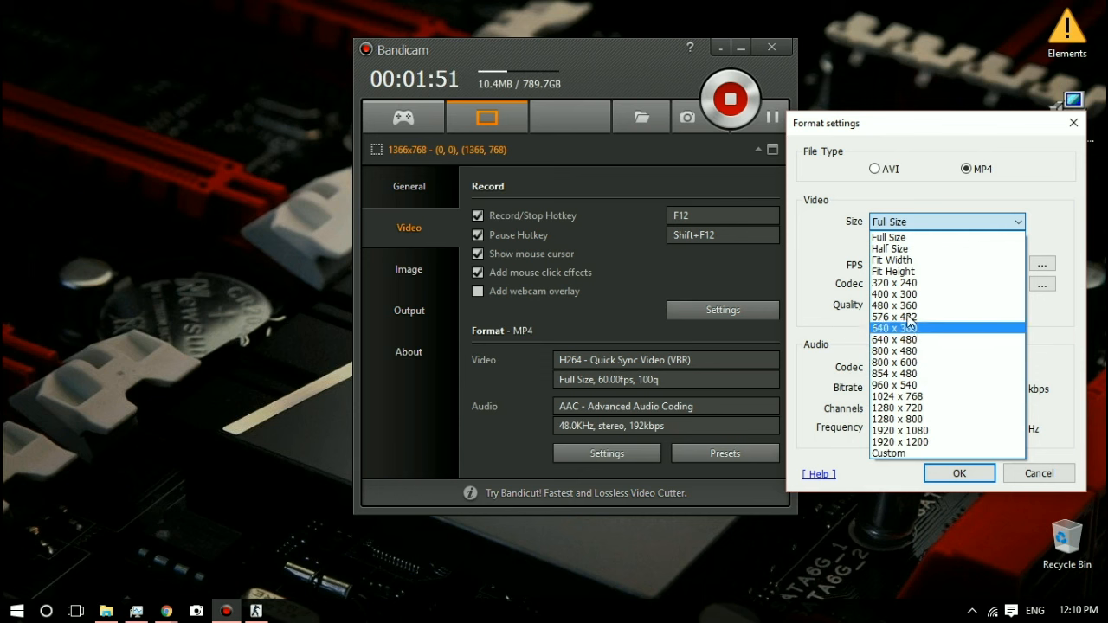
{"action": "left_click", "coordinate": [905, 237]}
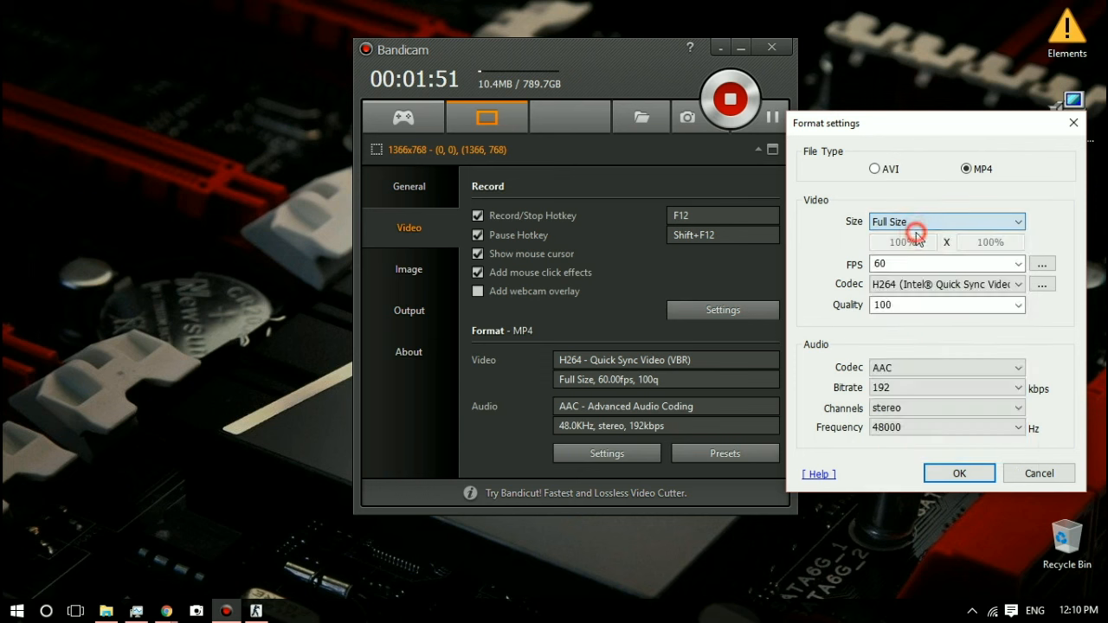
Step: Choose 60 FPS for the video format and review the available video codec and quality choices
{"action": "left_click", "coordinate": [1018, 264]}
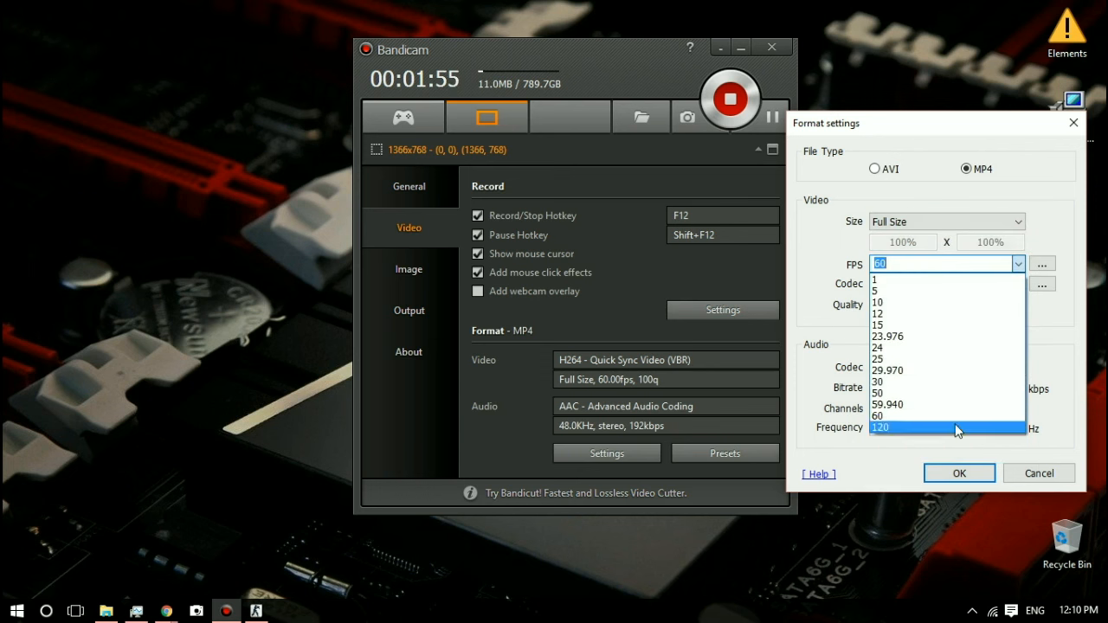
{"action": "left_click", "coordinate": [901, 416]}
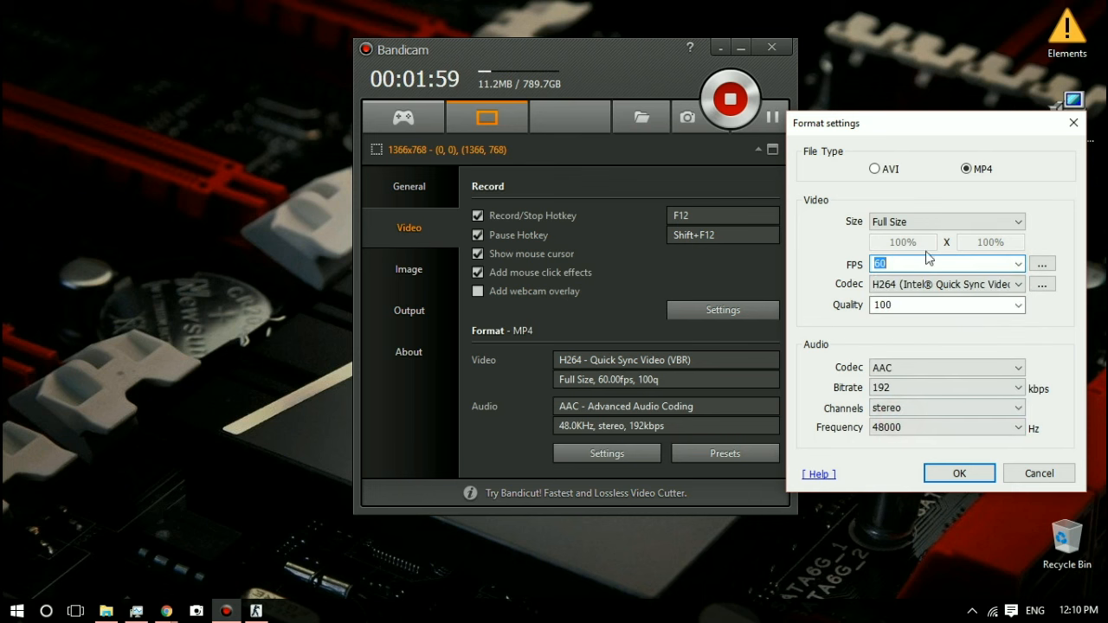
{"action": "left_click", "coordinate": [988, 286]}
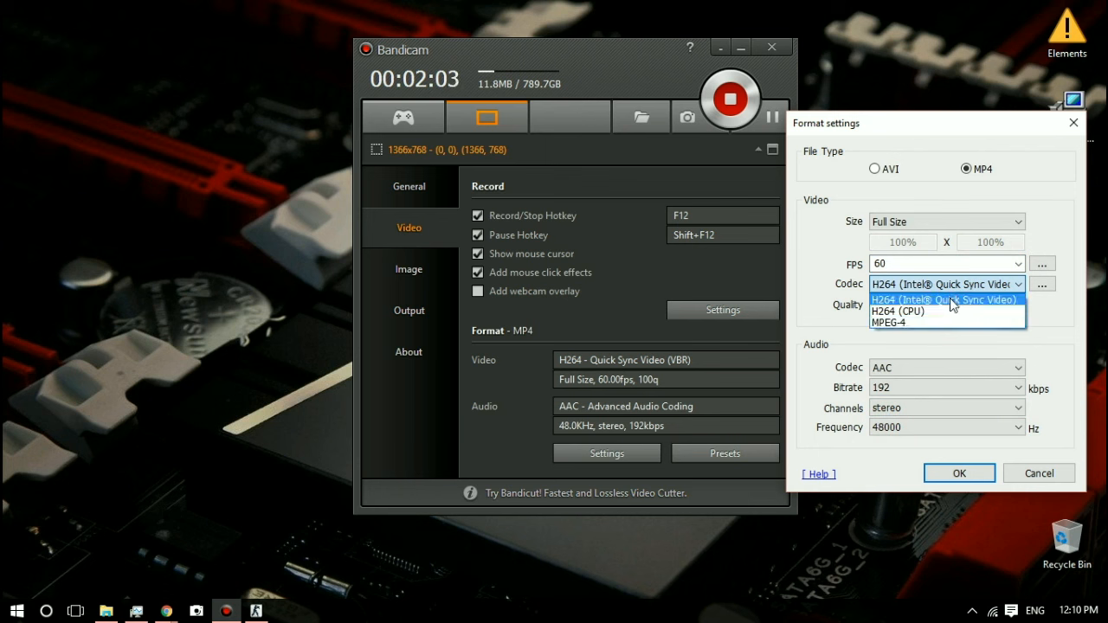
{"action": "left_click", "coordinate": [819, 248]}
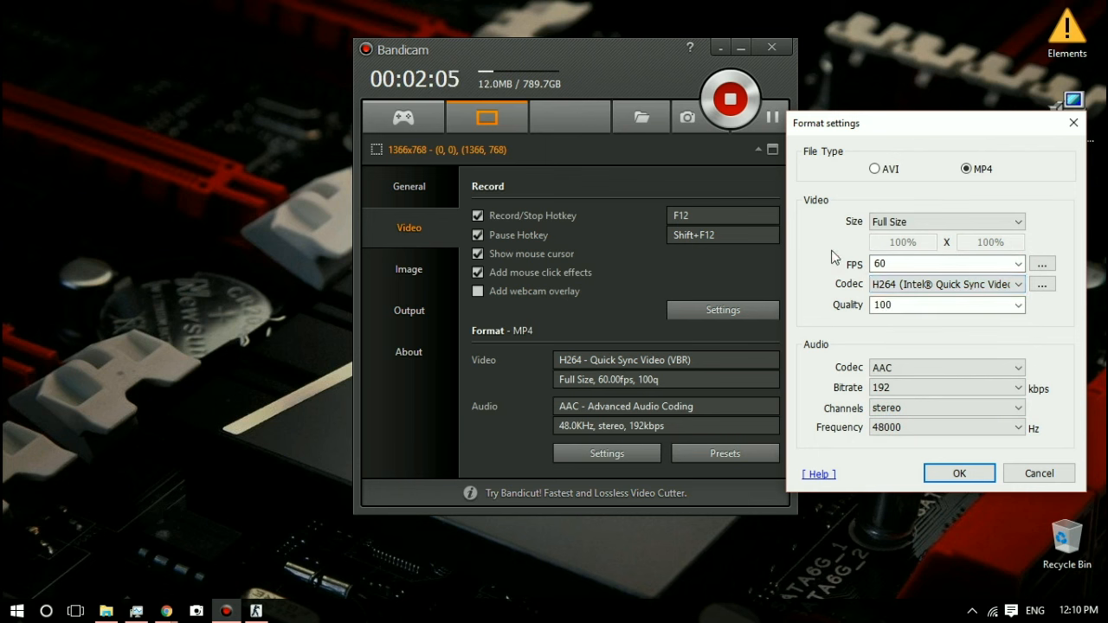
{"action": "left_click", "coordinate": [1019, 305]}
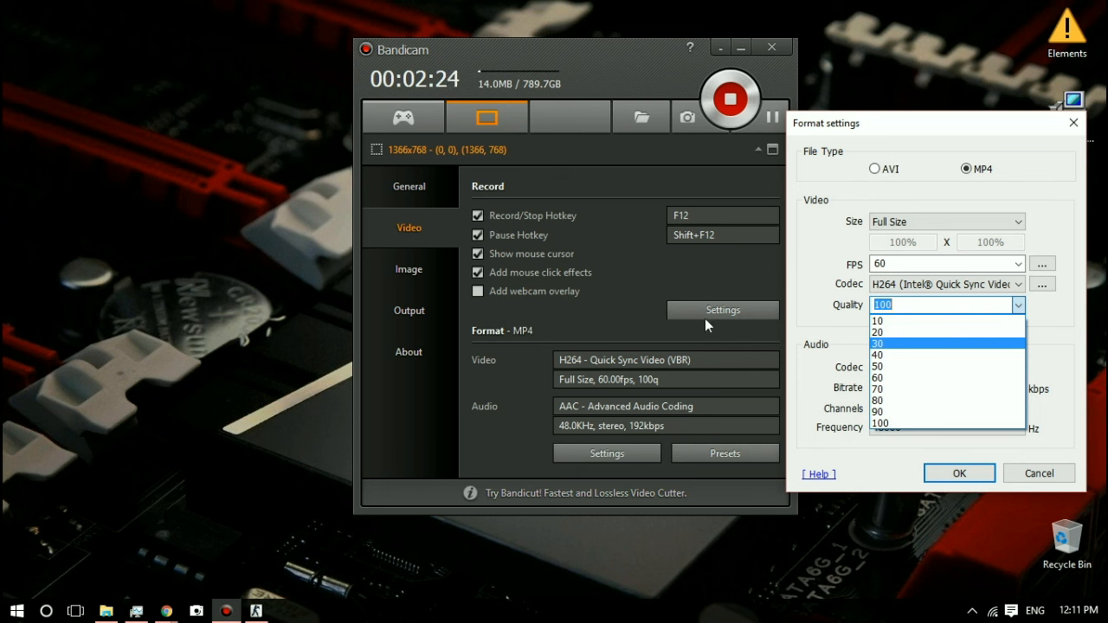
{"action": "left_click", "coordinate": [841, 324]}
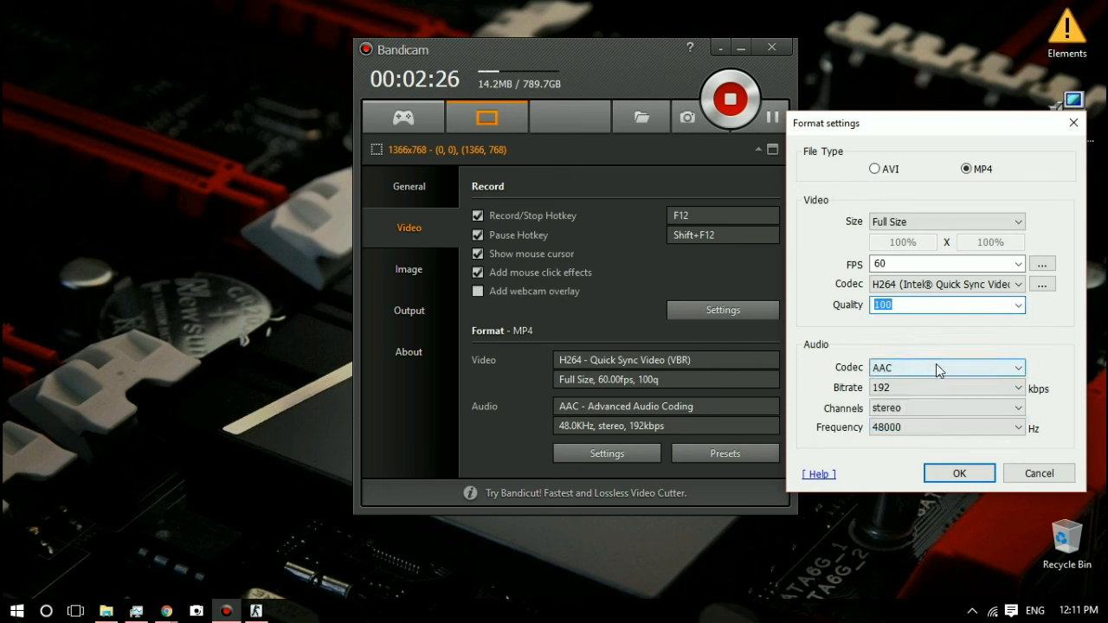
Step: Choose AAC as the audio codec and look through the bitrate, channels and frequency choices
{"action": "left_click", "coordinate": [904, 368]}
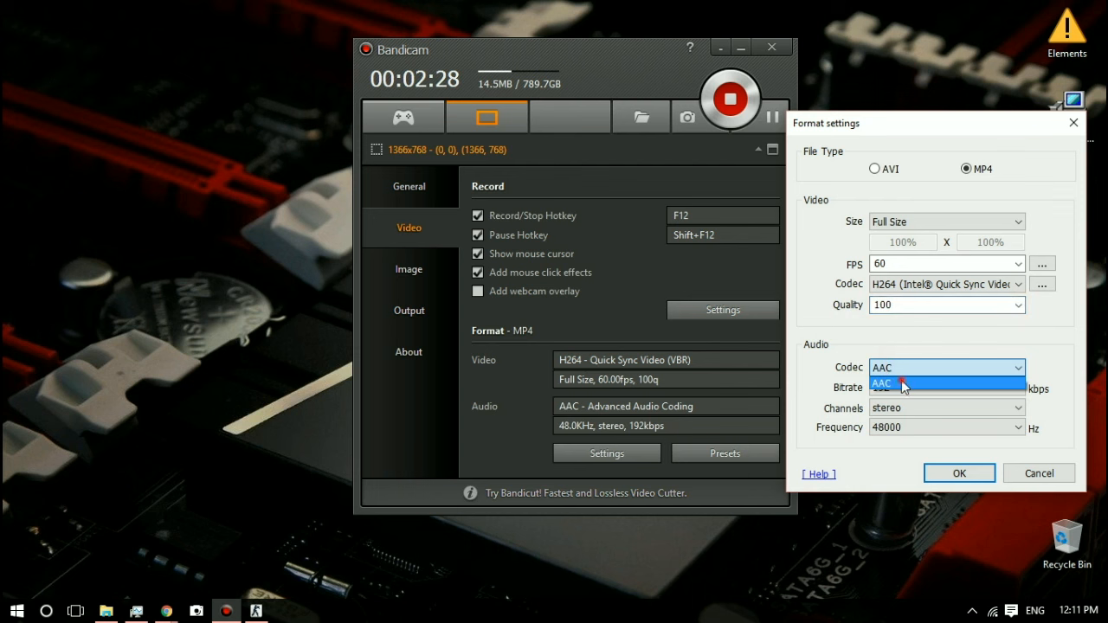
{"action": "left_click", "coordinate": [901, 383]}
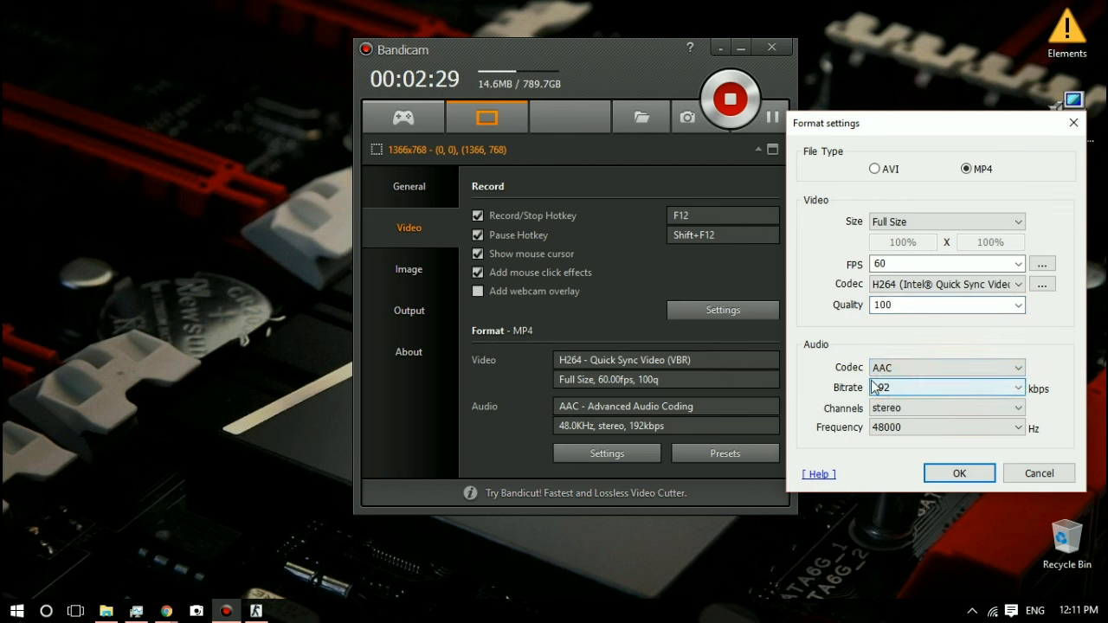
{"action": "left_click", "coordinate": [926, 392]}
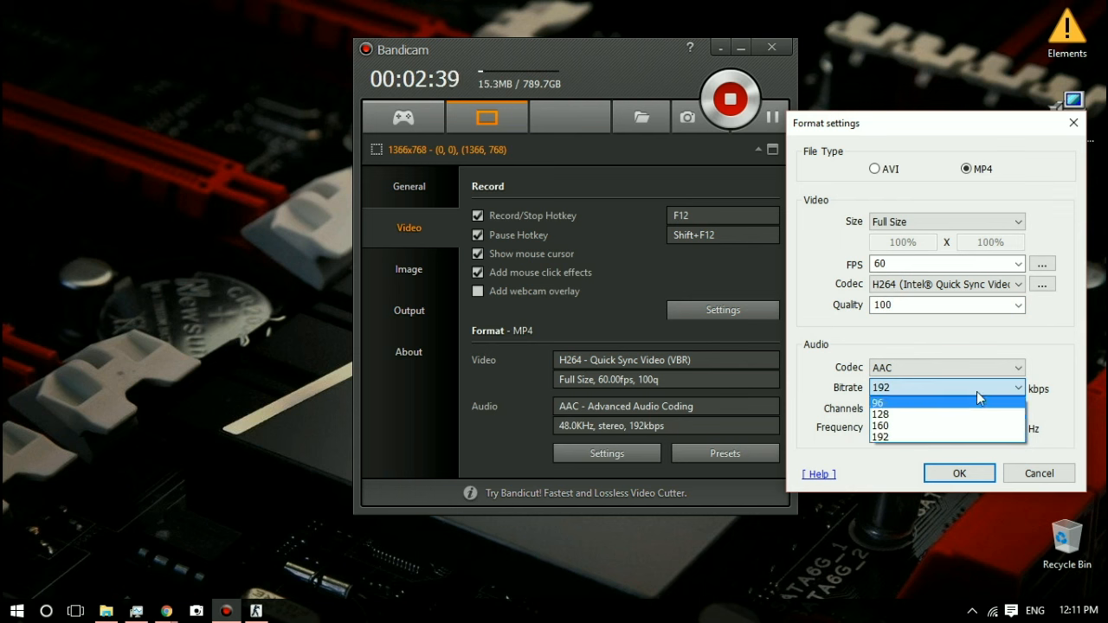
{"action": "left_click", "coordinate": [1010, 392]}
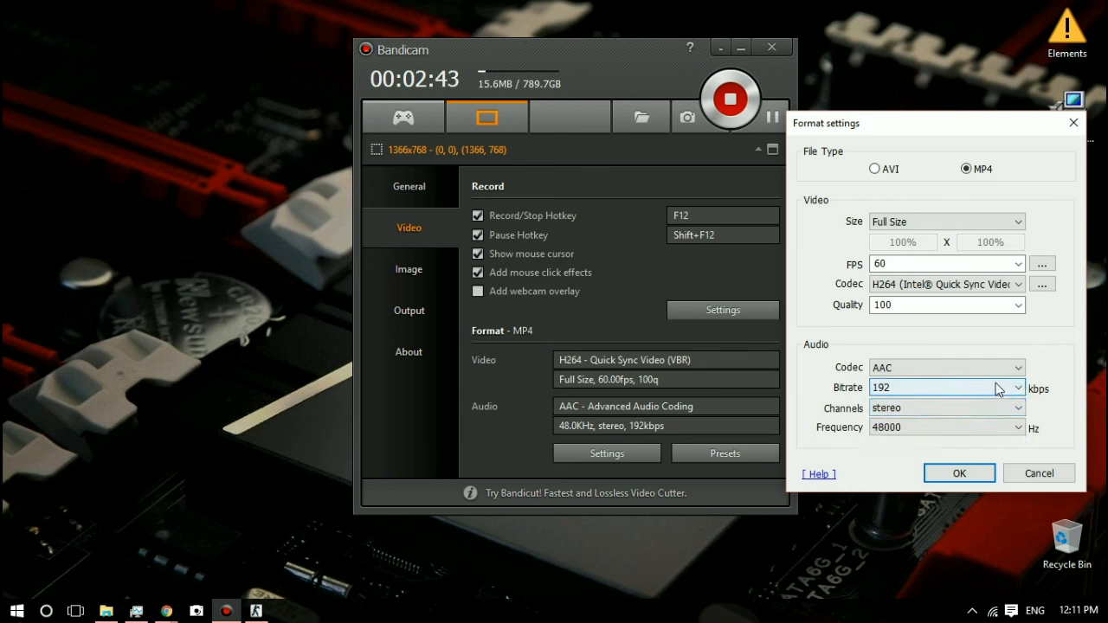
{"action": "left_click", "coordinate": [1001, 412]}
{"action": "left_click", "coordinate": [999, 416]}
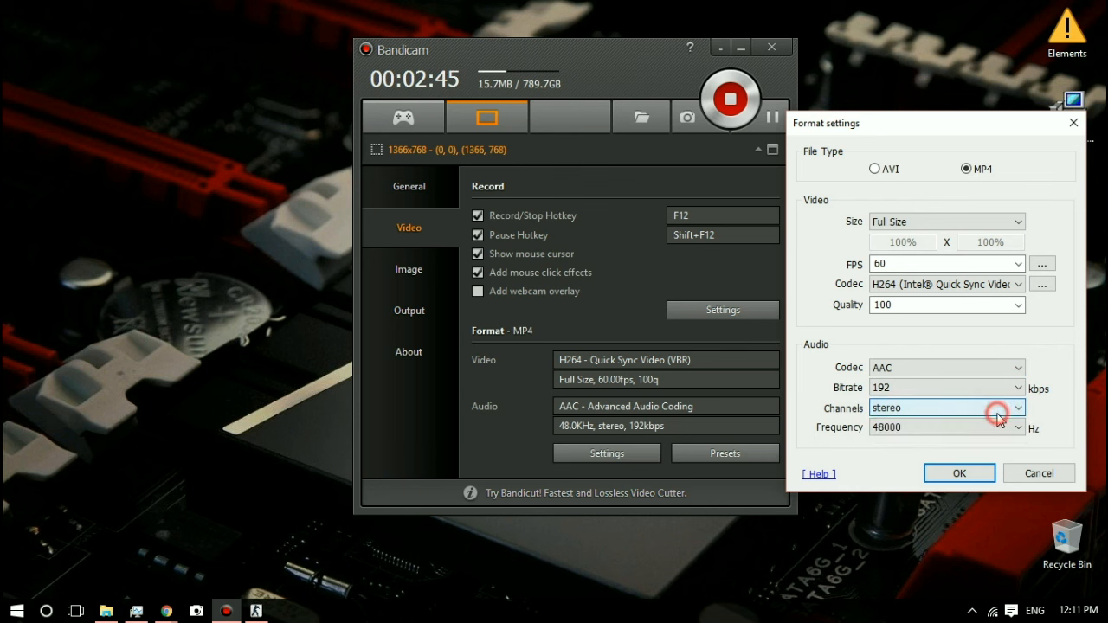
{"action": "left_click", "coordinate": [987, 427]}
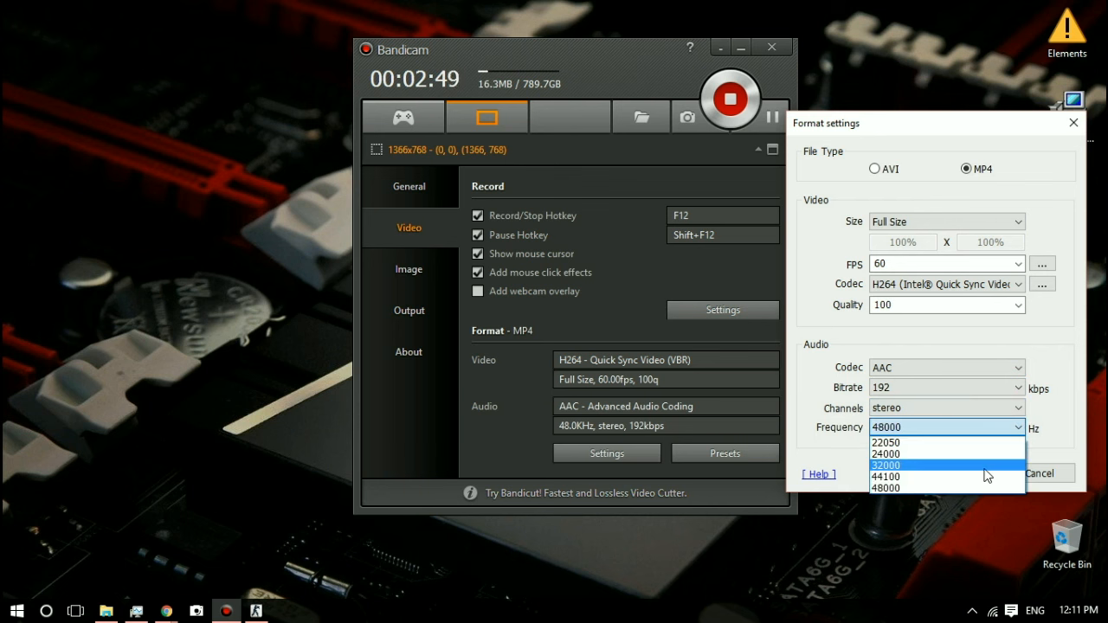
{"action": "left_click", "coordinate": [1037, 438]}
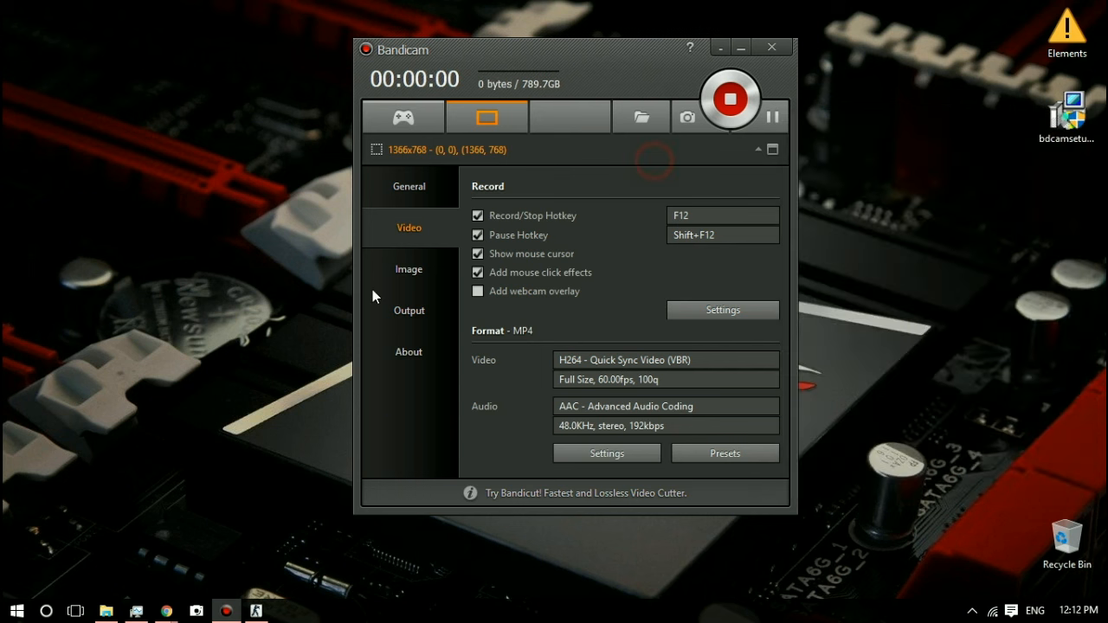
Step: Review the image capture hotkey, and try the repeat screen capture and shutter sound options on and off
{"action": "left_click", "coordinate": [407, 272]}
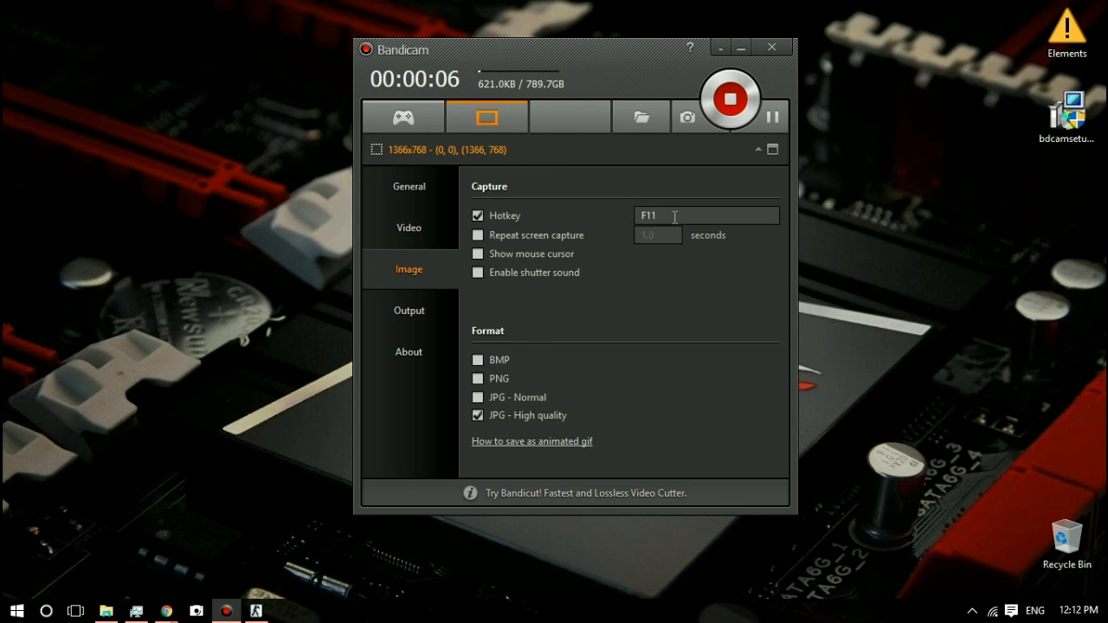
{"action": "left_click", "coordinate": [674, 216]}
{"action": "left_click", "coordinate": [620, 211]}
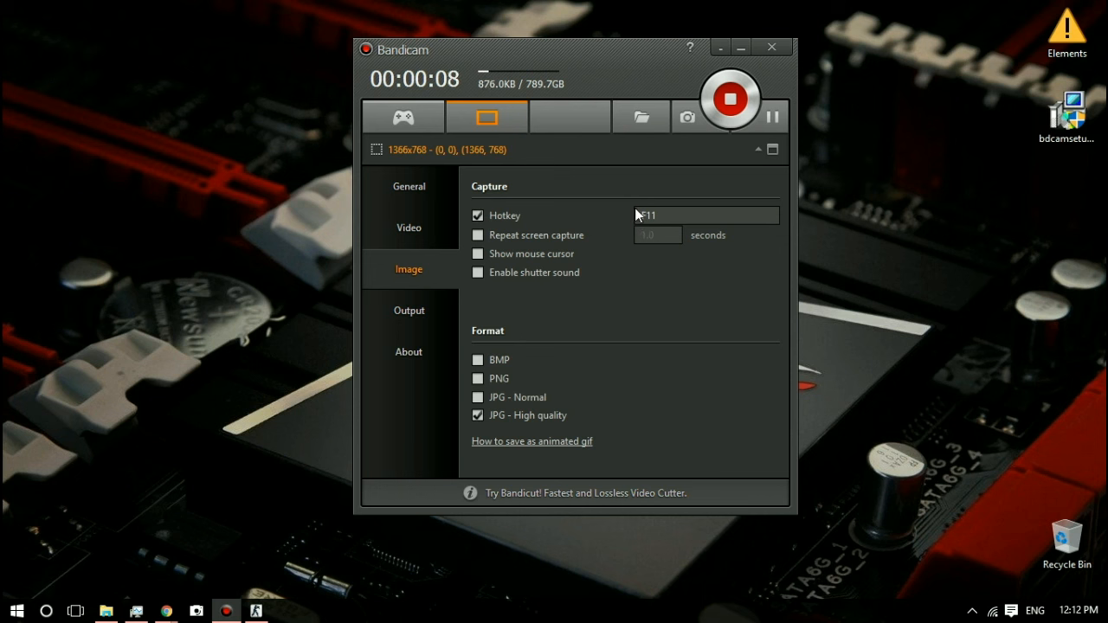
{"action": "left_click", "coordinate": [478, 234]}
{"action": "double_click", "coordinate": [662, 235]}
{"action": "left_click", "coordinate": [479, 235]}
{"action": "left_click", "coordinate": [478, 273]}
{"action": "left_click", "coordinate": [479, 273]}
Step: Browse the recorded videos in the output list, and open the list of captured images
{"action": "left_click", "coordinate": [420, 303]}
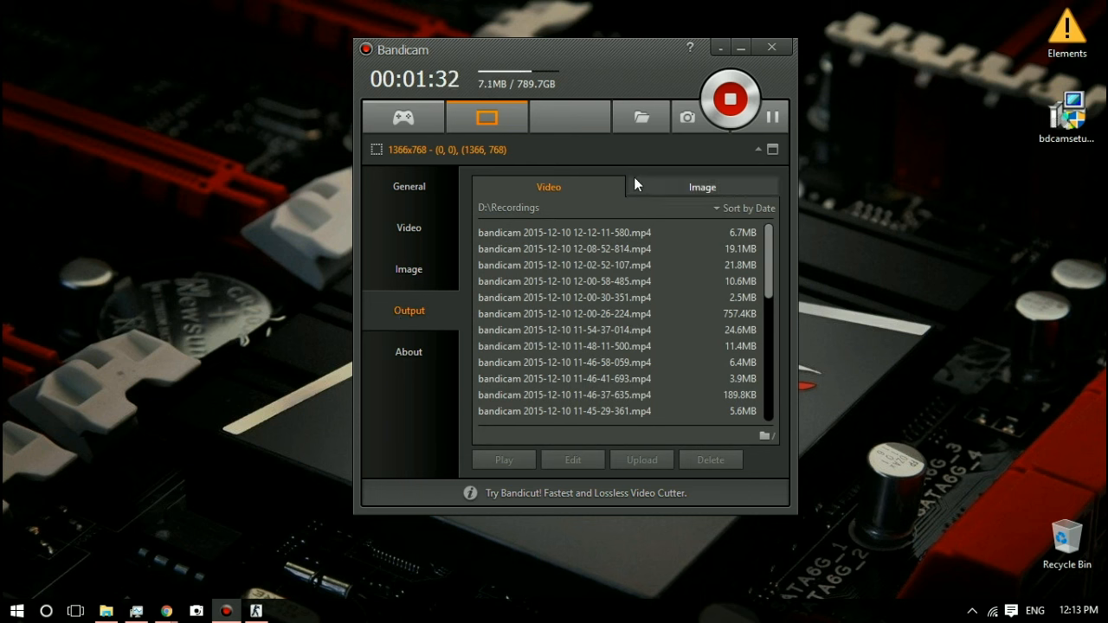
{"action": "scroll", "coordinate": [666, 266], "scroll_direction": "down", "scroll_amount": 2}
{"action": "scroll", "coordinate": [667, 266], "scroll_direction": "down", "scroll_amount": 4}
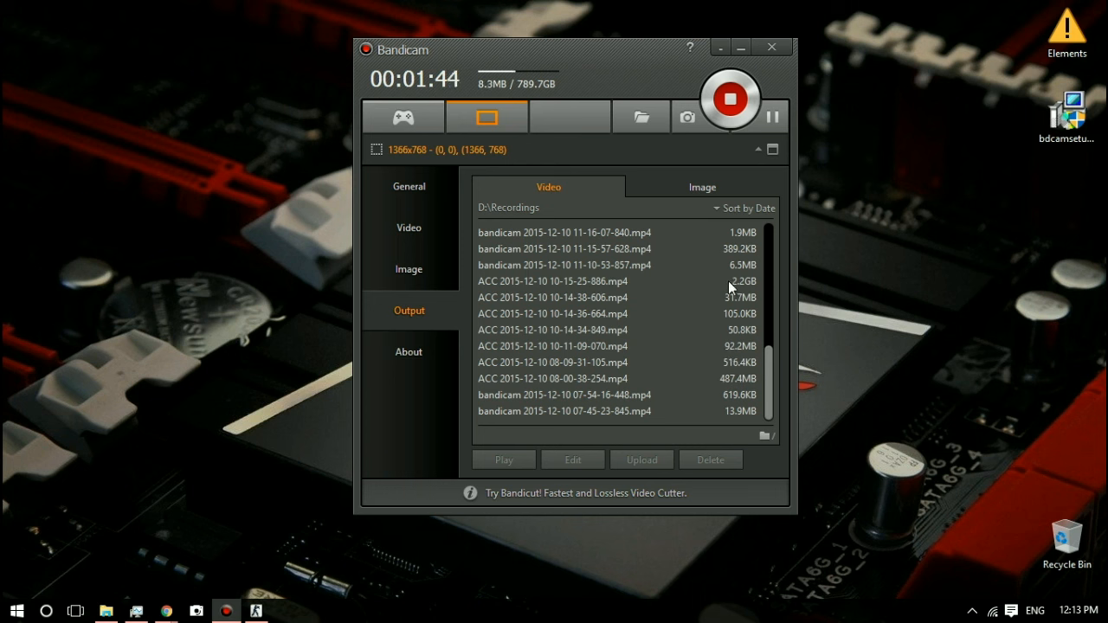
{"action": "scroll", "coordinate": [751, 282], "scroll_direction": "up", "scroll_amount": 6}
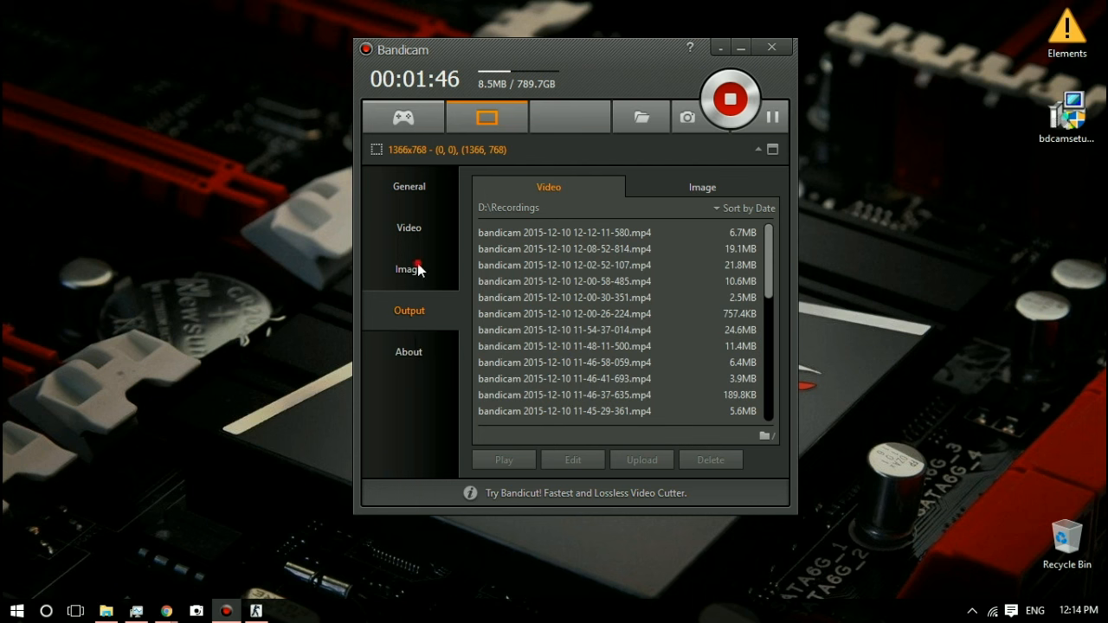
{"action": "left_click", "coordinate": [684, 181]}
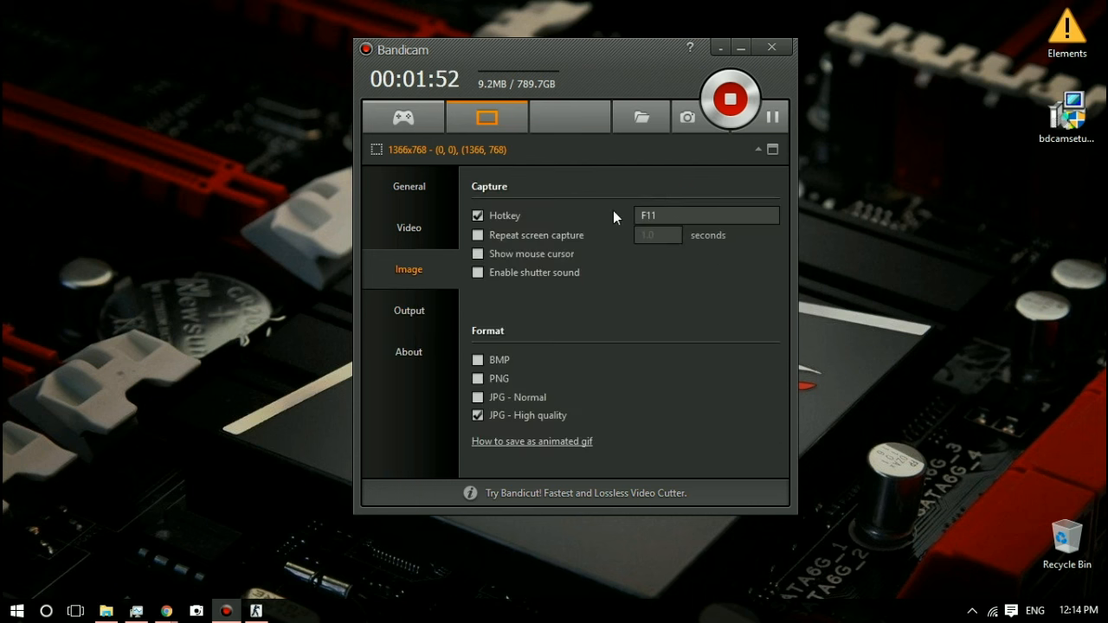
{"action": "left_click", "coordinate": [431, 314]}
{"action": "left_click", "coordinate": [693, 183]}
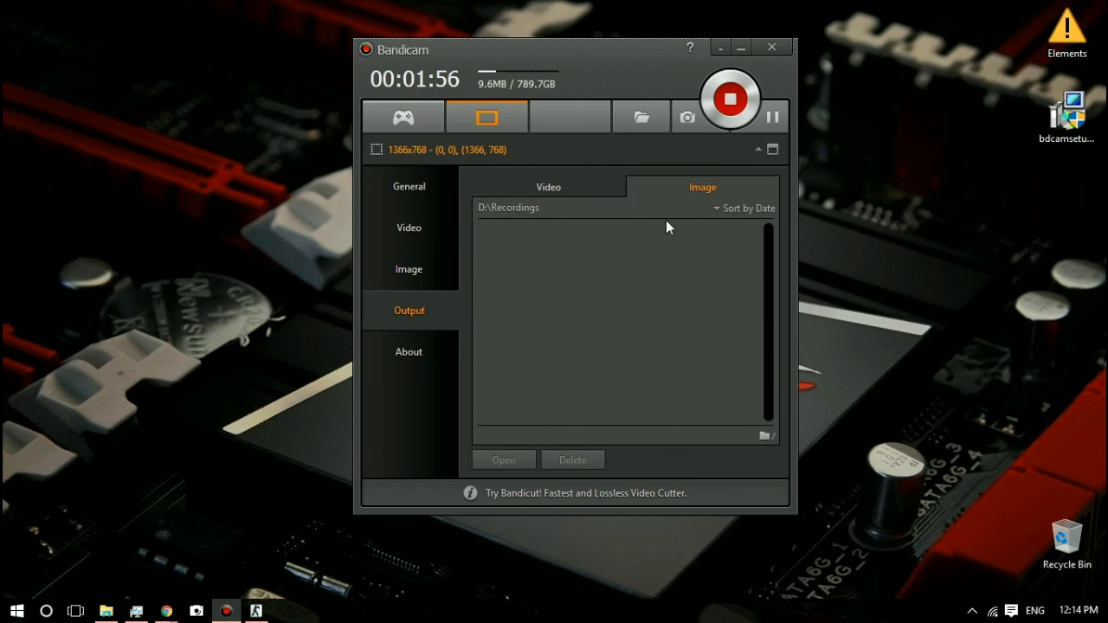
Step: Capture a screenshot, open it from the image output list to view it, and close the photo viewer
{"action": "key", "text": "F11"}
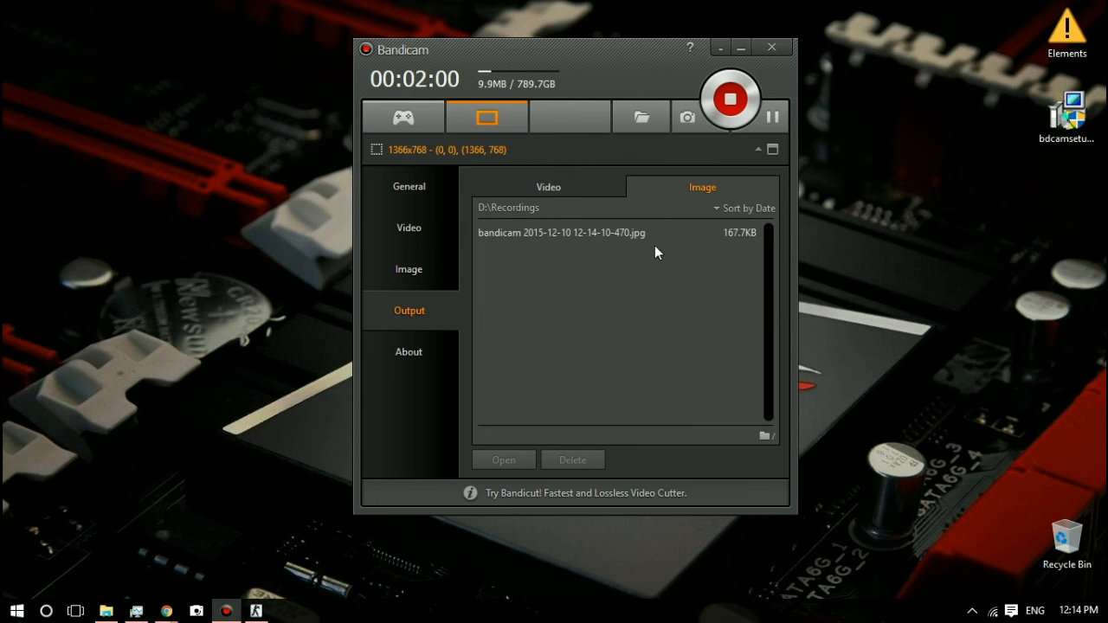
{"action": "double_click", "coordinate": [547, 230]}
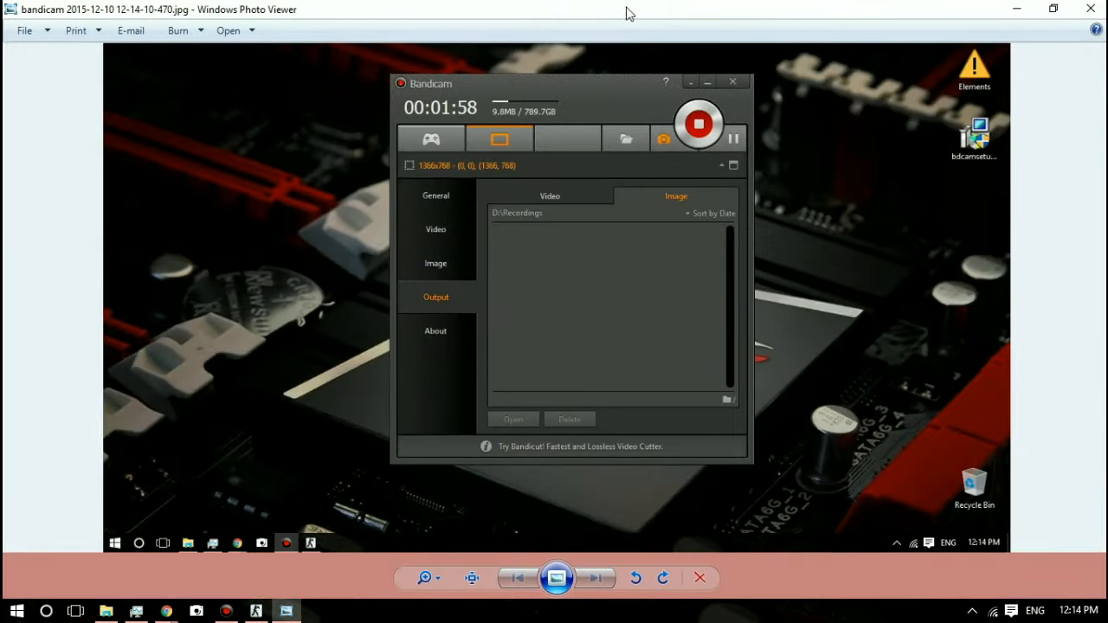
{"action": "left_click_drag", "start_coordinate": [628, 13], "coordinate": [623, 215]}
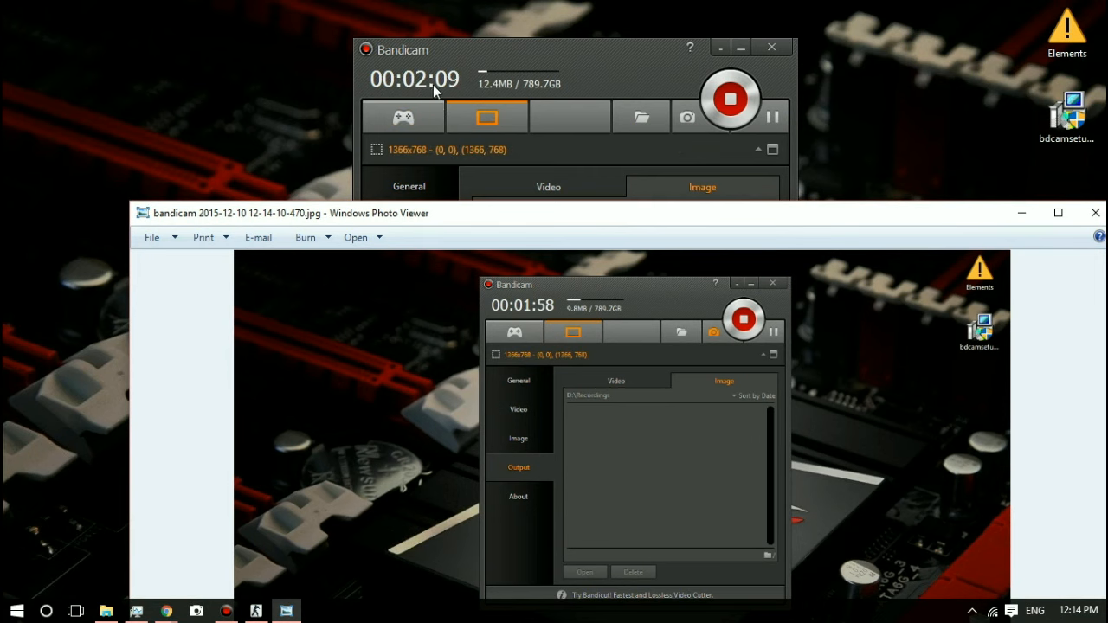
{"action": "left_click", "coordinate": [1094, 214]}
Step: Start a recording with the main window moved aside, and show the on-screen recording rectangle's control bar
{"action": "left_click", "coordinate": [730, 97]}
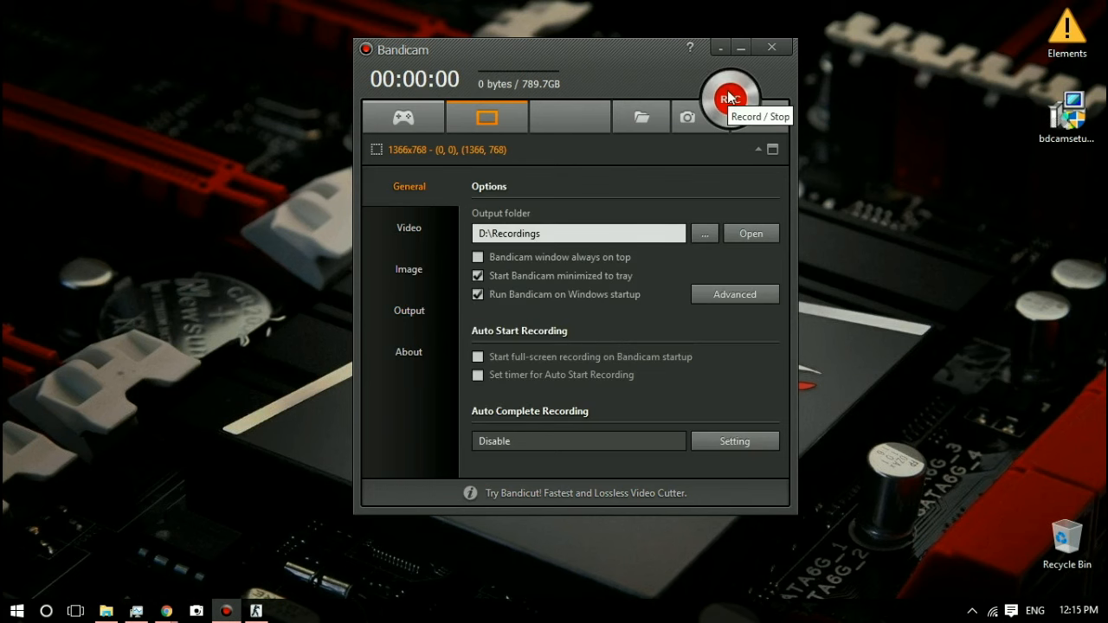
{"action": "left_click_drag", "start_coordinate": [610, 47], "coordinate": [769, 83]}
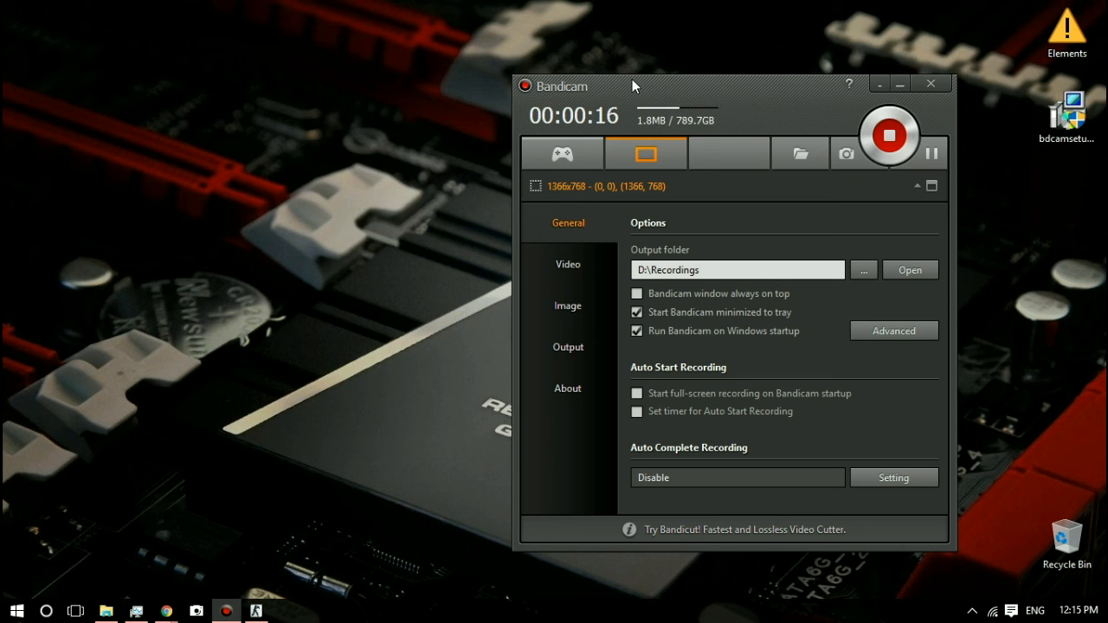
{"action": "key", "text": "ctrl+alt+h"}
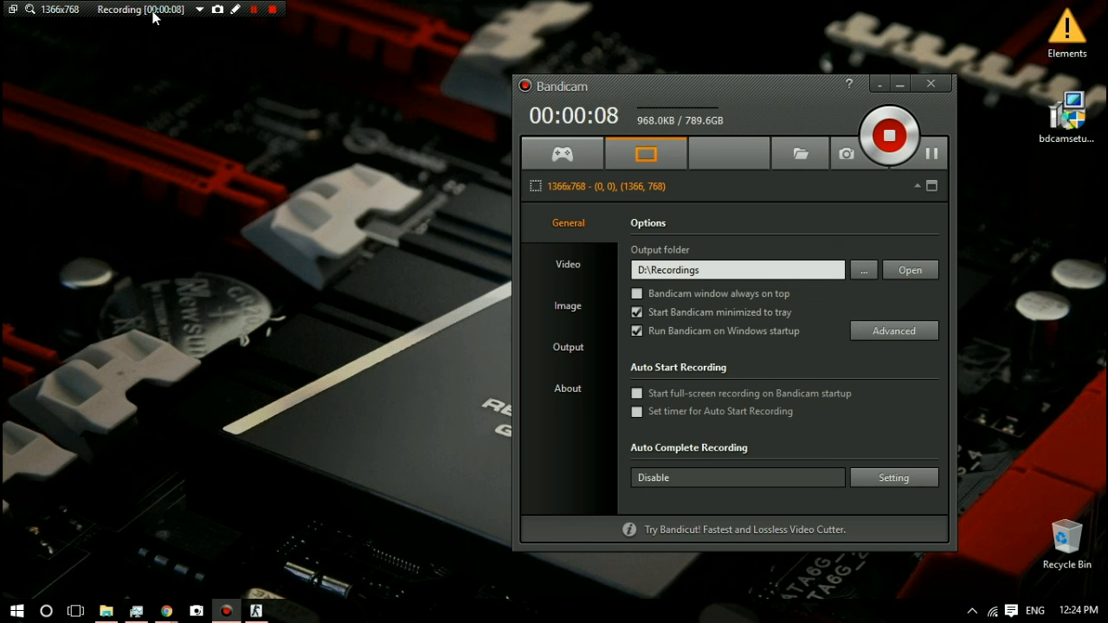
Step: Look at the recording rectangle's adjust options, and set its opacity to 20%
{"action": "left_click", "coordinate": [202, 11]}
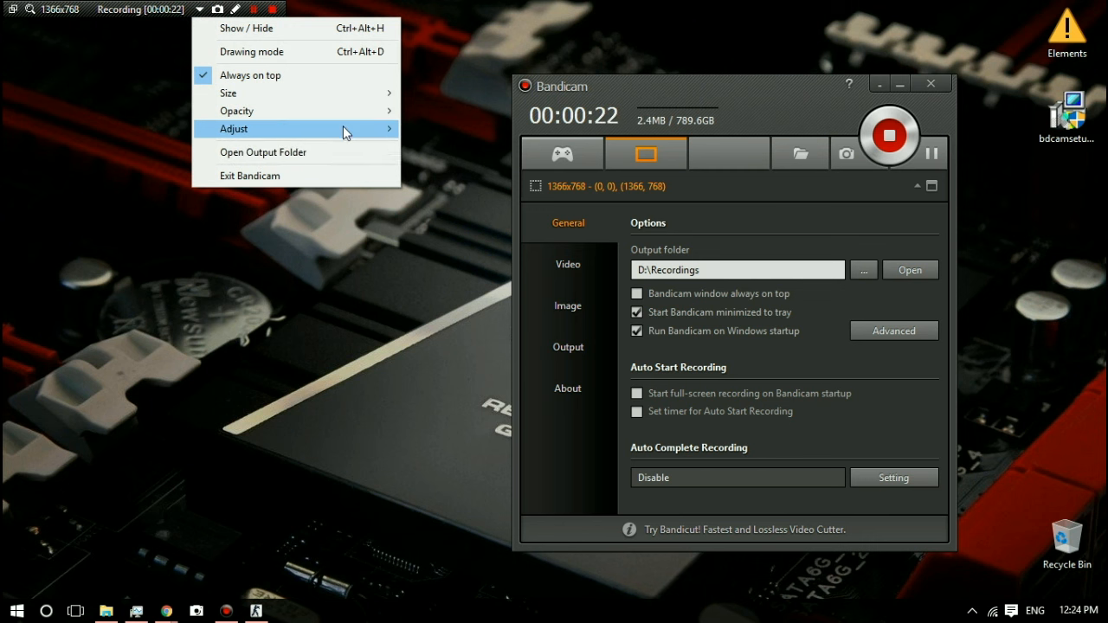
{"action": "mouse_move", "coordinate": [343, 128]}
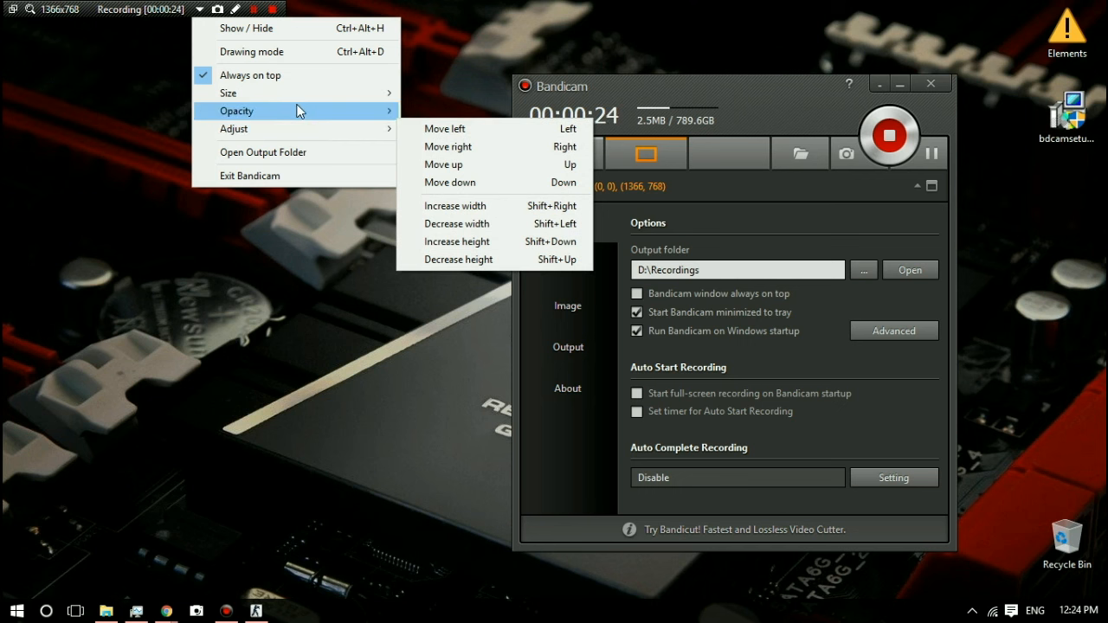
{"action": "mouse_move", "coordinate": [297, 110]}
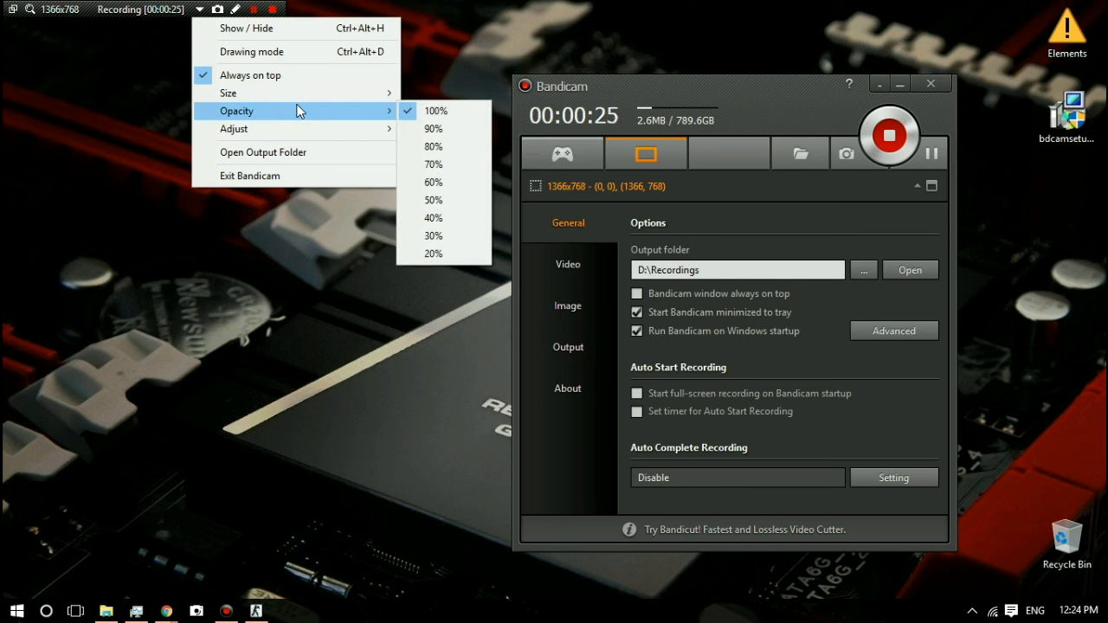
{"action": "left_click", "coordinate": [452, 253]}
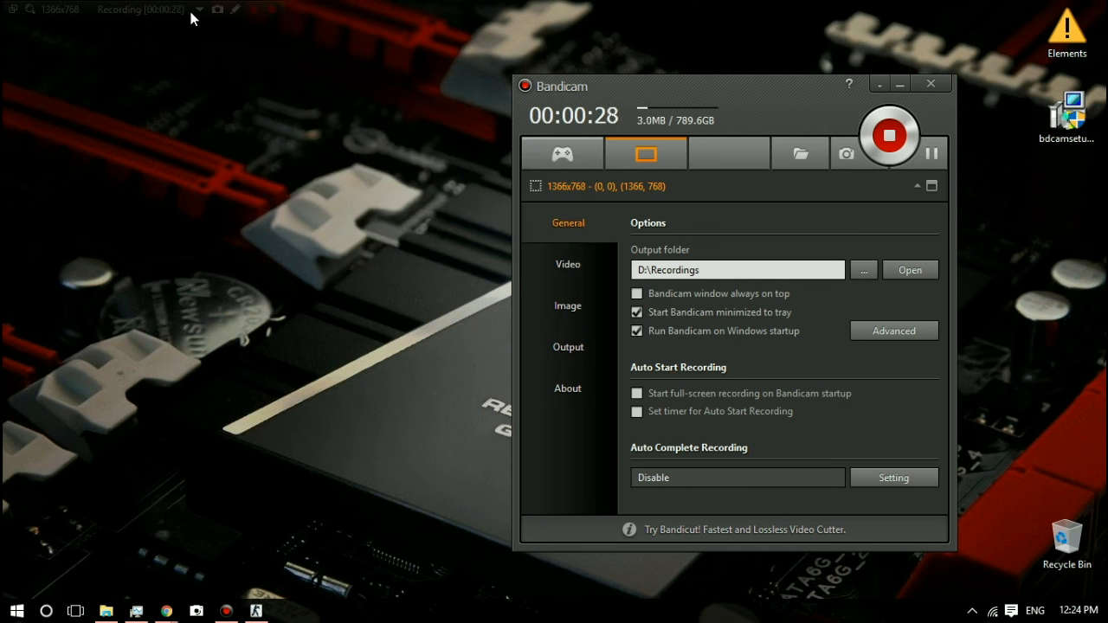